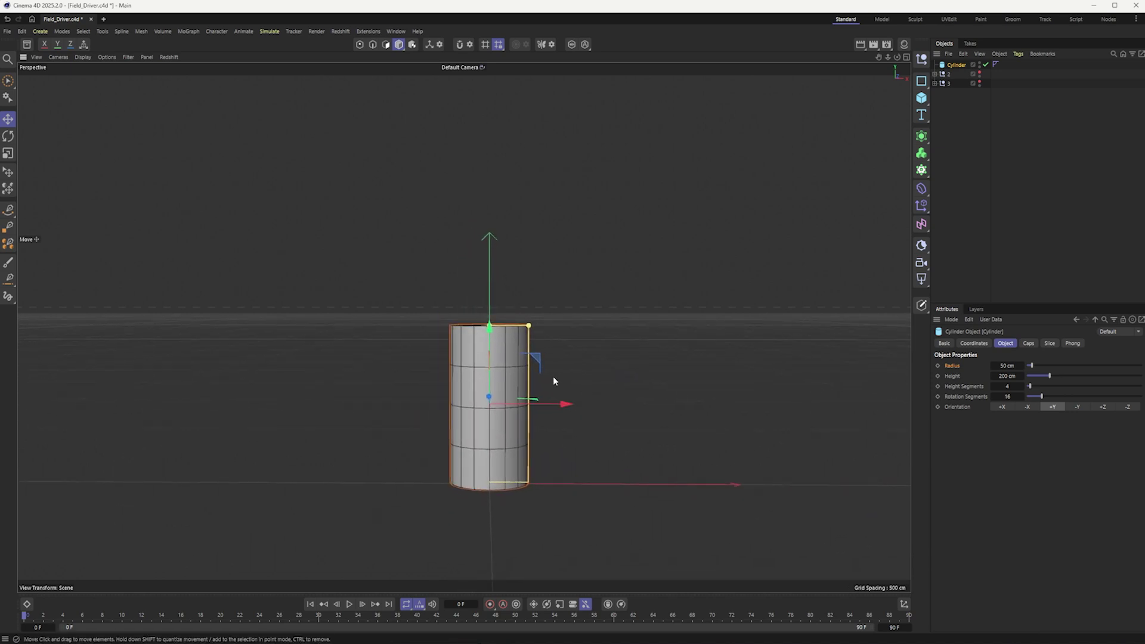
Set the cylinder's height to about 259 cm and add a Field Driver to its Height parameter.
alt+drag(543, 342, 529, 356)
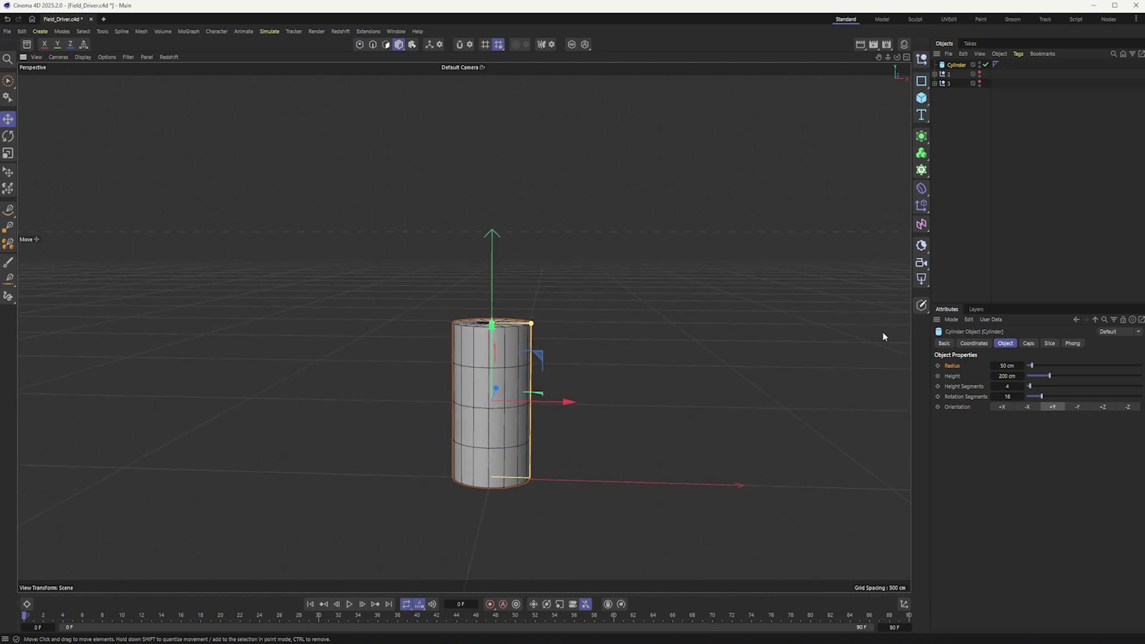
click(957, 375)
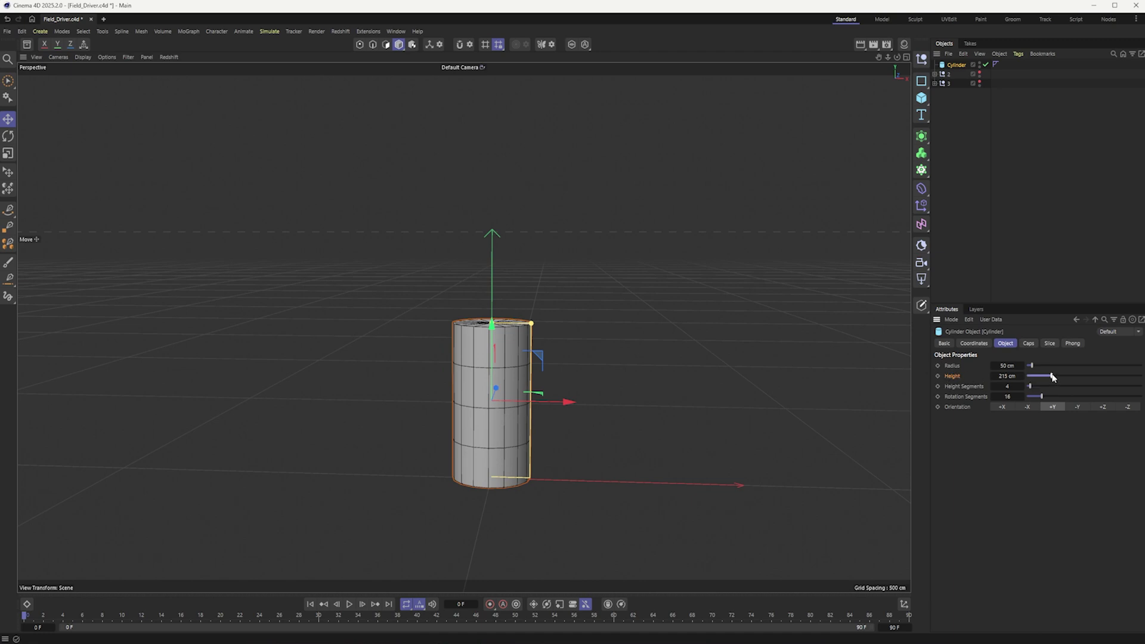
drag(1049, 375, 1056, 376)
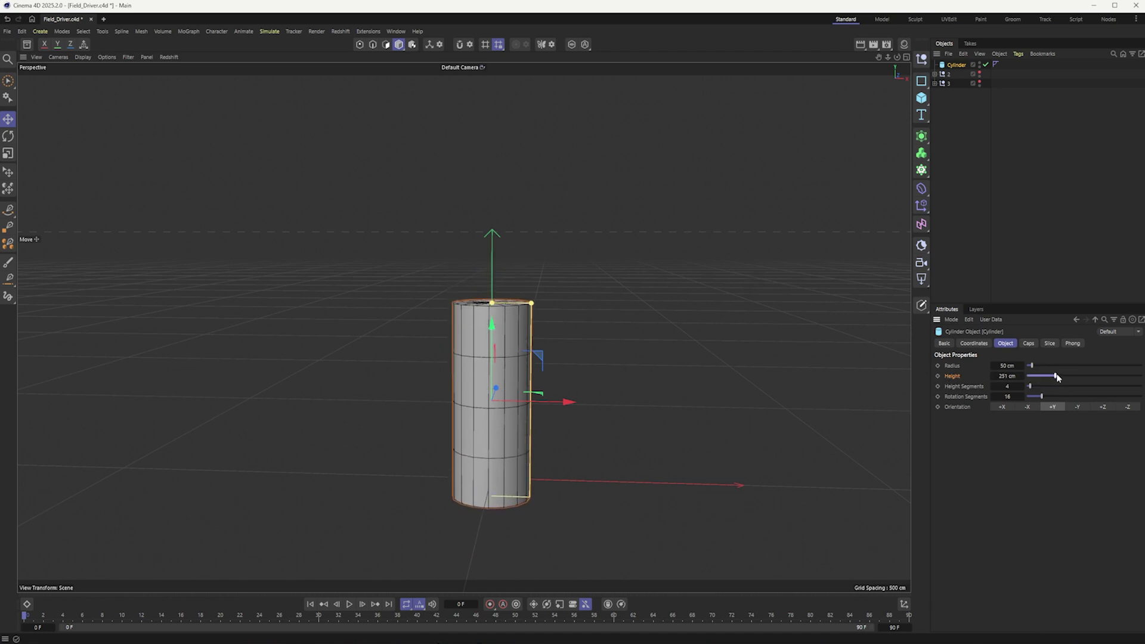
right_click(957, 378)
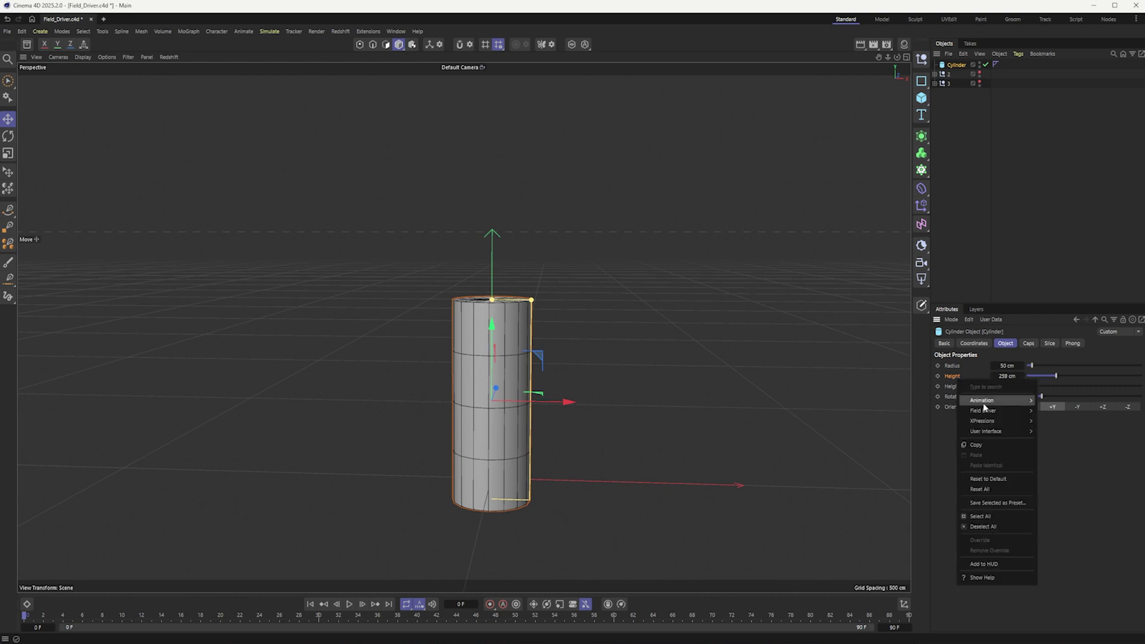
mouse_move(985, 412)
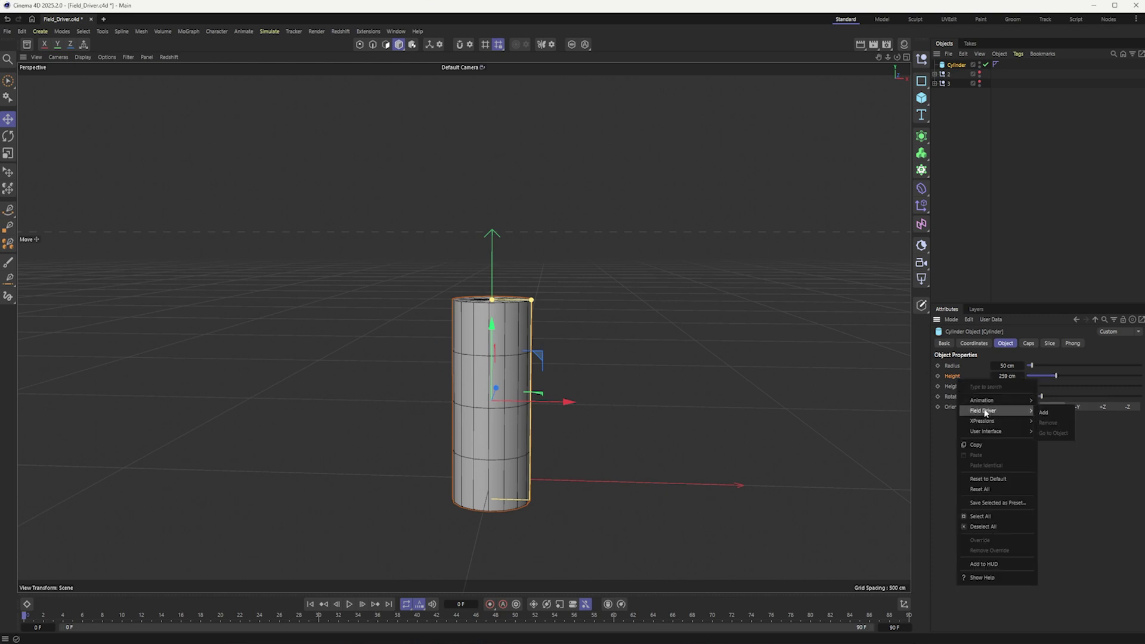
click(1044, 412)
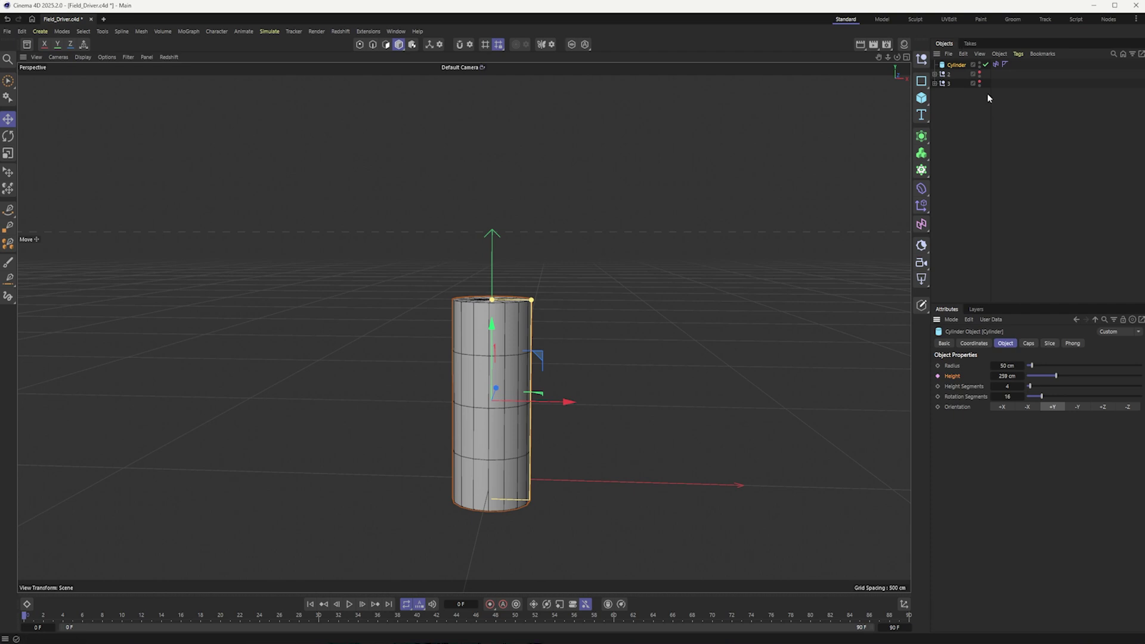
Set the Field Driver's Height range to a minimum of about 128 cm and a maximum of about 375 cm.
click(996, 64)
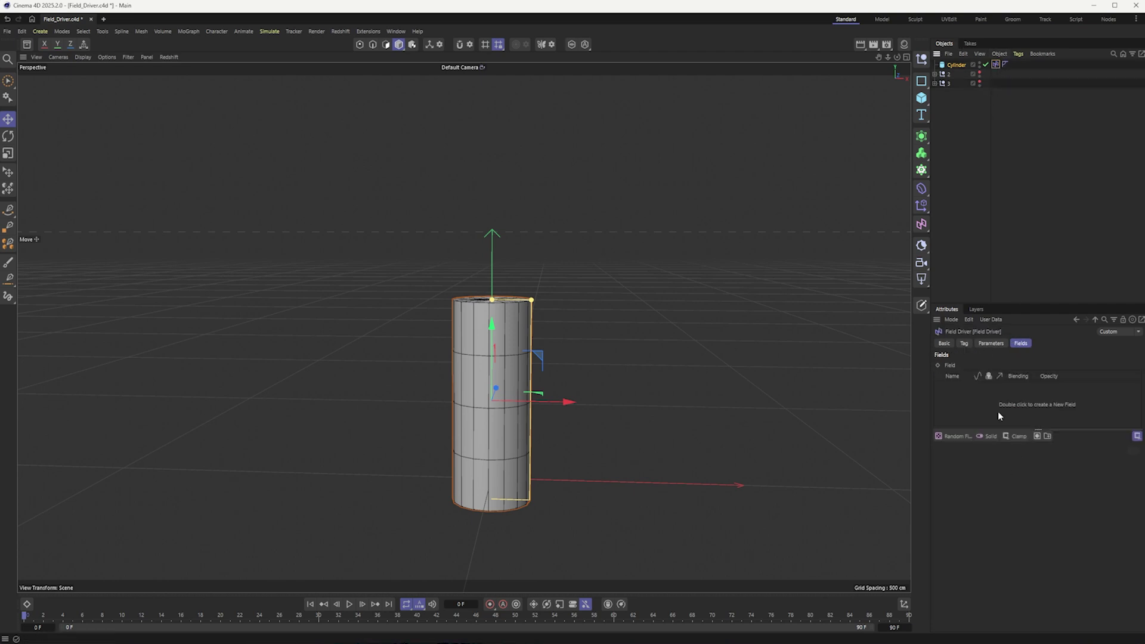
click(966, 344)
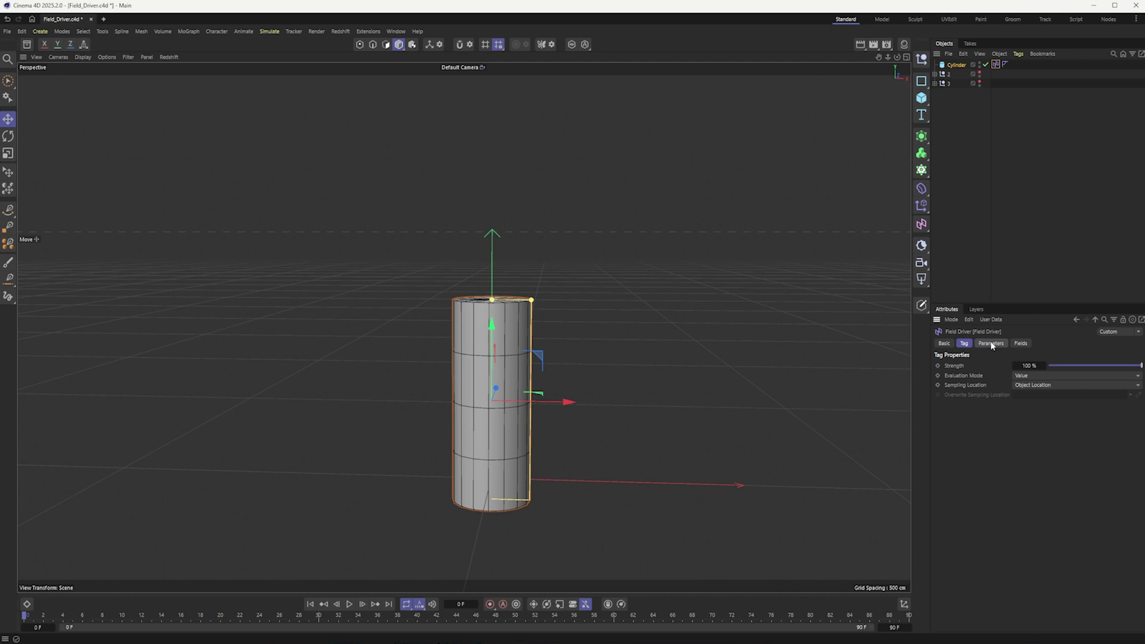
click(990, 344)
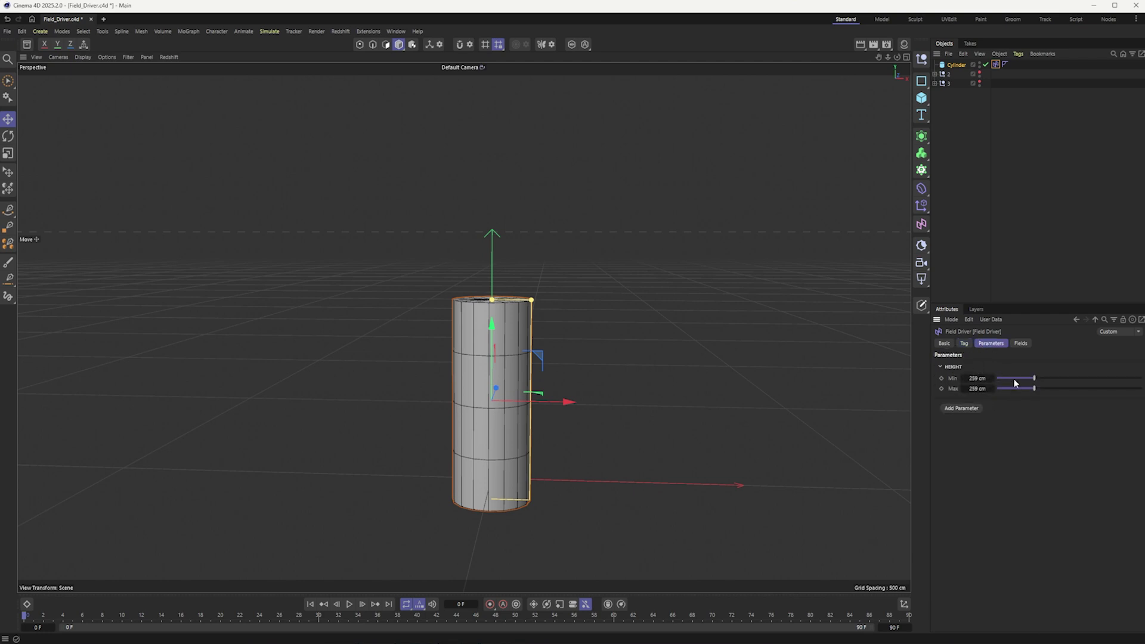
mouse_move(1034, 379)
mouse_down()
mouse_move(1015, 381)
mouse_move(1051, 388)
mouse_up()
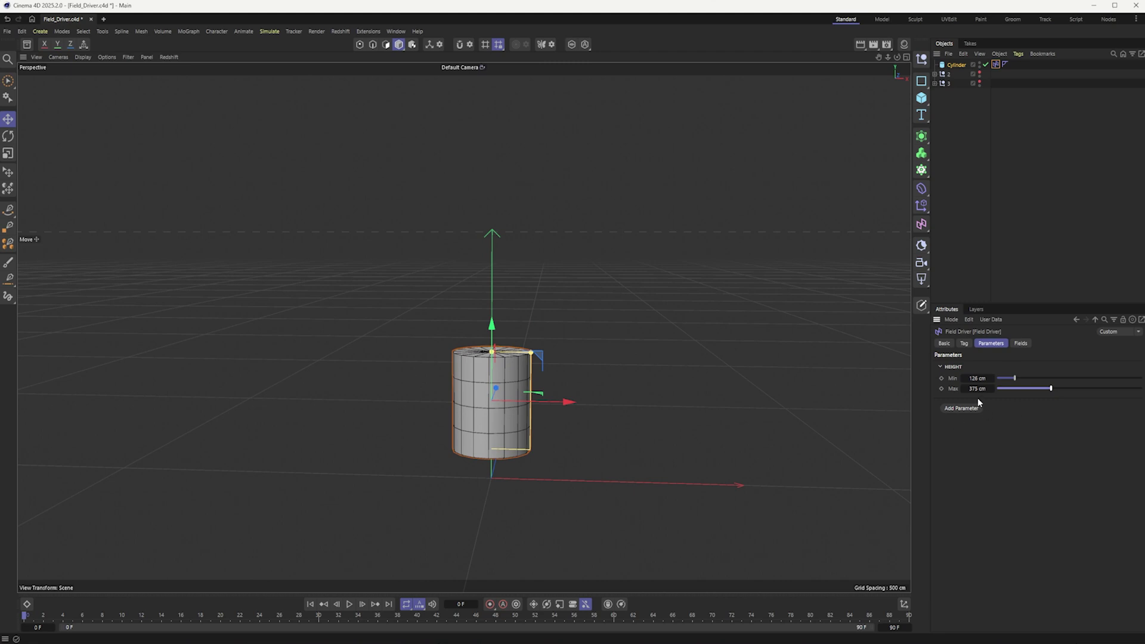
Add a Linear Field to the Field Driver and move it in the negative X direction until it is clear of the cylinder.
click(1020, 343)
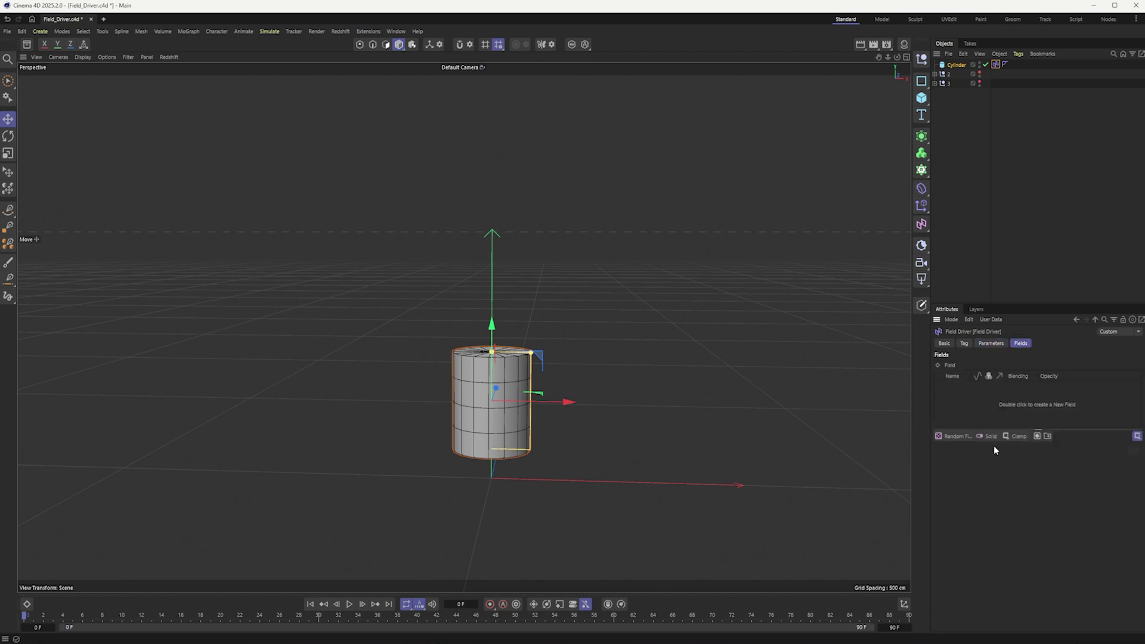
click(955, 436)
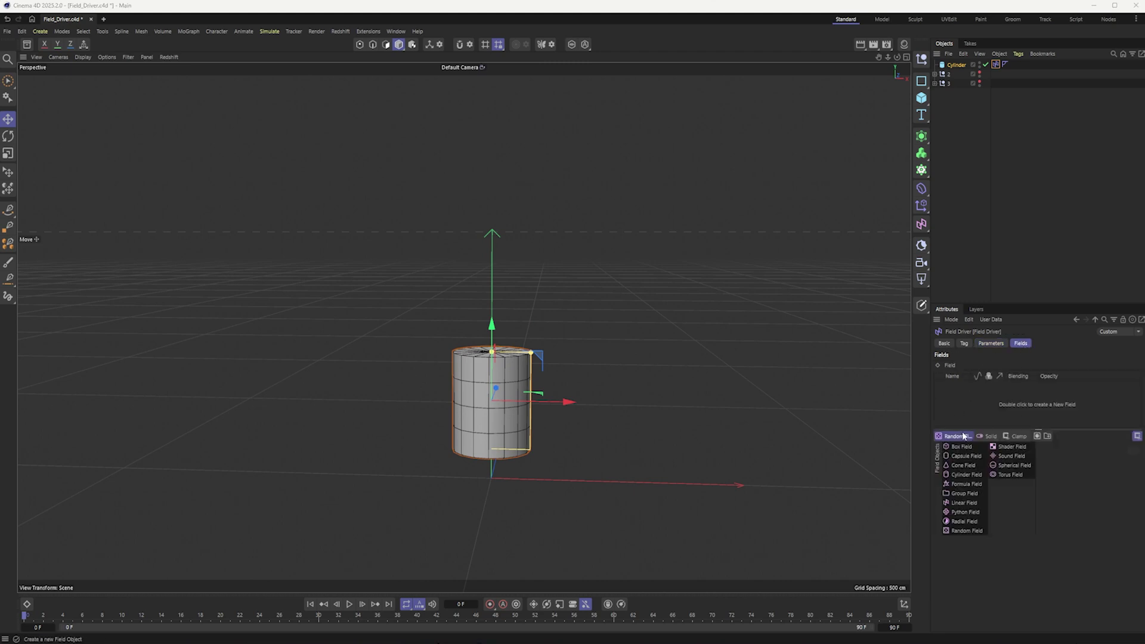
click(967, 502)
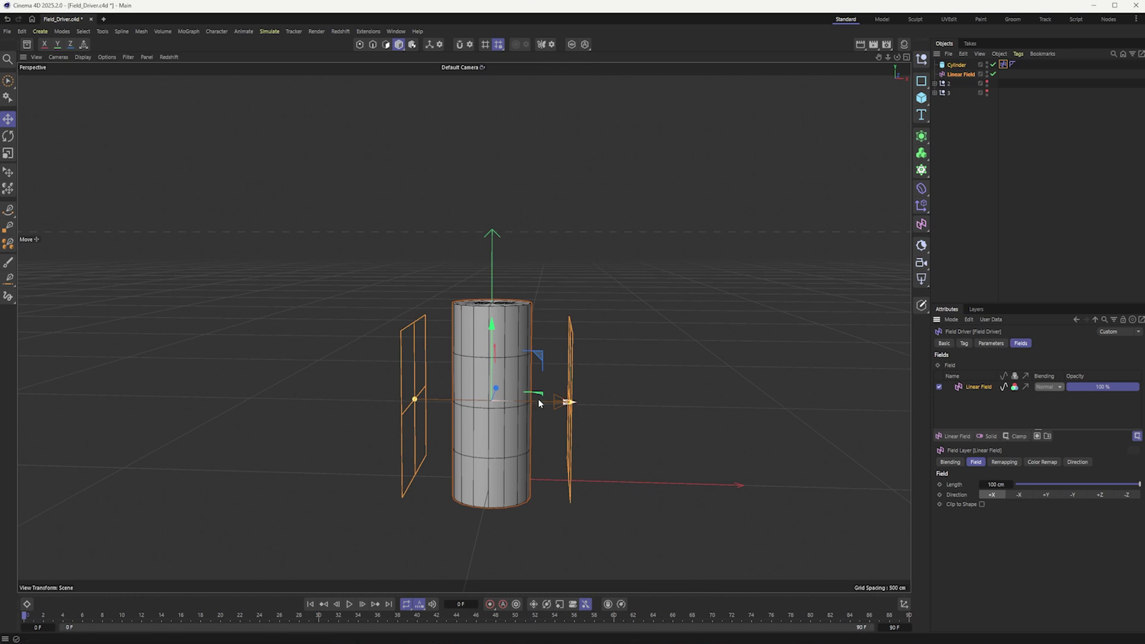
drag(533, 401, 353, 413)
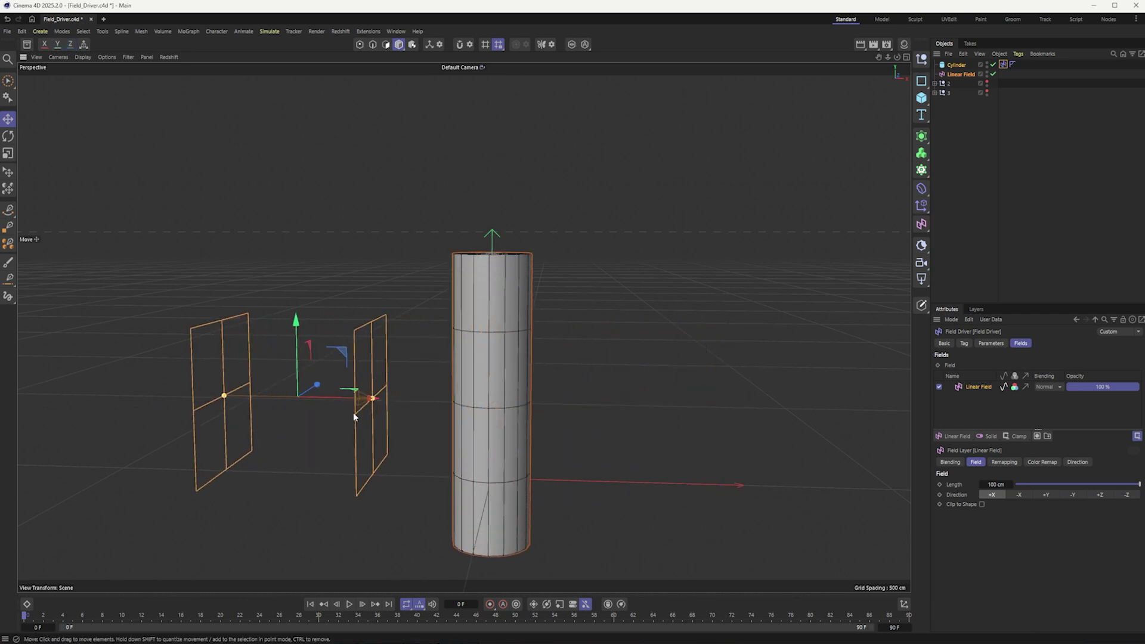
Inspect the cylinder's driven height and the Cylinder categories available as additional parameters in its Field Driver.
click(956, 64)
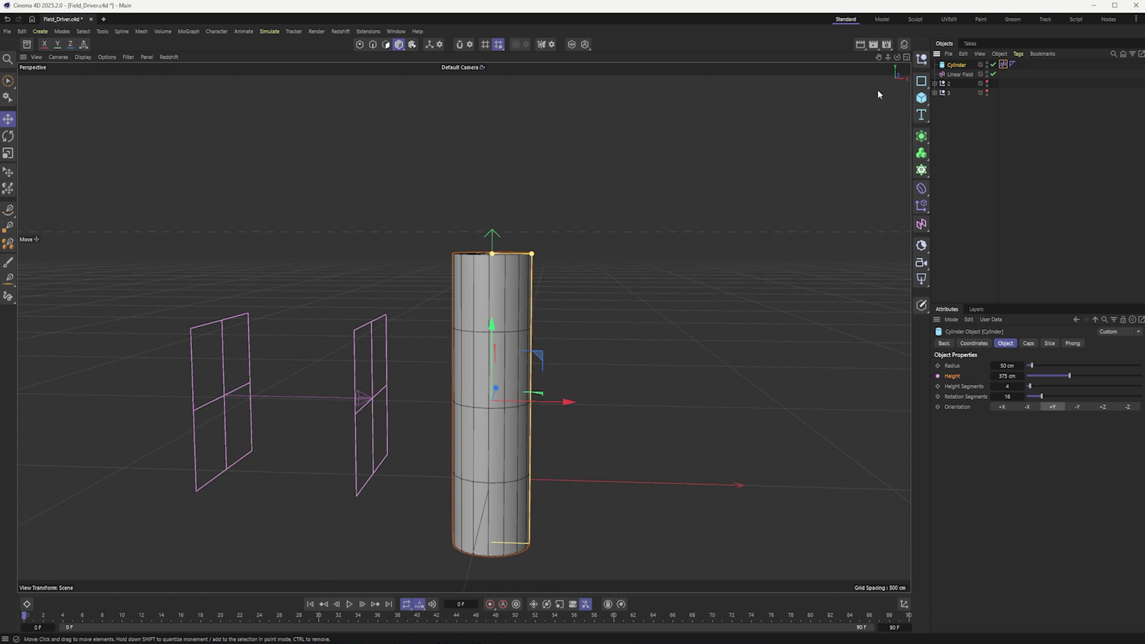
click(1003, 65)
click(990, 344)
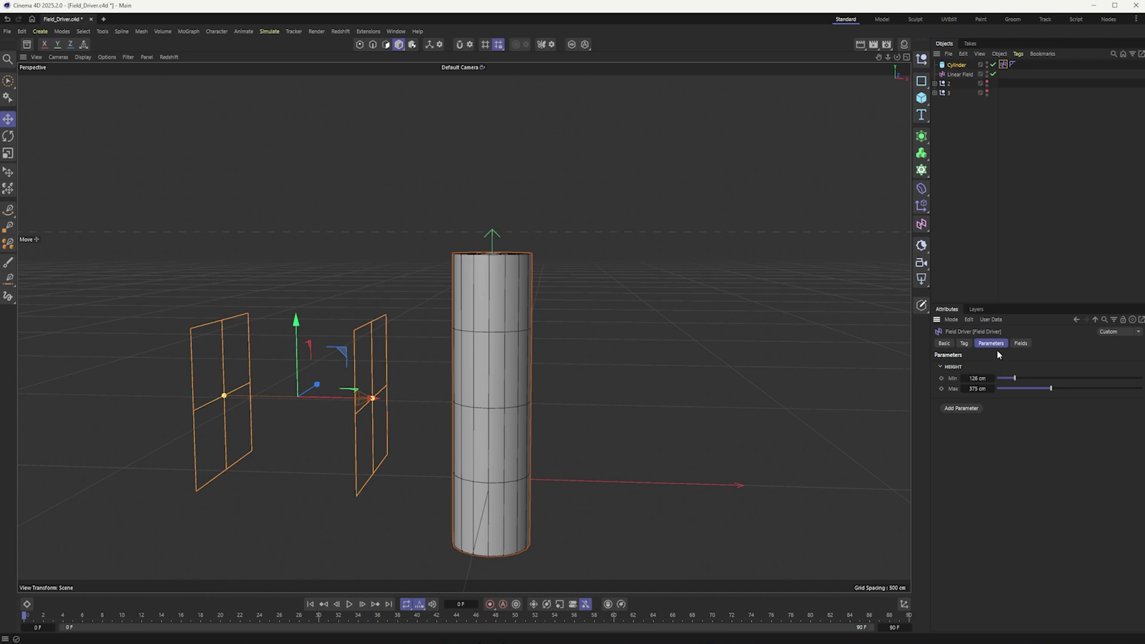
click(954, 410)
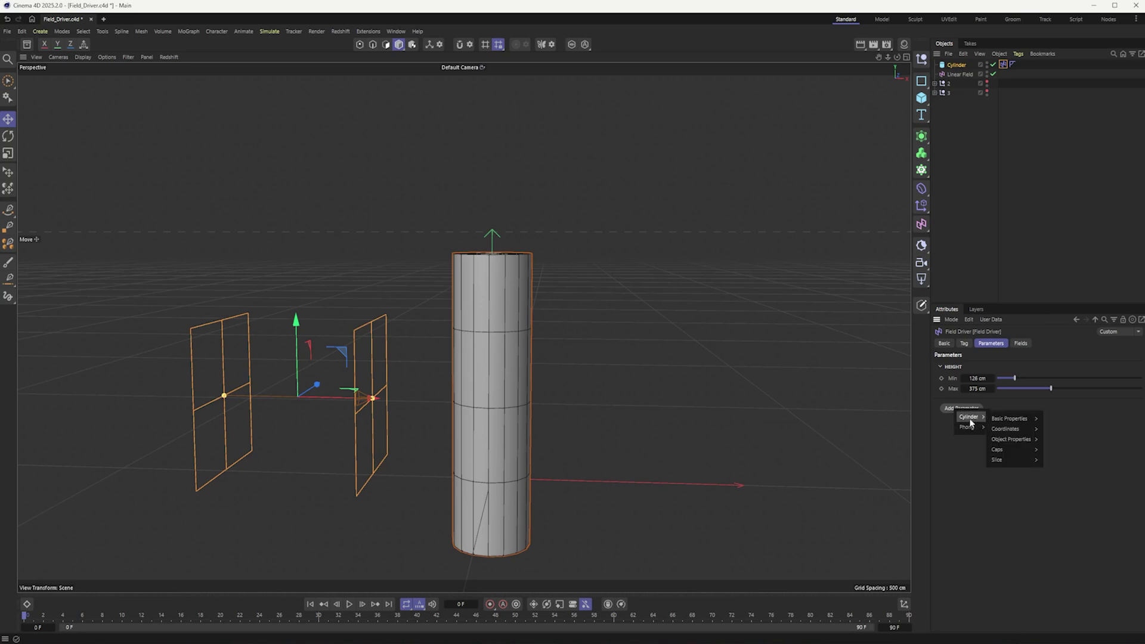
mouse_move(973, 422)
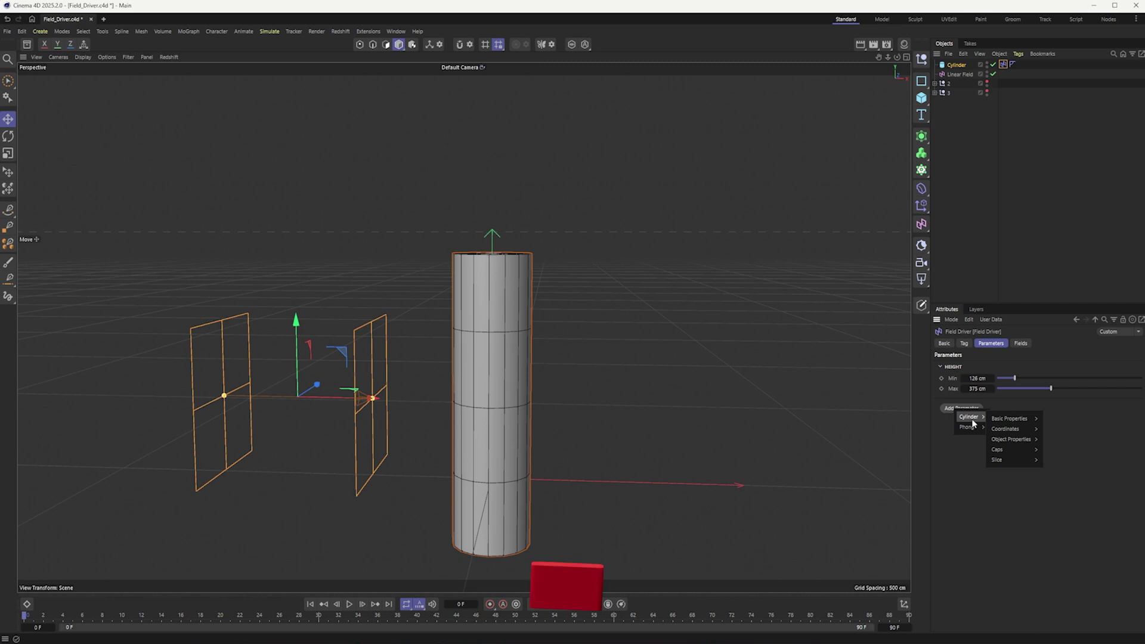
click(978, 453)
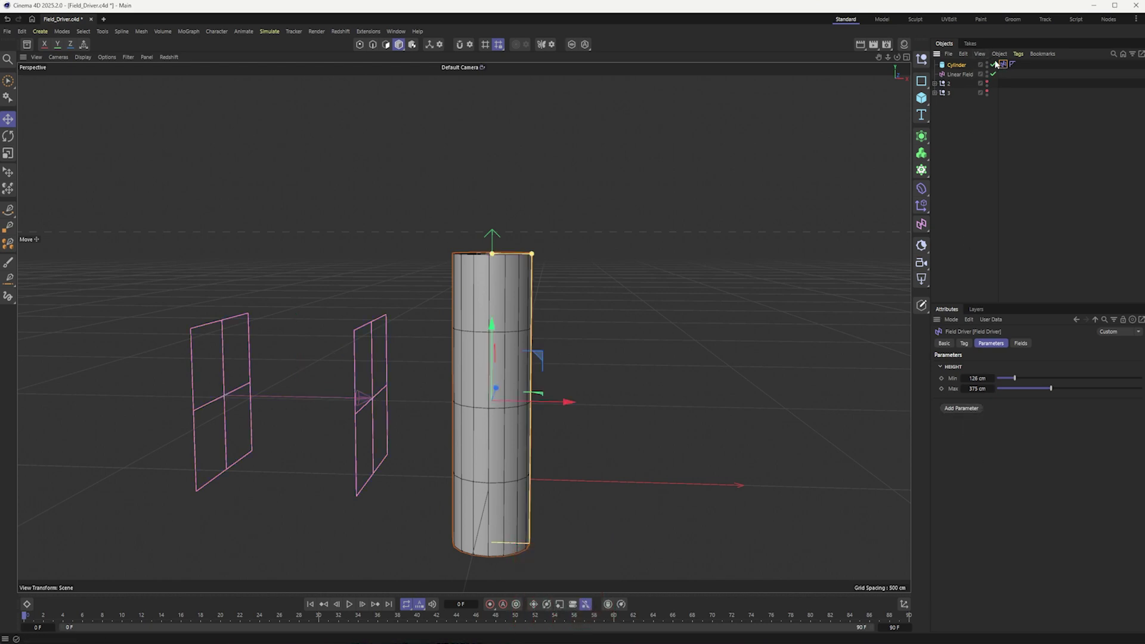
Delete the cylinder's Field Driver tag and add a fresh Field Driver tag from the Animation Tags.
key(Delete)
click(954, 65)
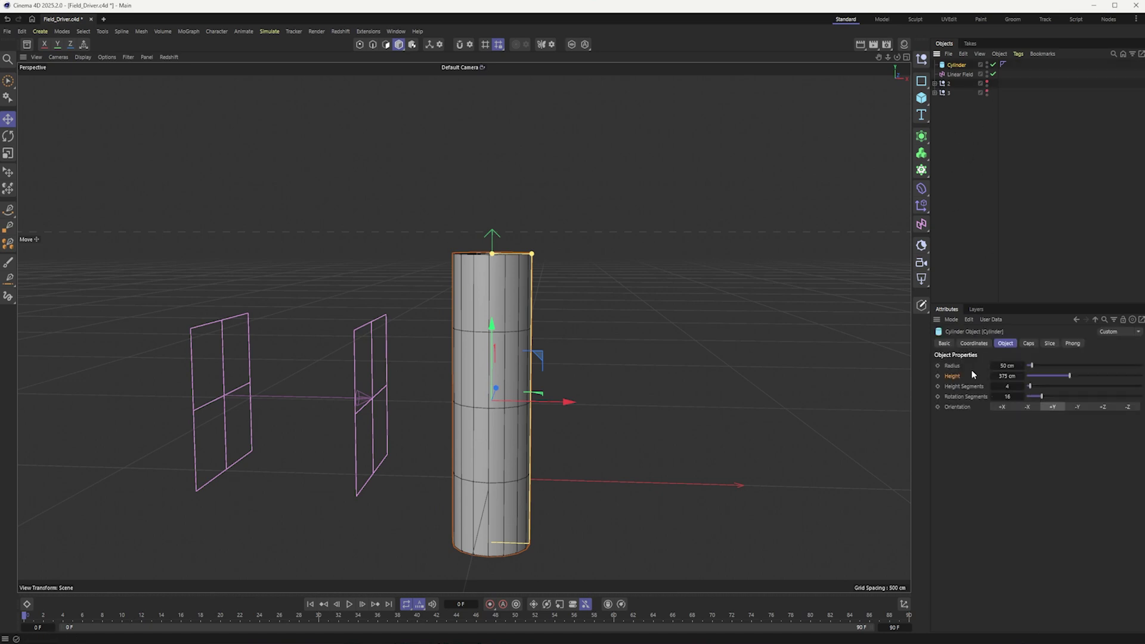
right_click(953, 64)
mouse_move(983, 87)
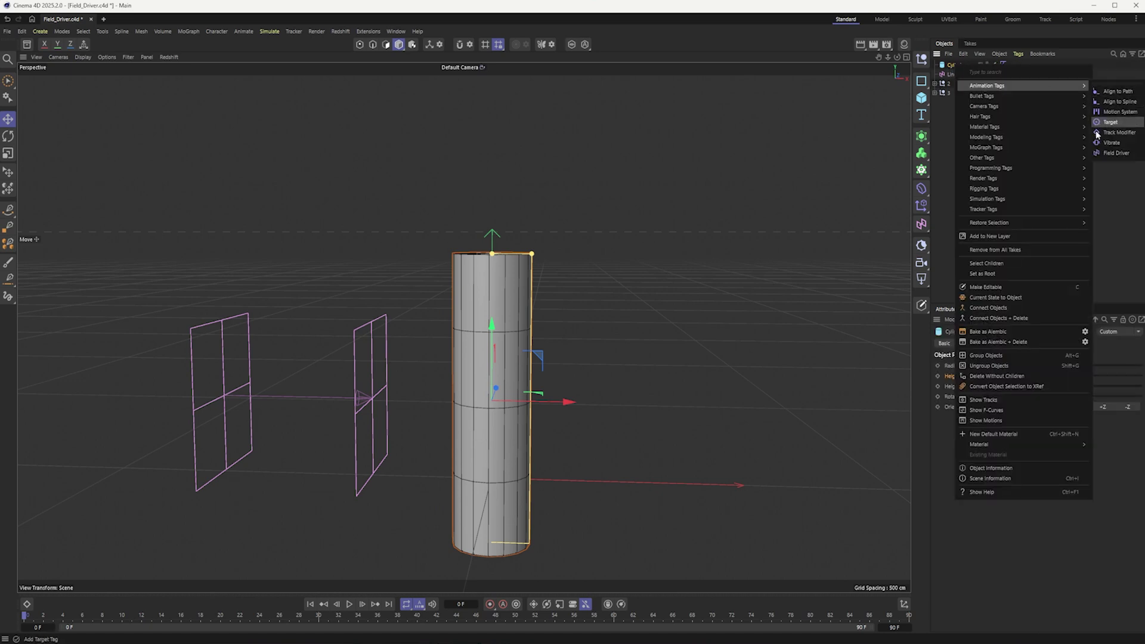
click(1114, 153)
Look through the Cylinder's Basic, Object and Slice parameters that the Field Driver can control, without adding one.
click(976, 370)
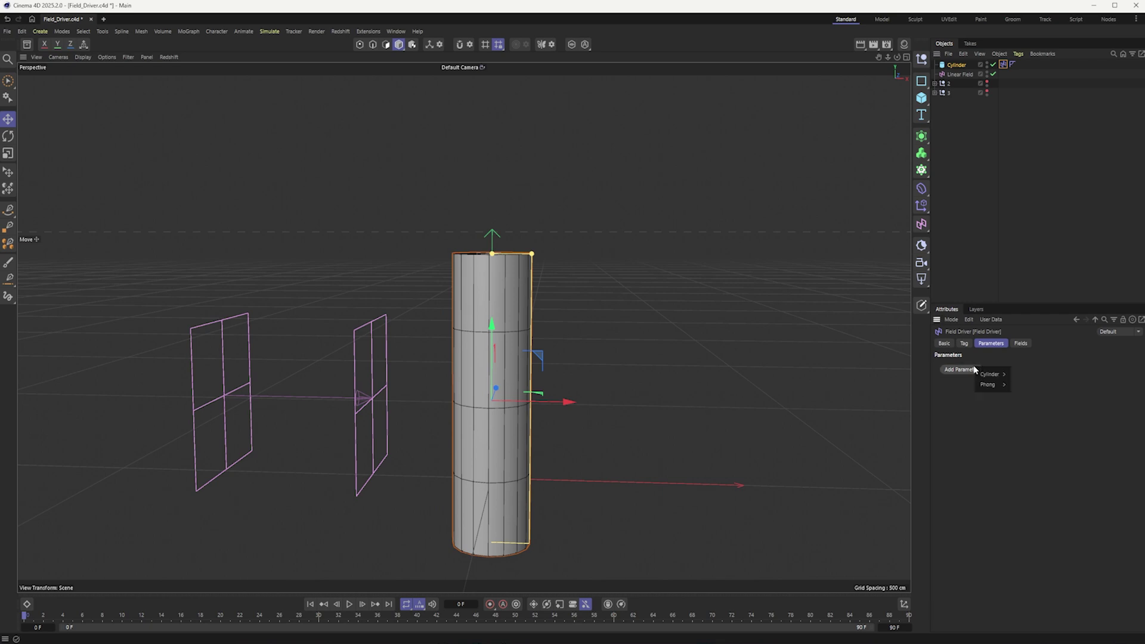
mouse_move(991, 374)
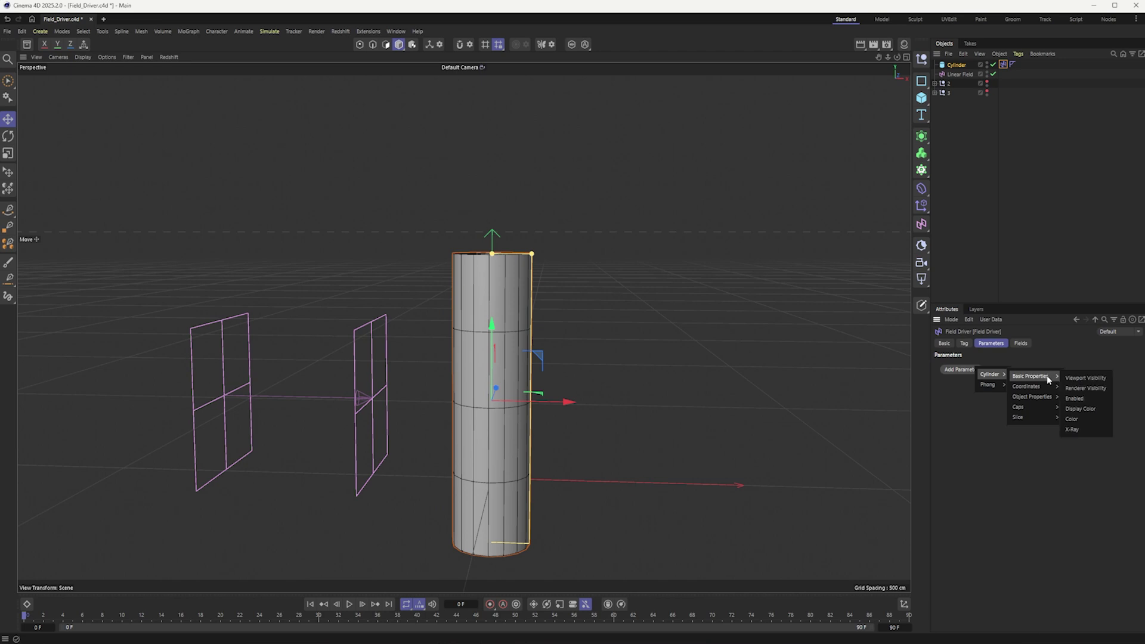
mouse_move(1047, 398)
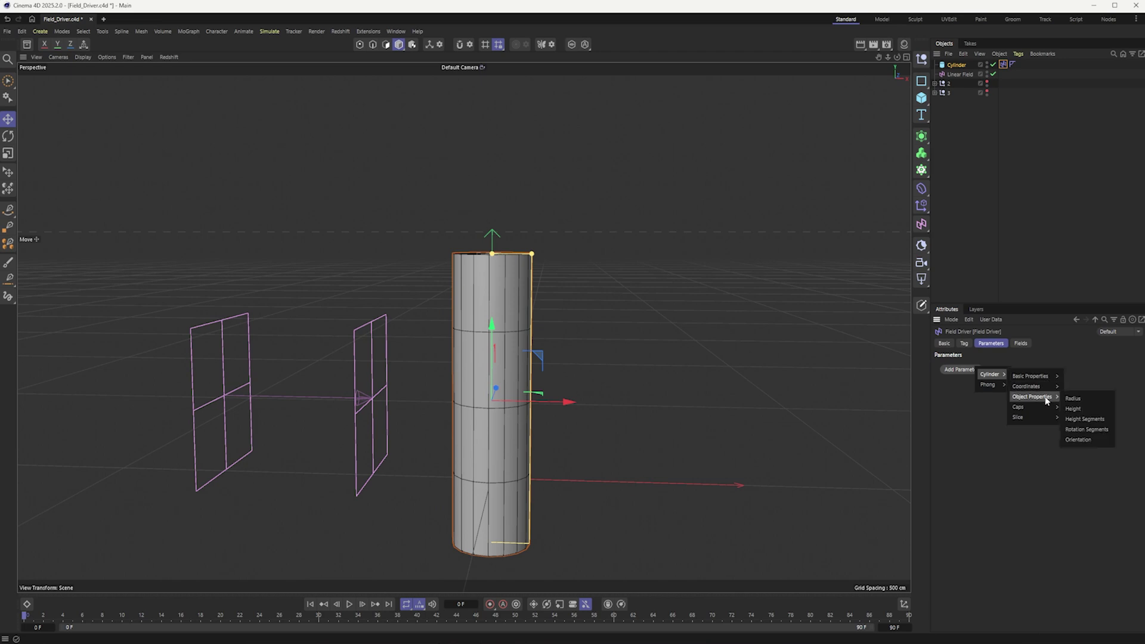
mouse_move(1050, 419)
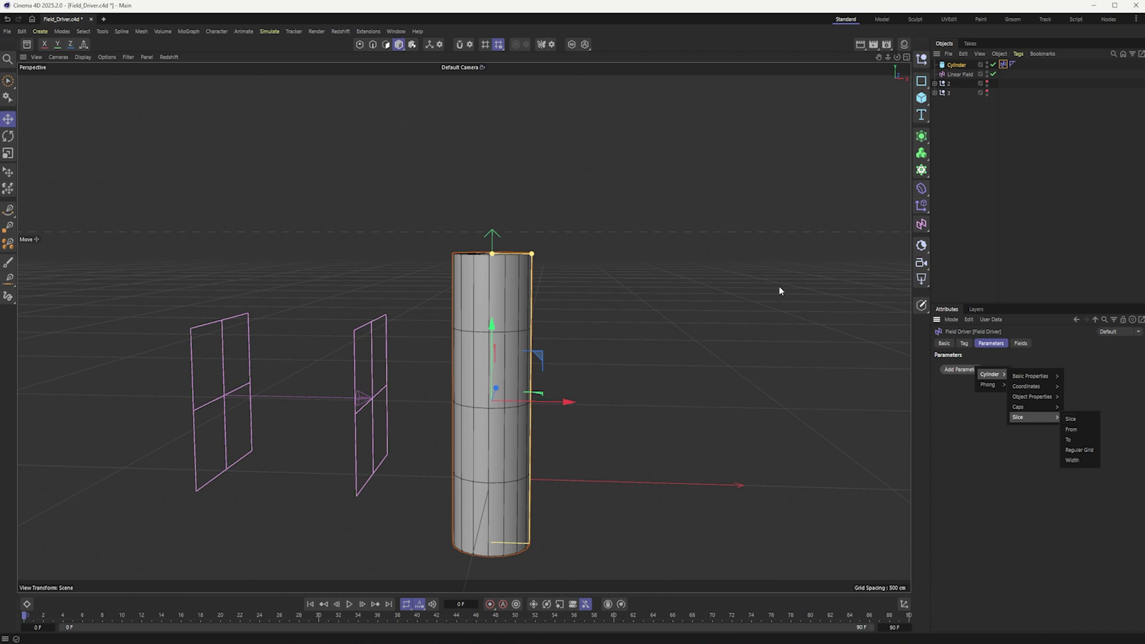
click(586, 407)
Delete the cylinder and the Linear Field from the scene.
scroll(585, 327, down, 2)
alt+middle_drag(567, 322, 510, 363)
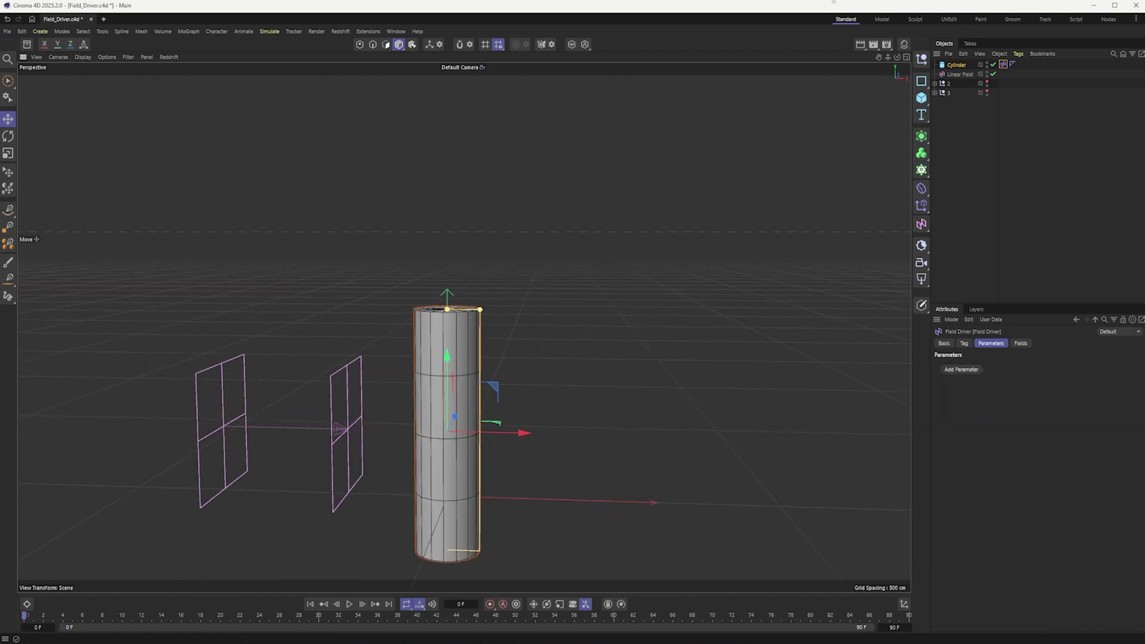
ctrl+click(959, 74)
alt+click(922, 59)
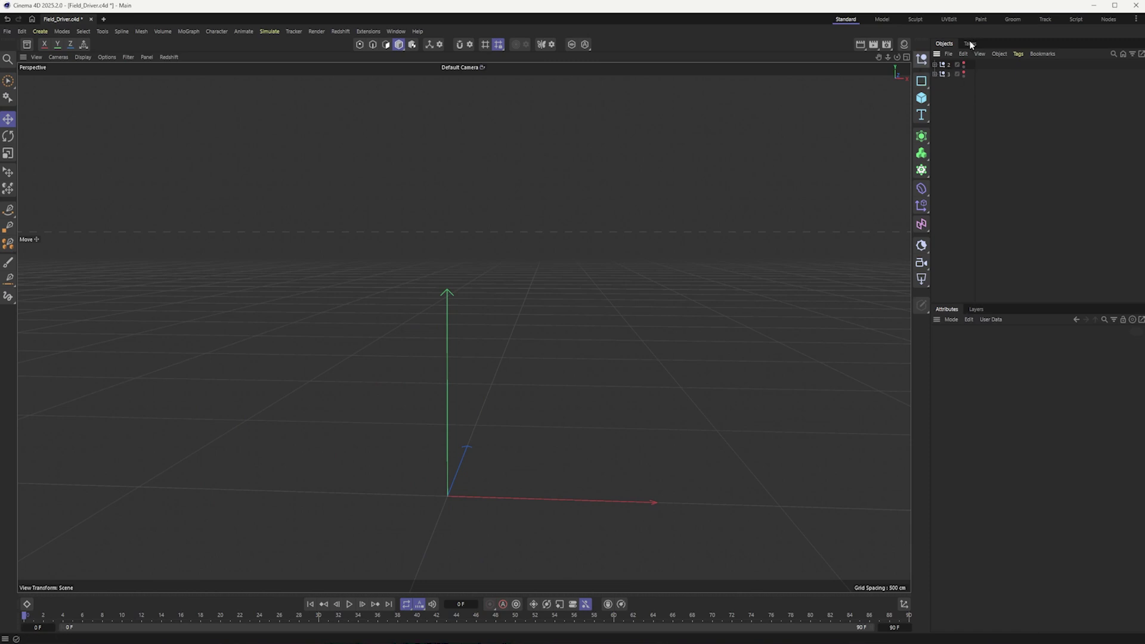
Make the candle group 2 visible and expand its hierarchy to show the objects inside.
alt+middle_drag(677, 386, 598, 396)
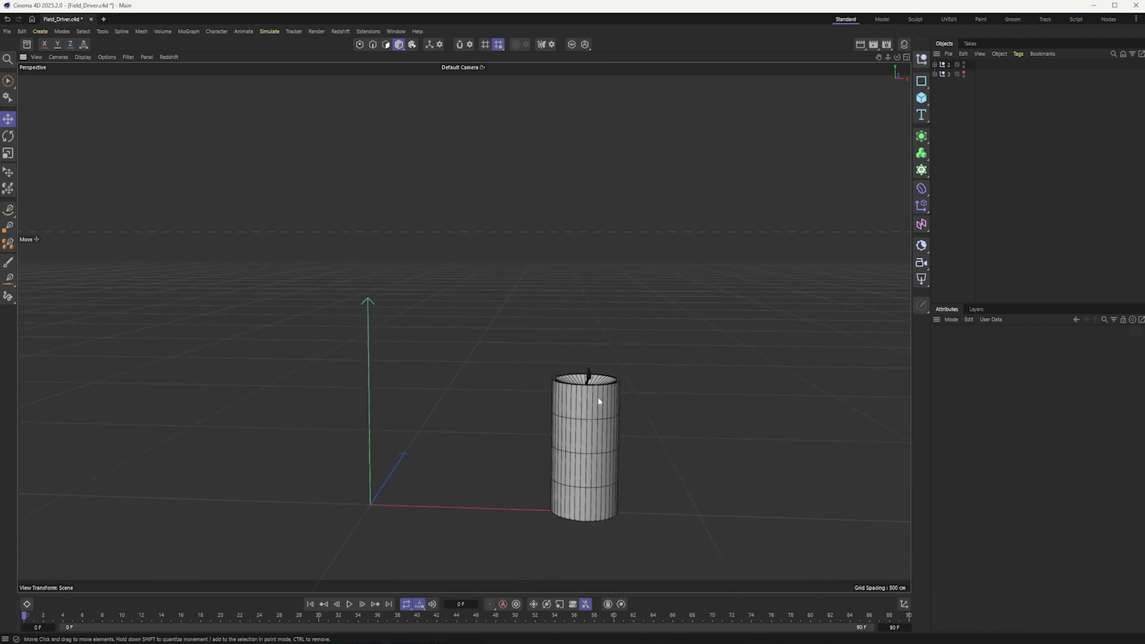
alt+right_drag(598, 396, 792, 335)
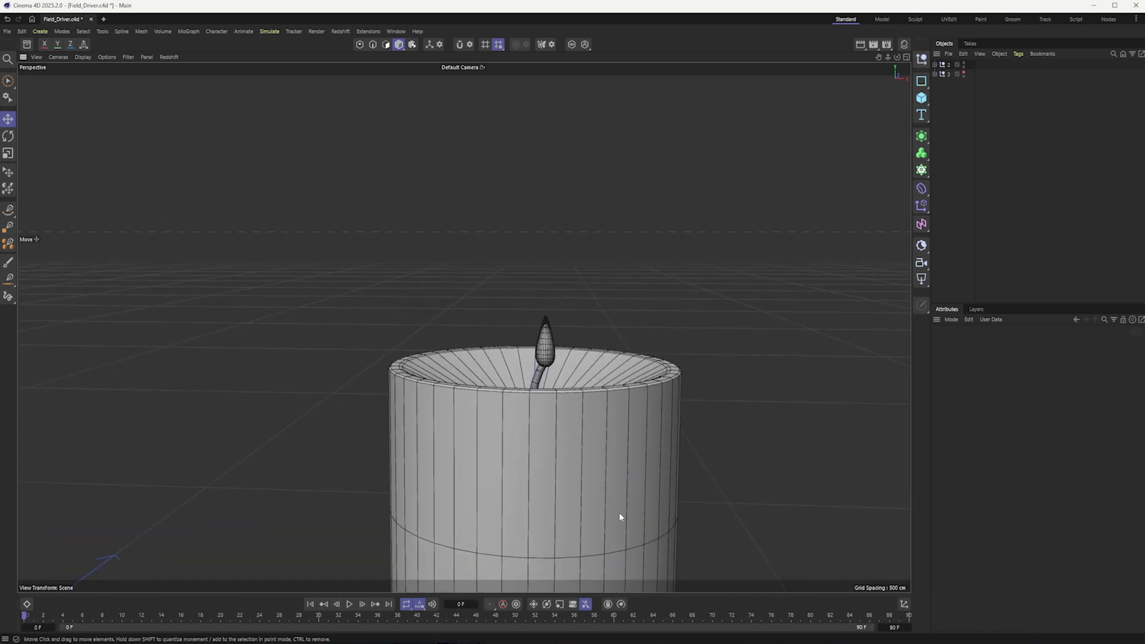
alt+middle_drag(619, 513, 565, 462)
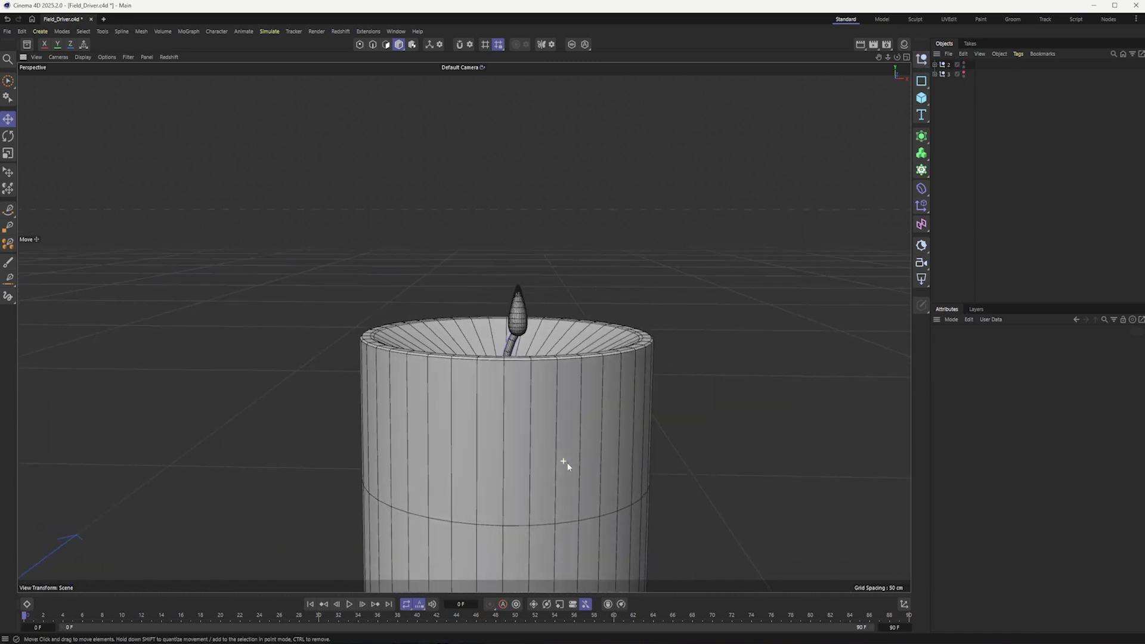
click(935, 65)
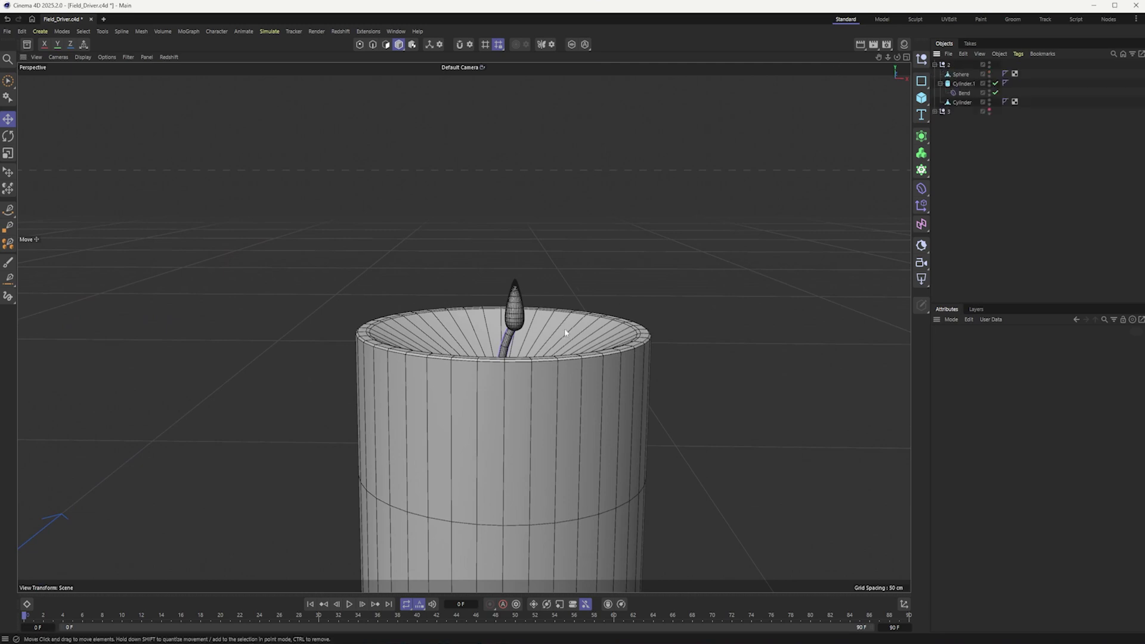
alt+right_drag(588, 361, 632, 377)
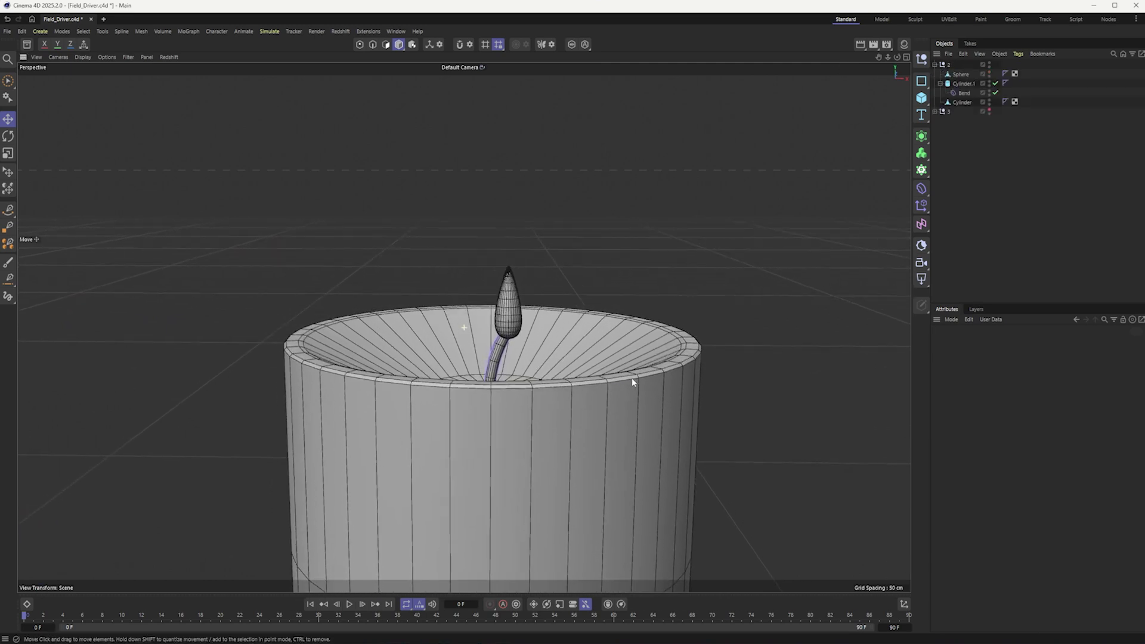
alt+middle_drag(631, 378, 639, 373)
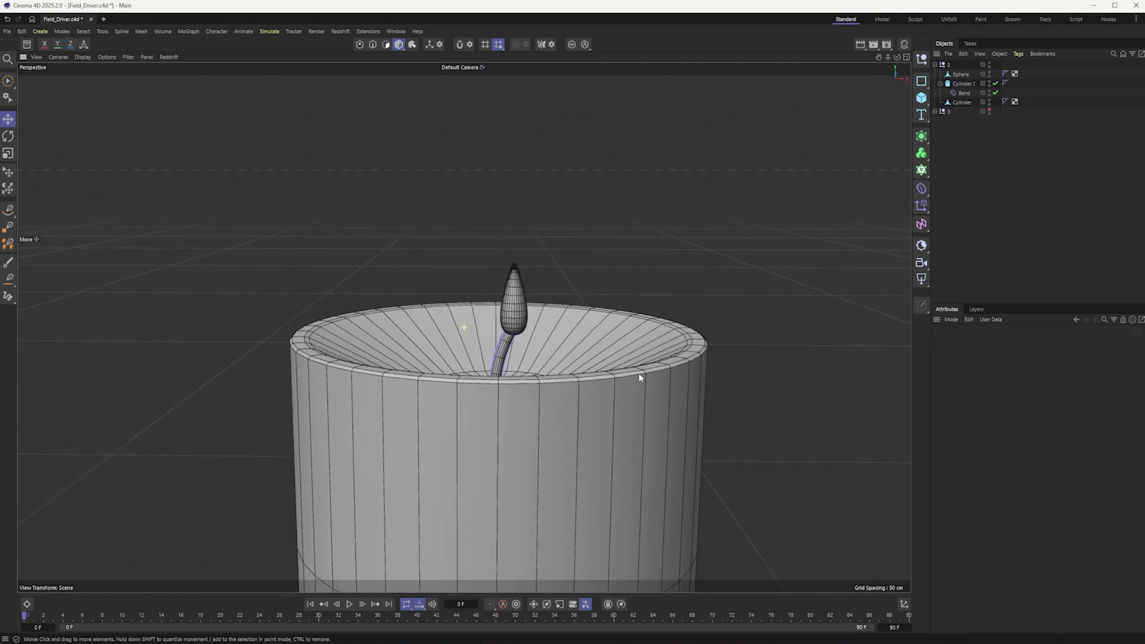
Select the candle flame's Sphere object, try moving it vertically and undo the move.
click(516, 305)
mouse_move(516, 304)
alt+mouse_down()
mouse_move(500, 316)
mouse_move(508, 323)
alt+mouse_up()
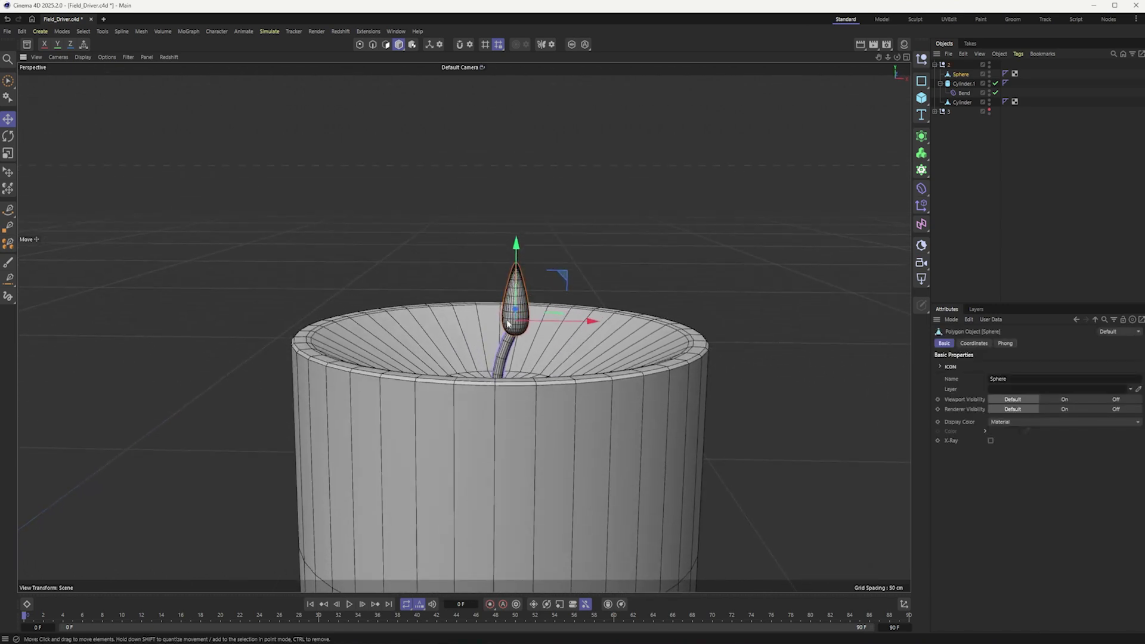
drag(515, 275, 519, 251)
key(ctrl+z)
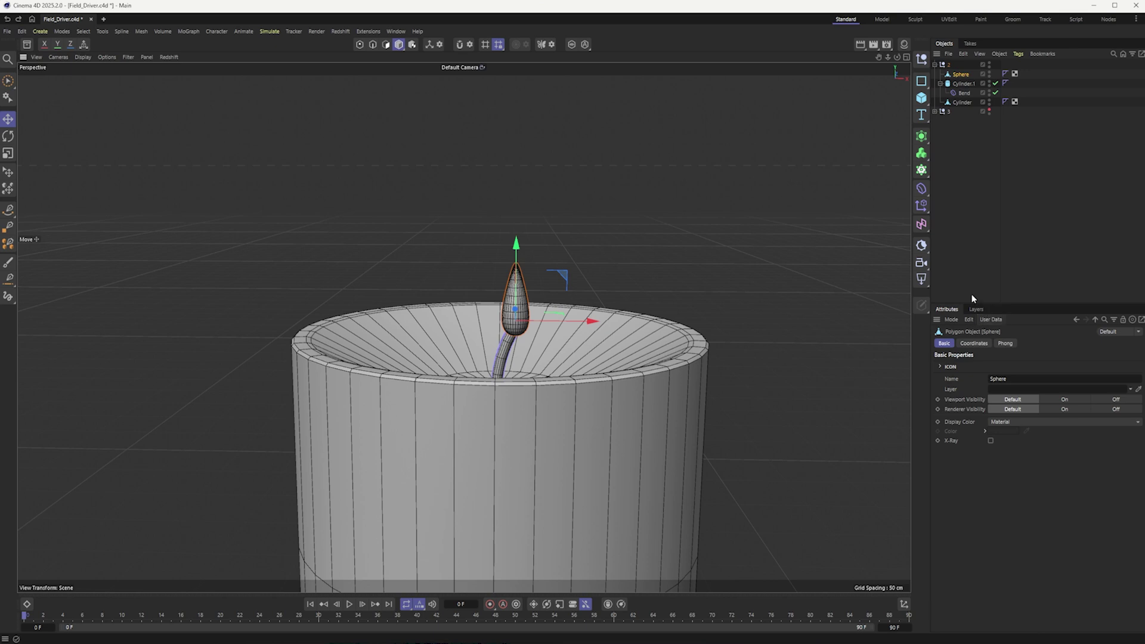
click(622, 224)
click(520, 296)
mouse_move(515, 249)
mouse_down()
mouse_move(517, 226)
mouse_move(516, 245)
mouse_up()
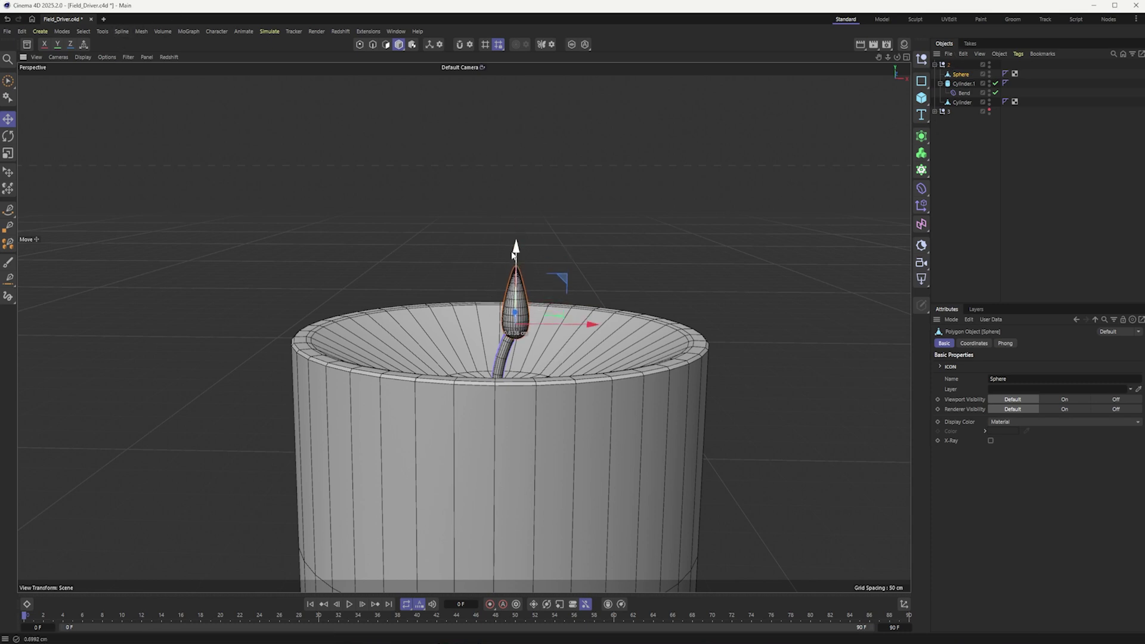
right_click(962, 76)
click(954, 80)
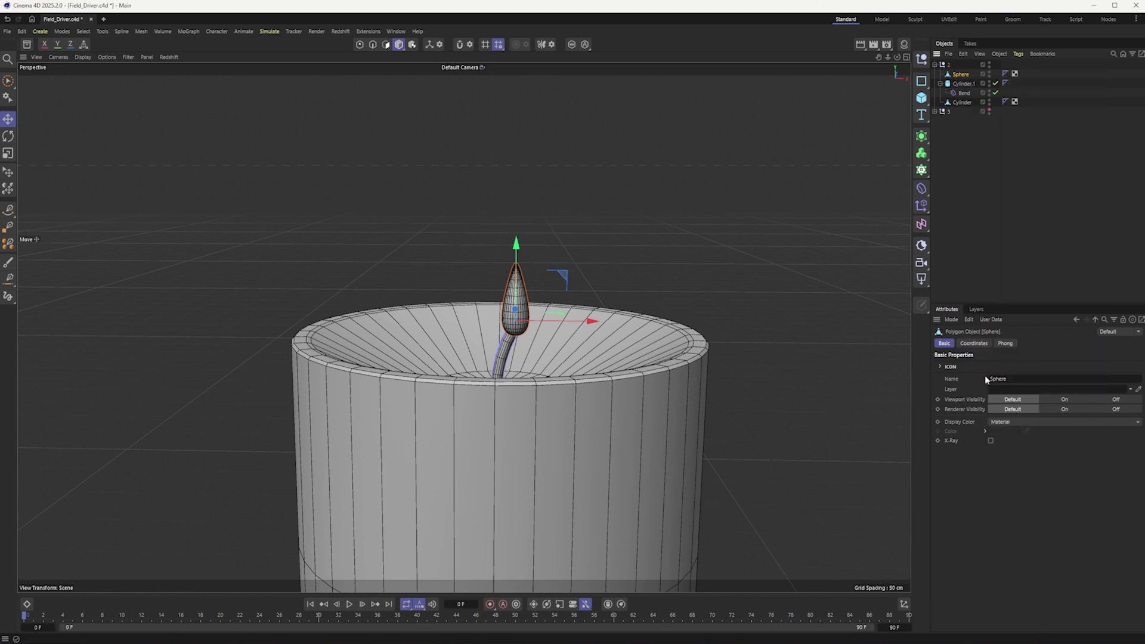
Try stretching the flame Sphere through its Y scale, up to about 1.27, and undo the scale changes.
click(973, 344)
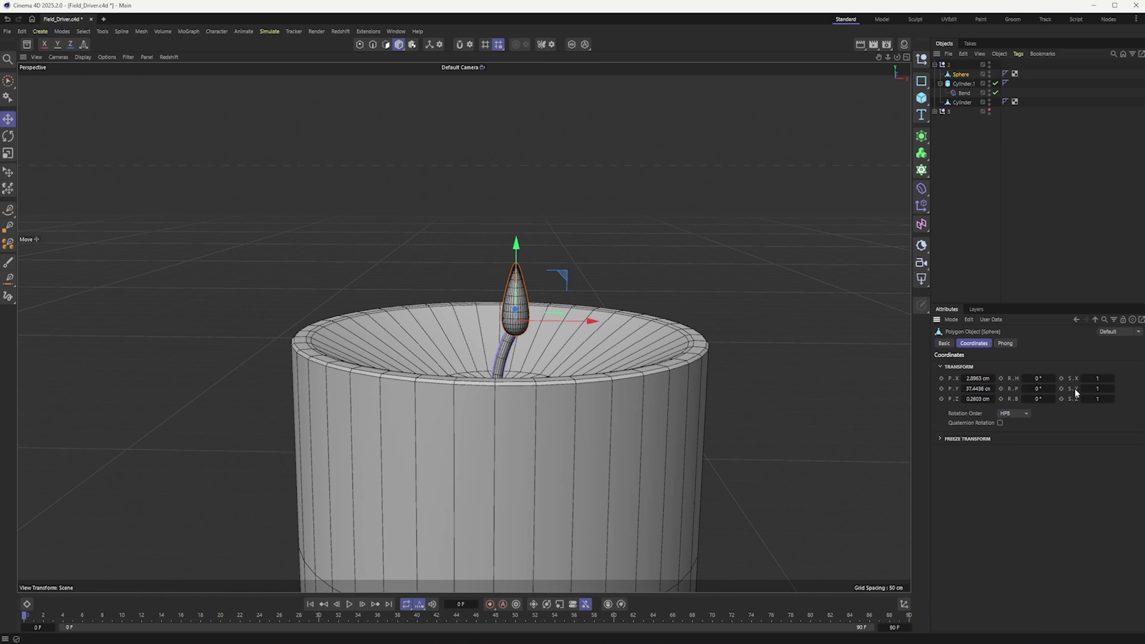
double_click(1099, 389)
text(1.2)
key(Return)
key(ctrl+z)
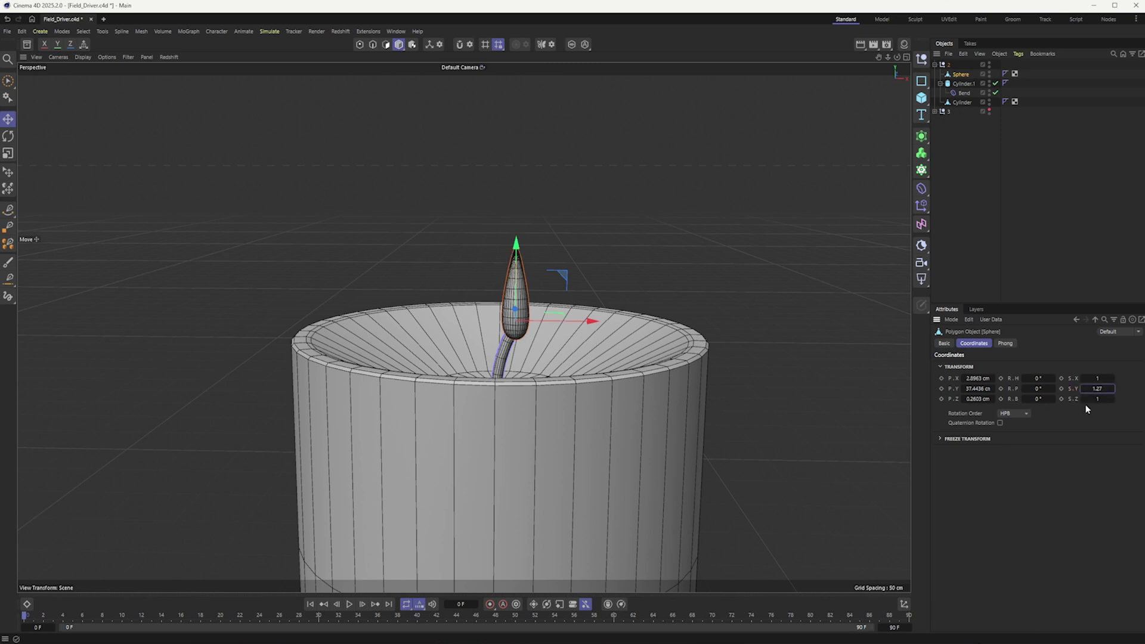
drag(1112, 389, 1115, 376)
key(ctrl+z)
Add a Field Driver for the Sphere's Y scale, set its Min.Y to 0.5 and raise Max.Y.
right_click(1074, 389)
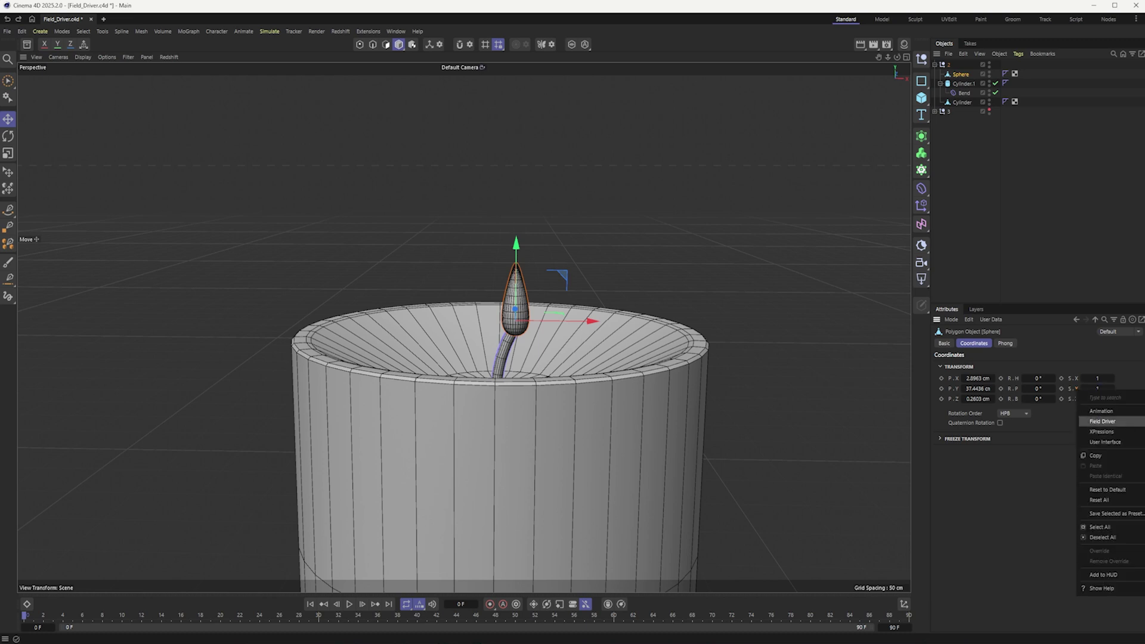
click(1103, 421)
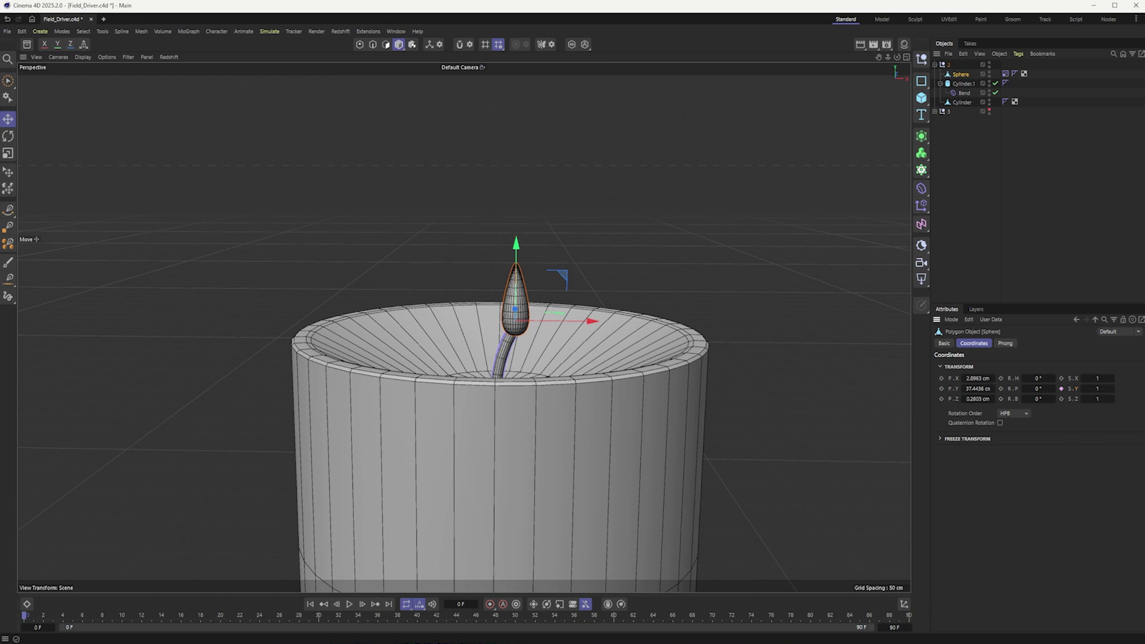
click(1006, 74)
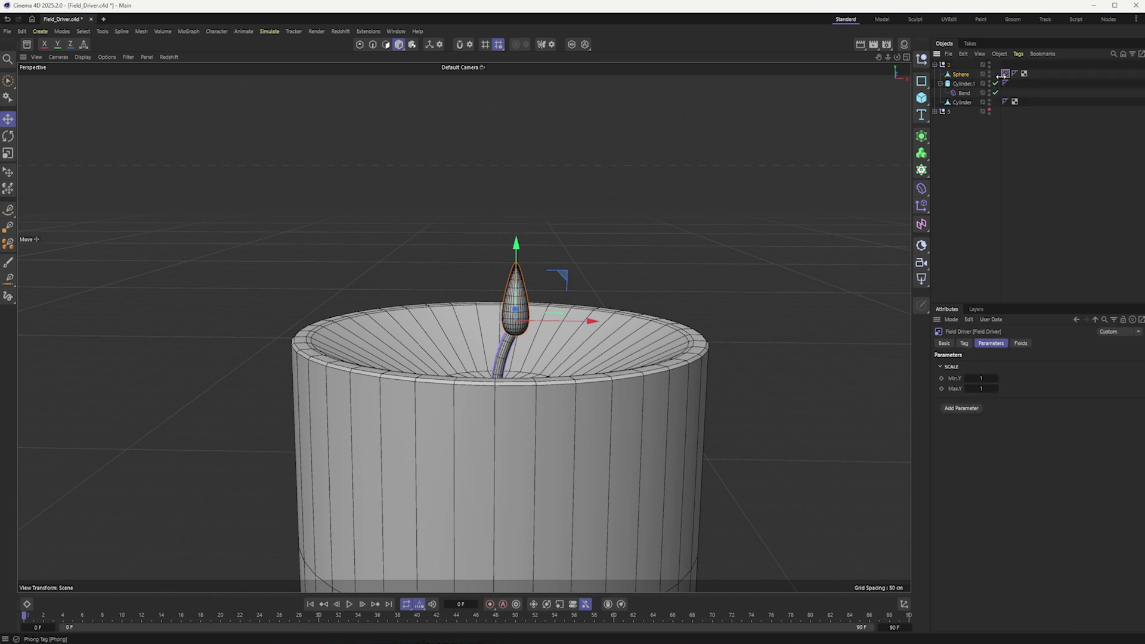
click(975, 378)
text(.5)
key(Return)
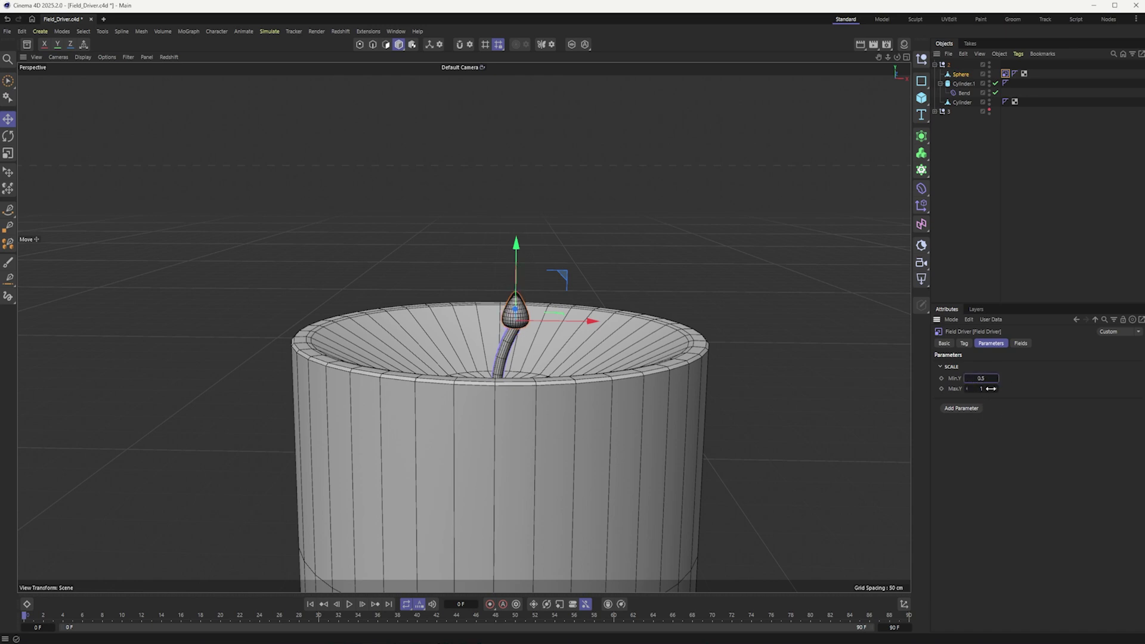
click(986, 388)
Try a Linear Field in the Sphere's Field Driver and undo adding it.
click(1019, 345)
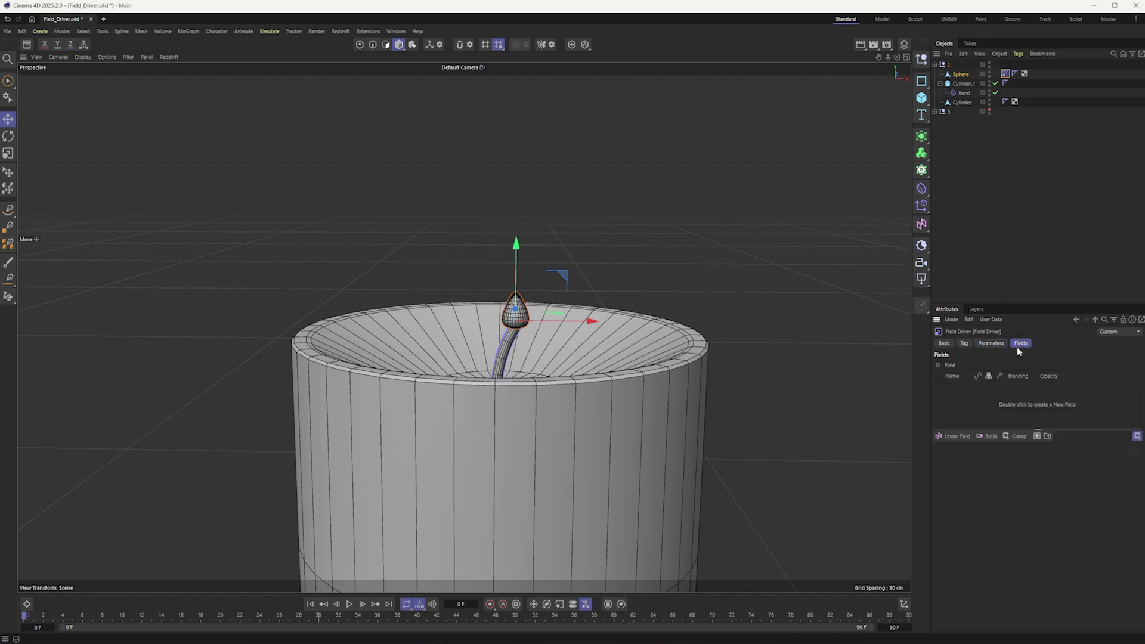
click(958, 437)
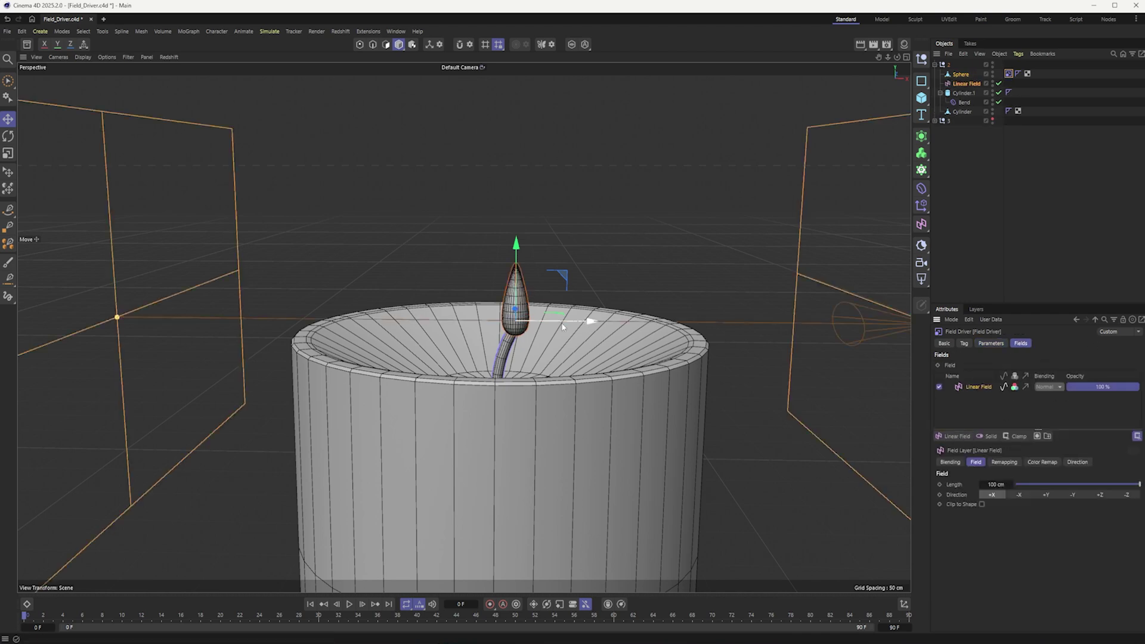
drag(562, 327, 522, 309)
key(ctrl+z)
key(ctrl+z)
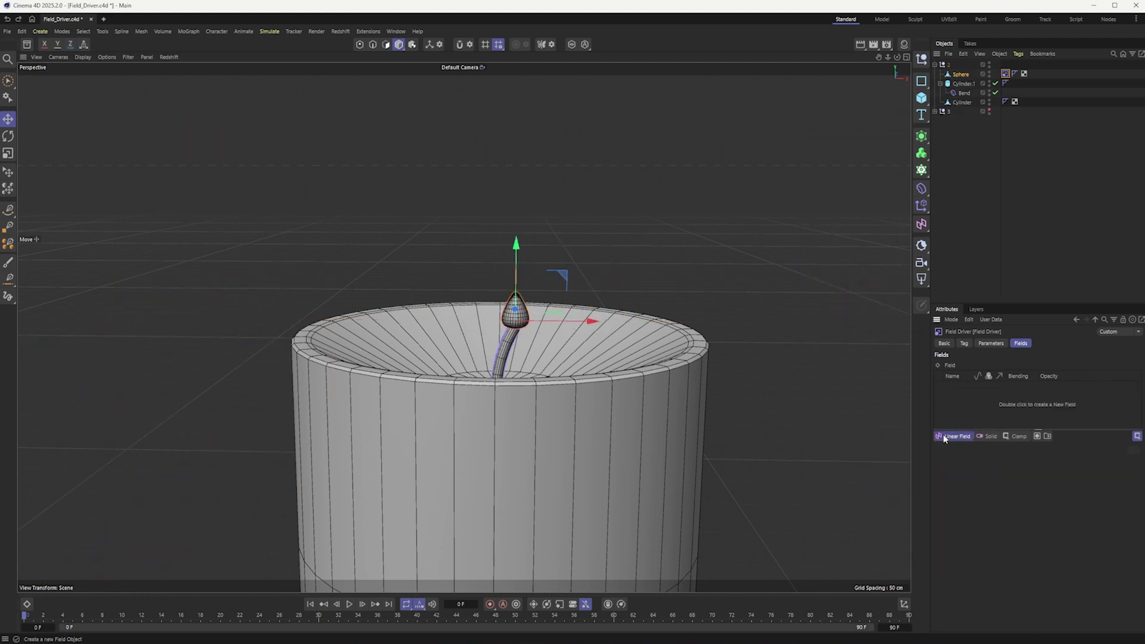
Add a Random Field to the Field Driver, play the animation and set the field's Animation Speed to 500%.
drag(943, 434, 948, 535)
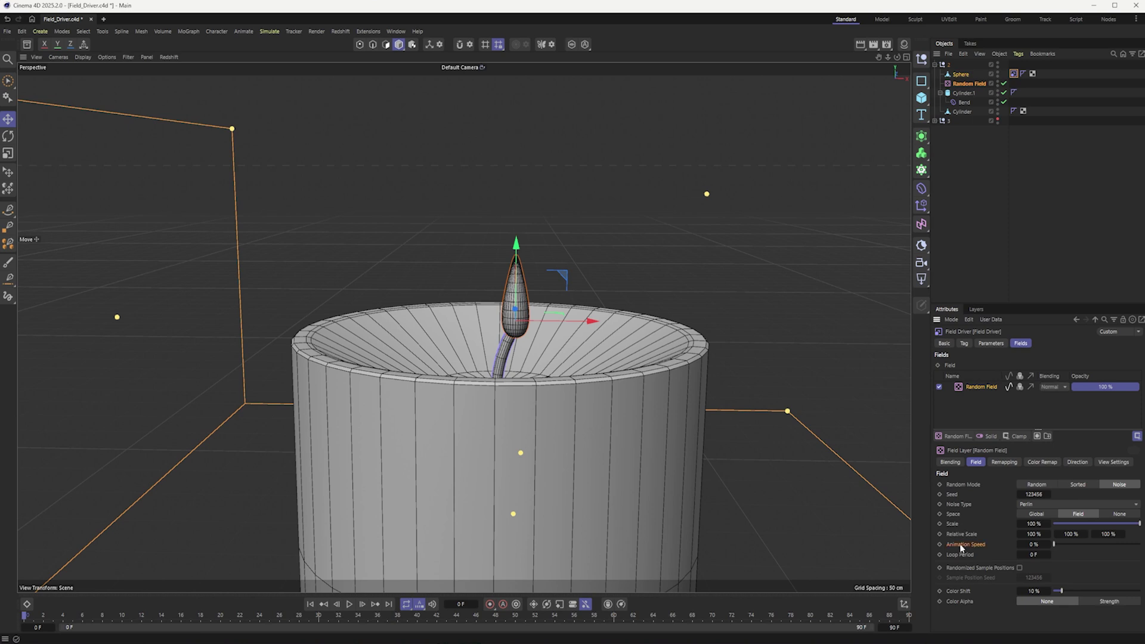
click(1057, 544)
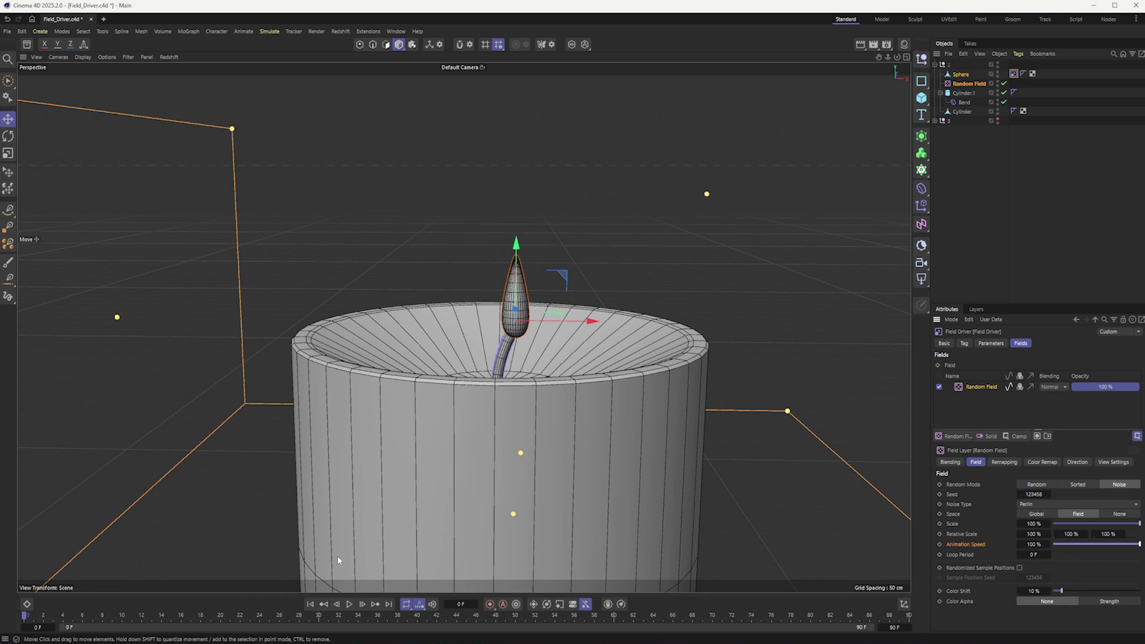
click(350, 604)
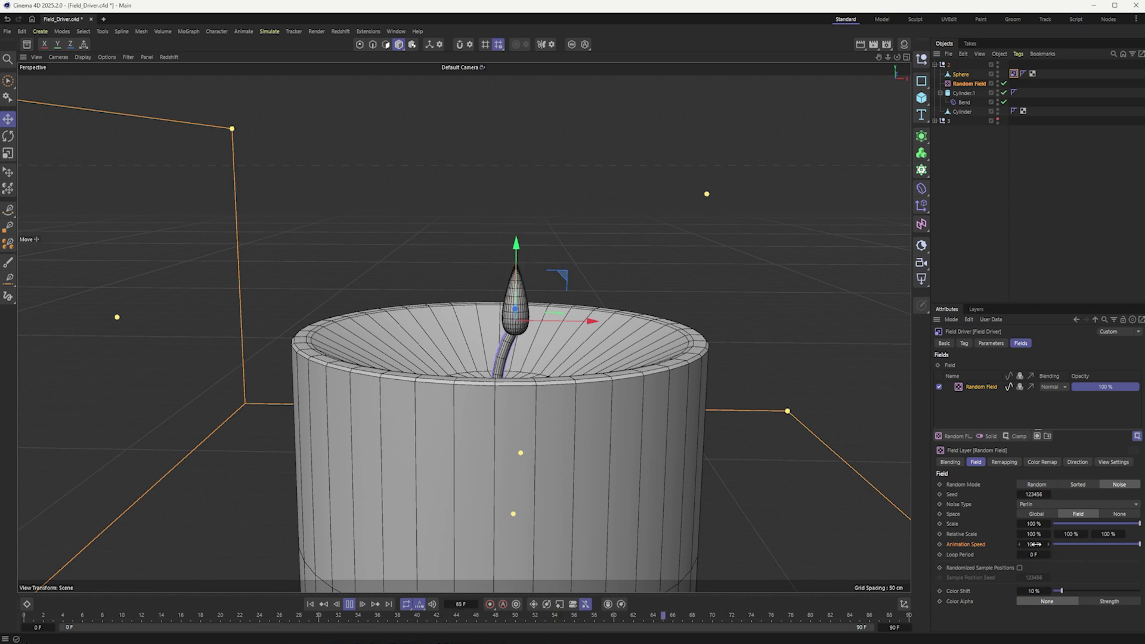
text(500)
key(Return)
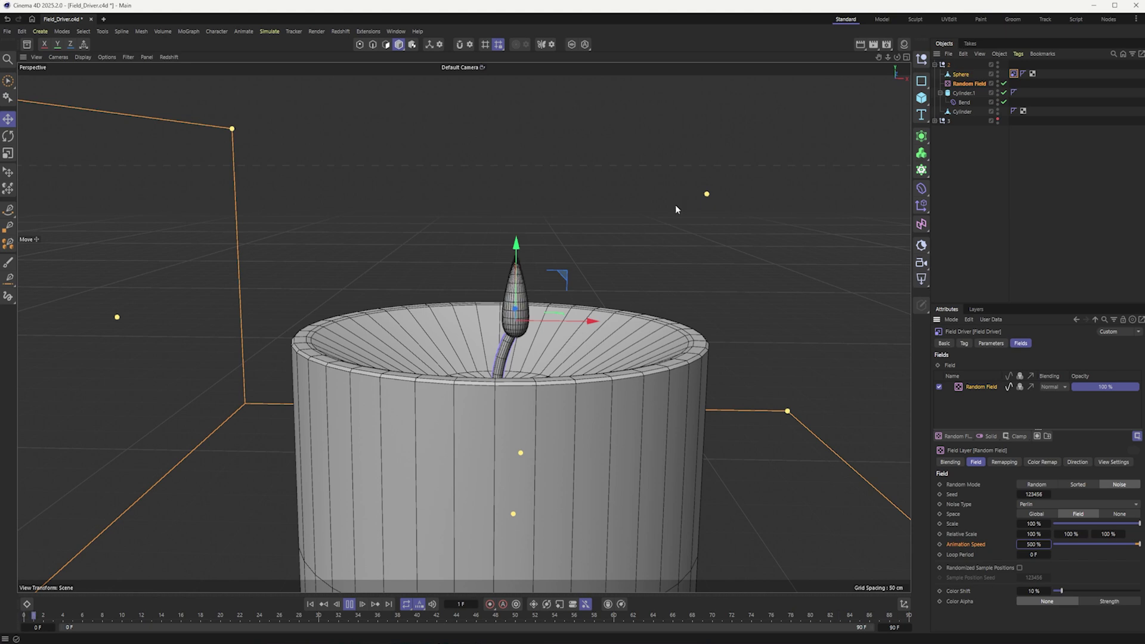
Lower the Sphere's axis to the base of the flame, at a Y position of about 34.11 cm.
click(960, 74)
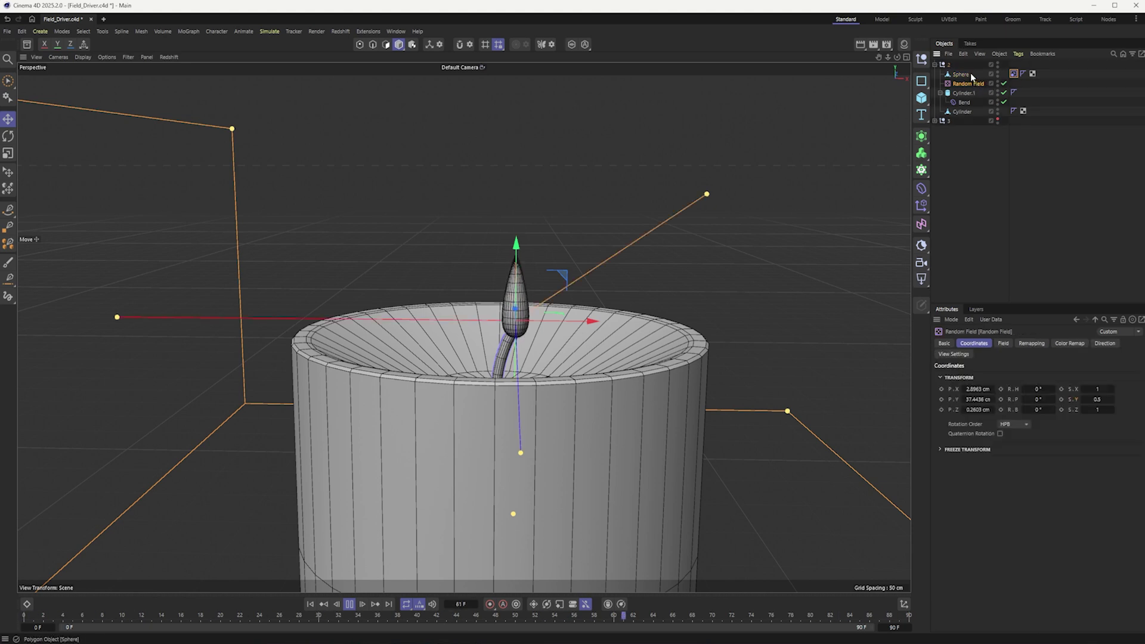
click(429, 44)
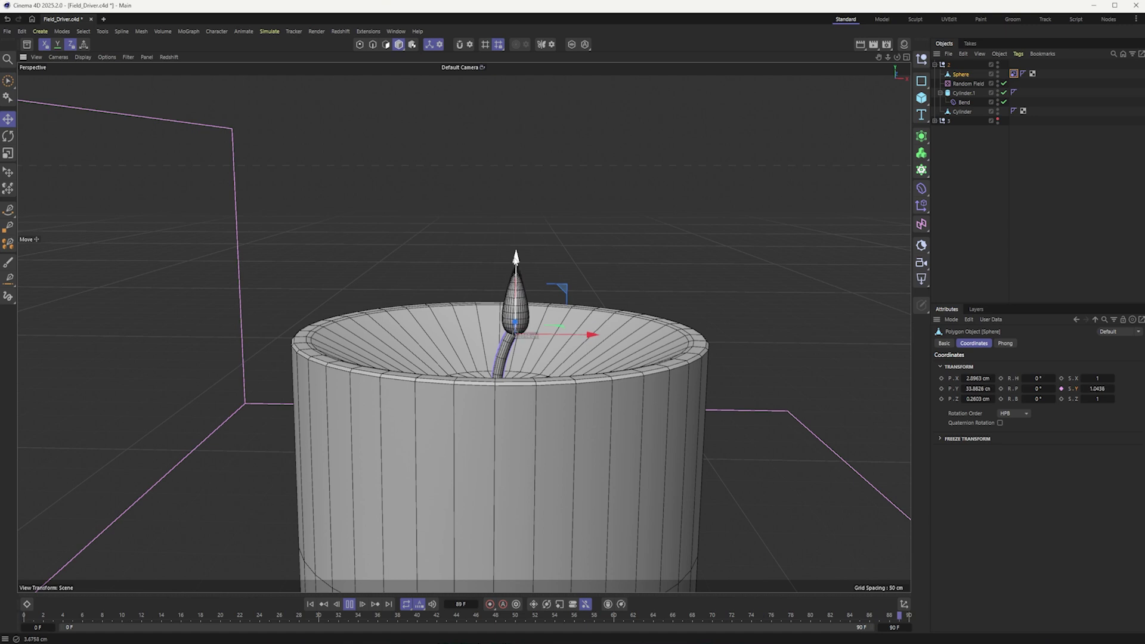
click(430, 45)
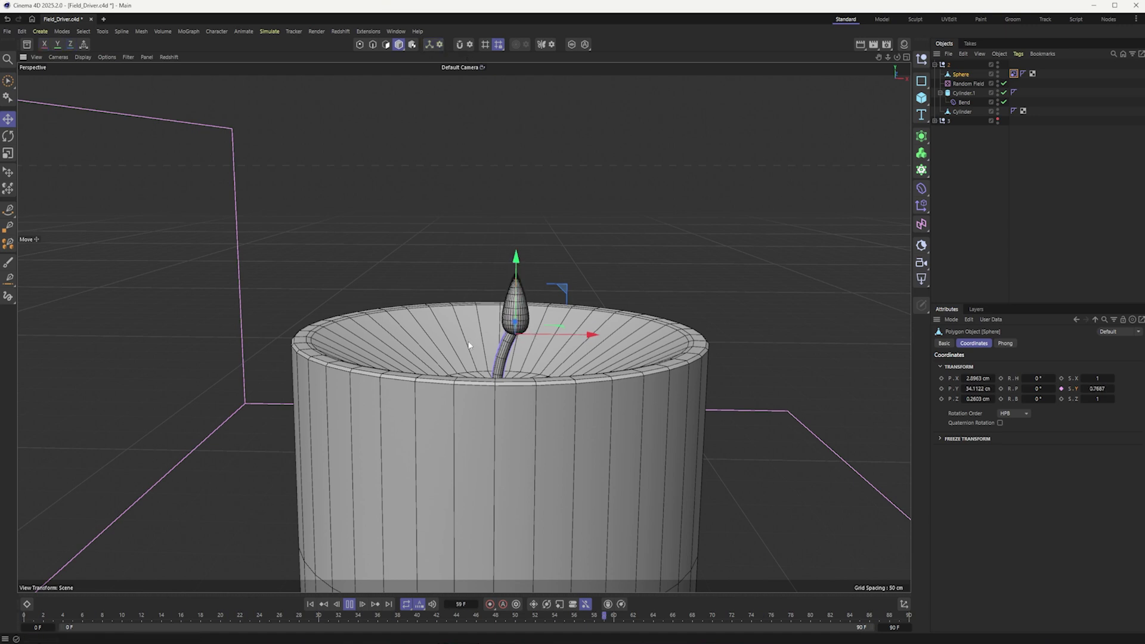
Scale the Random Field down around the candle's upper part and stop playback at frame 0.
alt+drag(468, 338, 470, 337)
scroll(545, 342, down, 4)
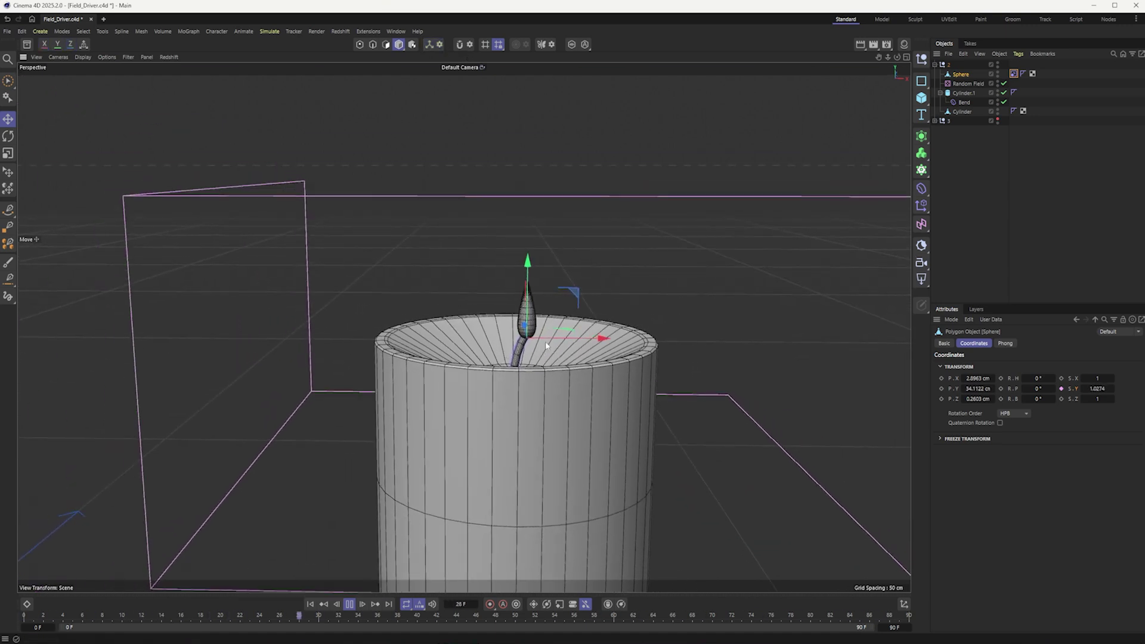
click(1014, 74)
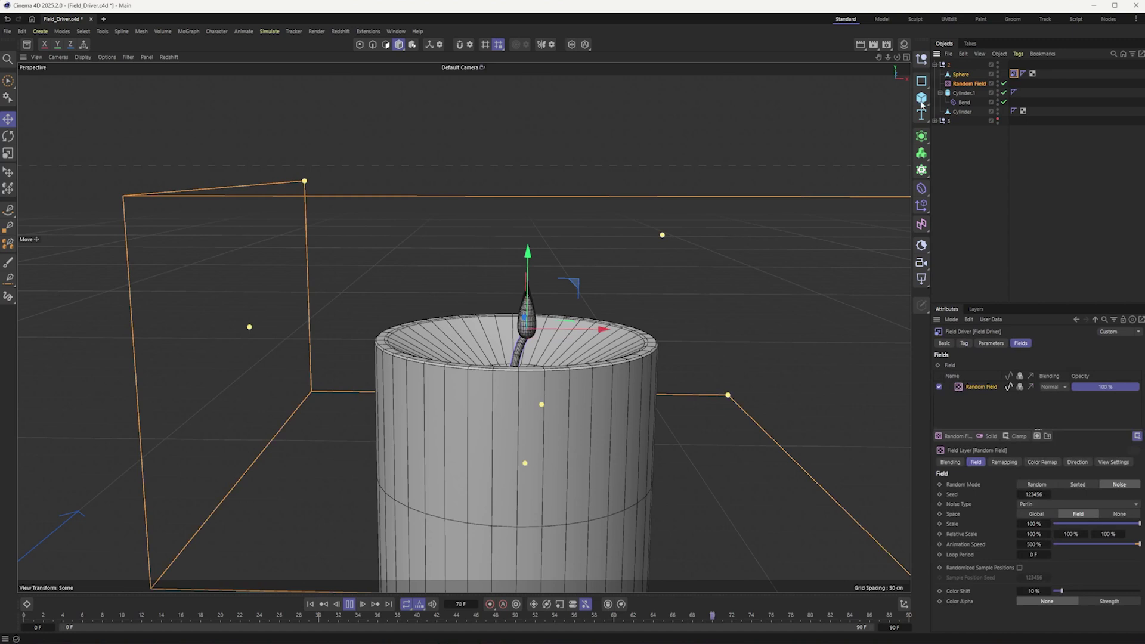
click(967, 84)
key(t)
drag(743, 145, 570, 197)
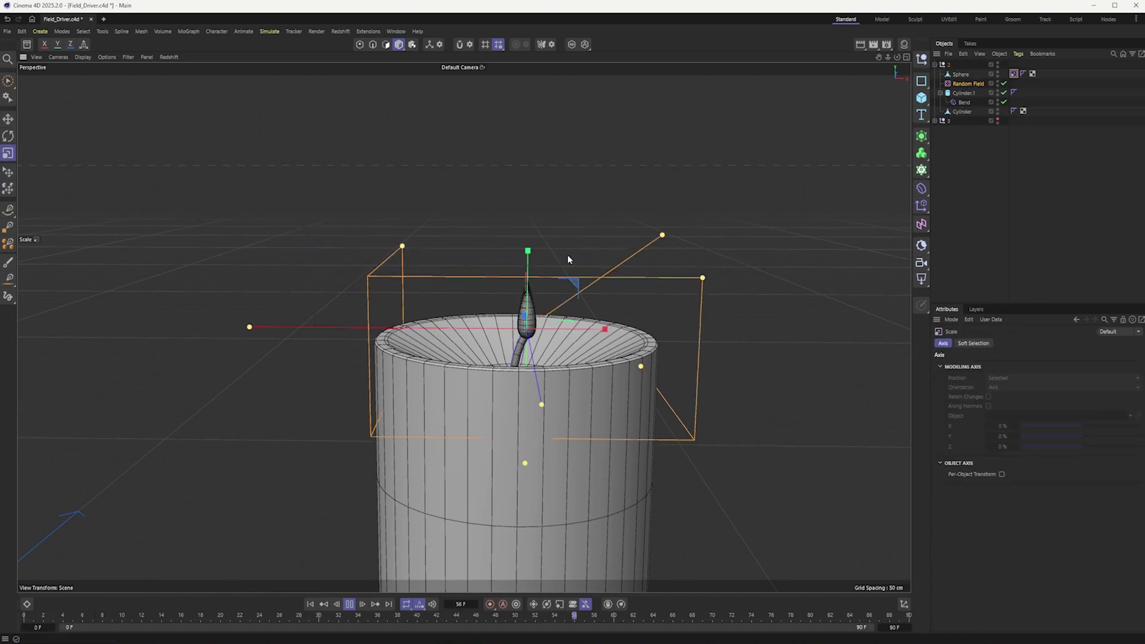
scroll(532, 353, up, 4)
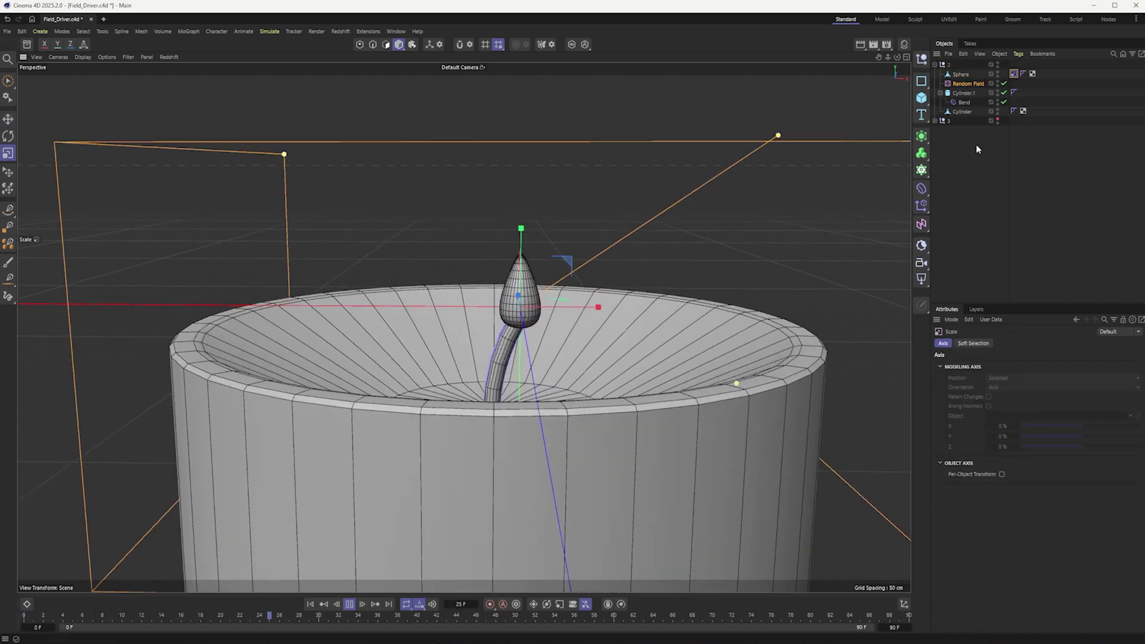
click(351, 605)
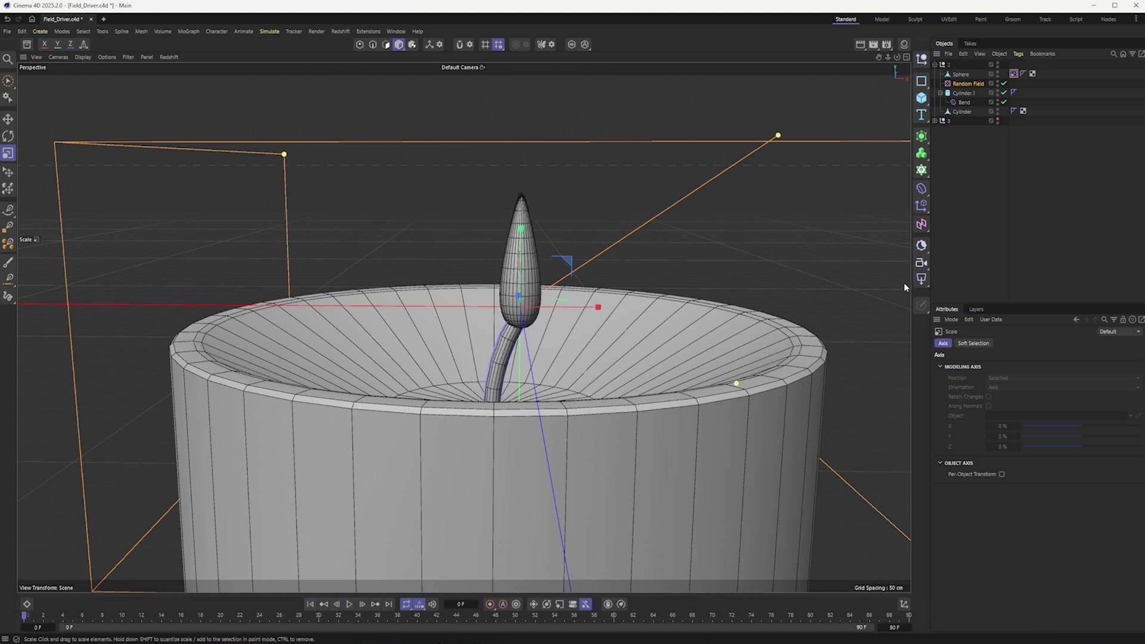
Add a Redshift Area Light to the scene and set its Area Shape to Sphere.
drag(921, 278, 937, 295)
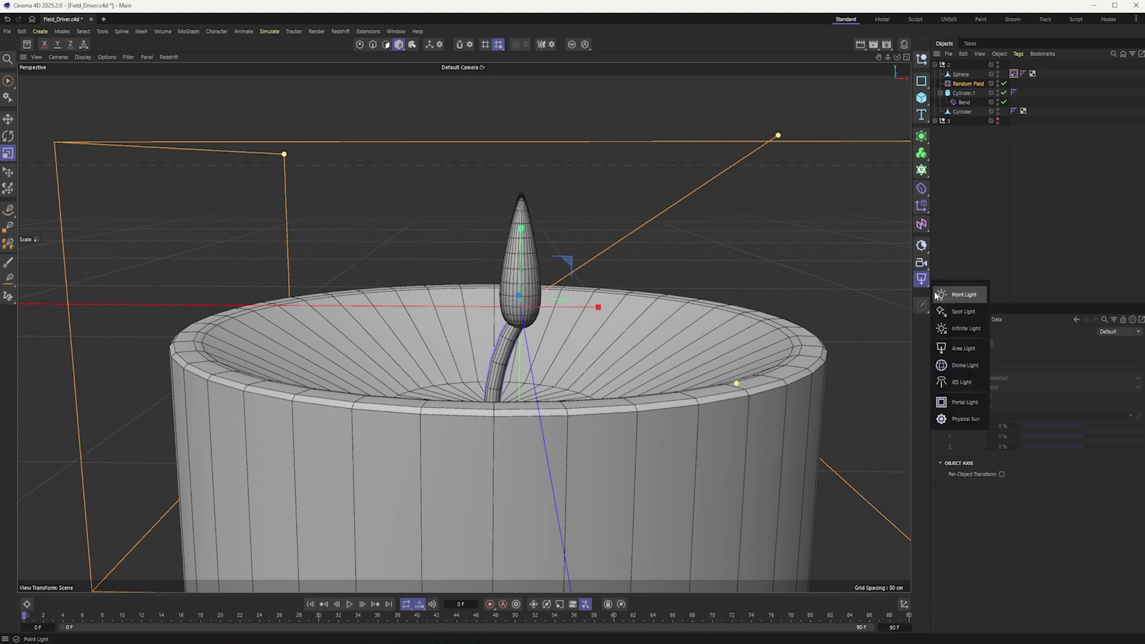
click(968, 353)
alt+right_drag(518, 331, 269, 432)
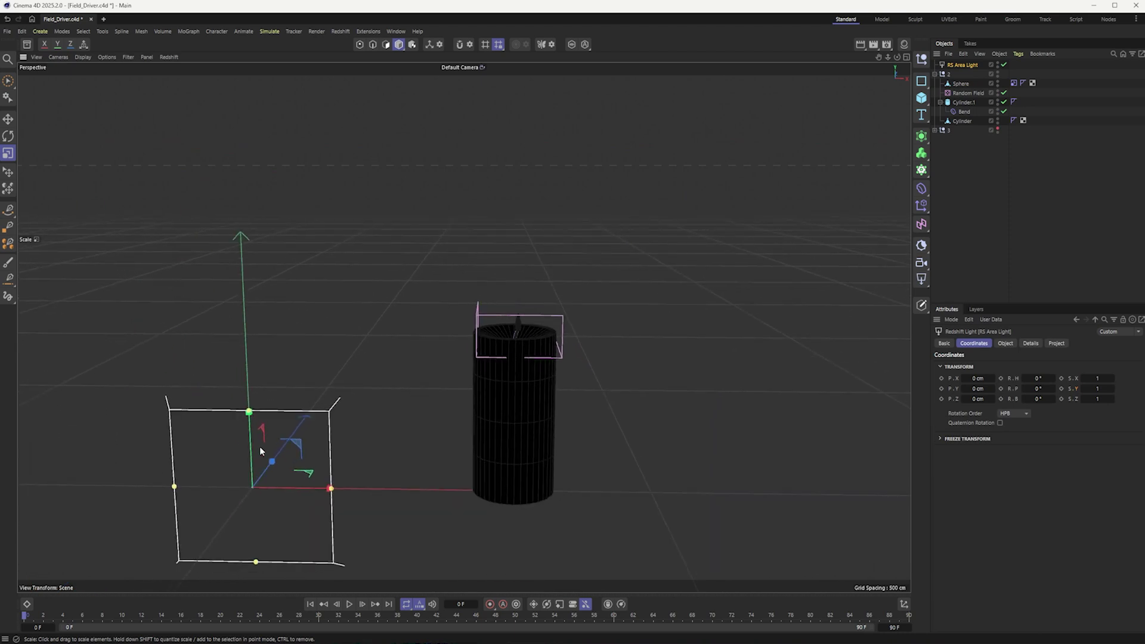
click(1006, 344)
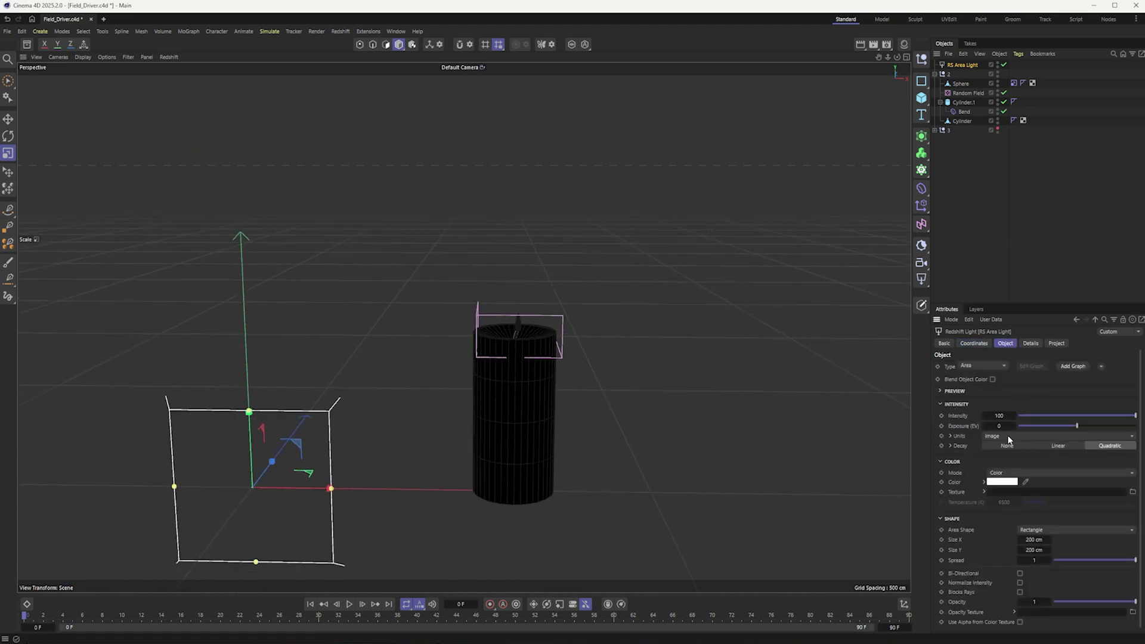
click(1049, 535)
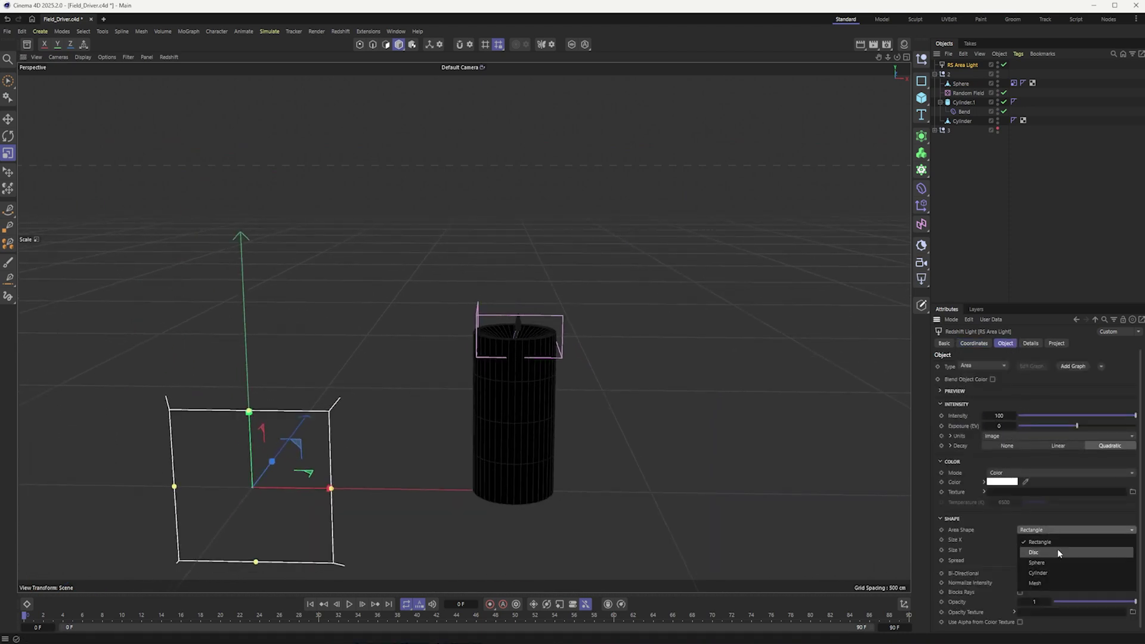
click(1065, 564)
Move the area light over the candle and scale it down to about 33.56 cm across.
drag(298, 442, 464, 337)
key(e)
key(t)
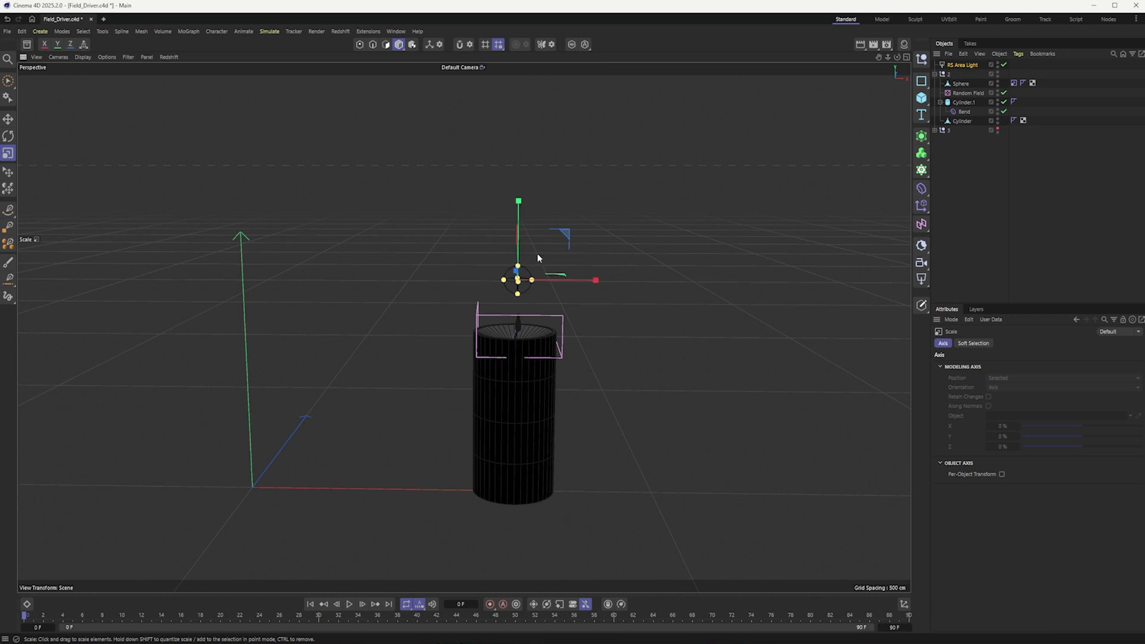
scroll(517, 310, up, 4)
scroll(517, 309, up, 3)
Position the area light directly above the flame and place it inside the candle group 2.
key(e)
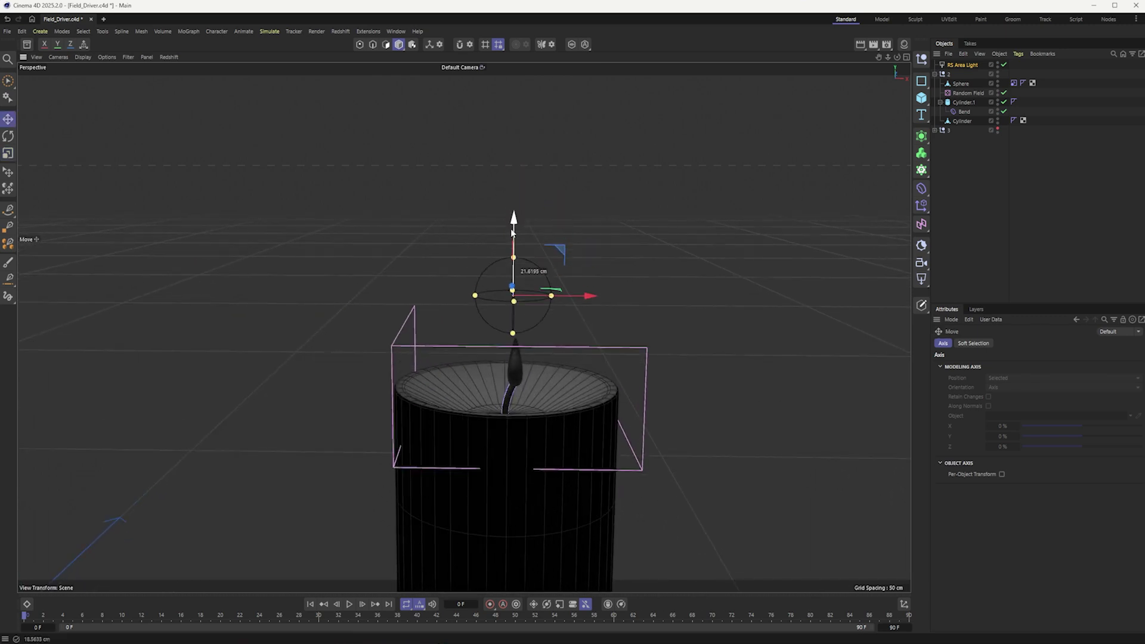
scroll(512, 309, up, 4)
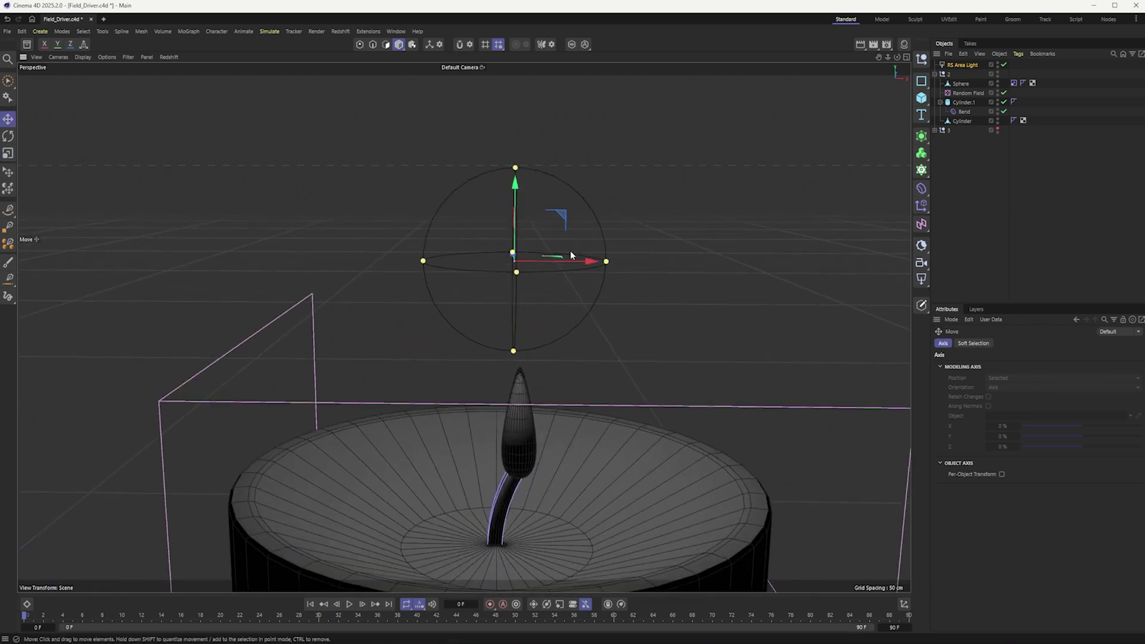
mouse_move(571, 253)
mouse_down()
mouse_move(587, 255)
mouse_move(576, 255)
mouse_up()
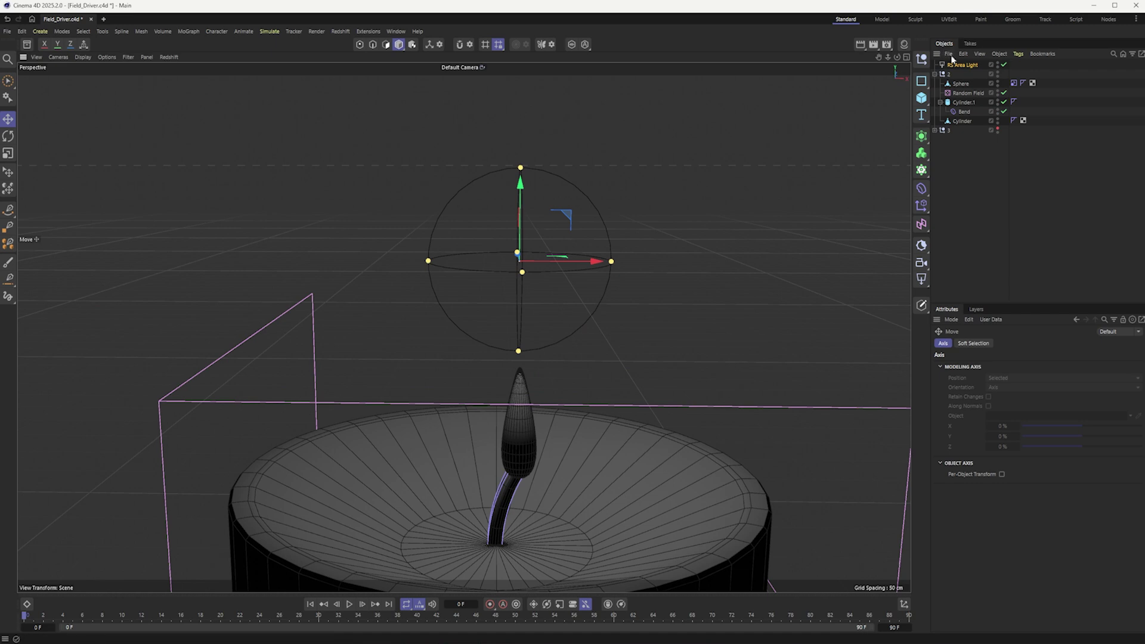
drag(963, 82, 990, 82)
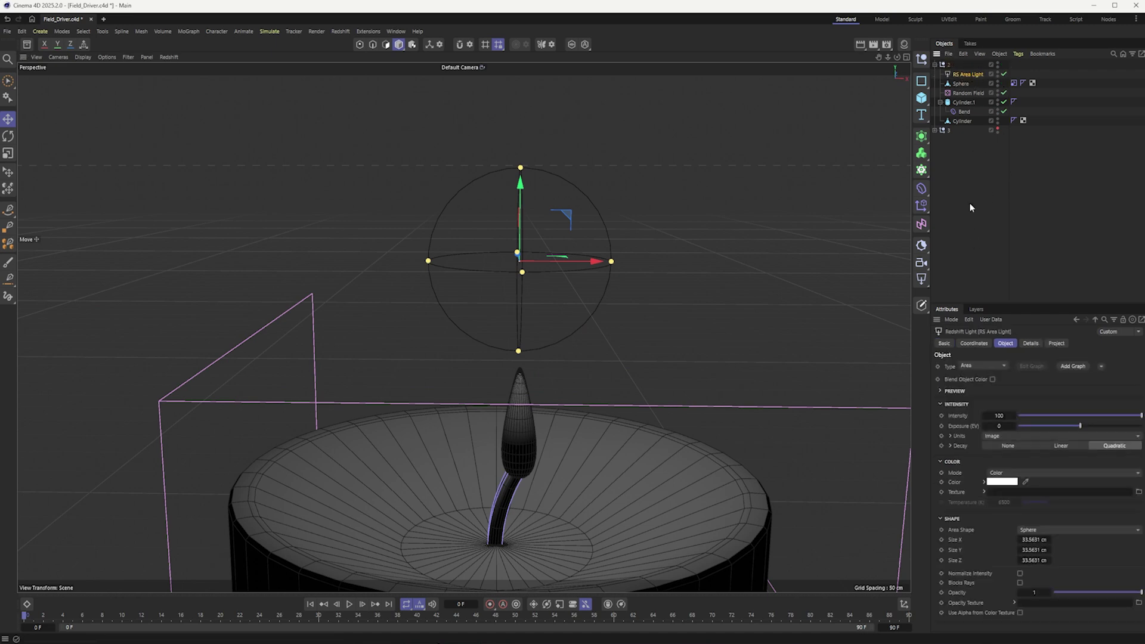
right_click(964, 75)
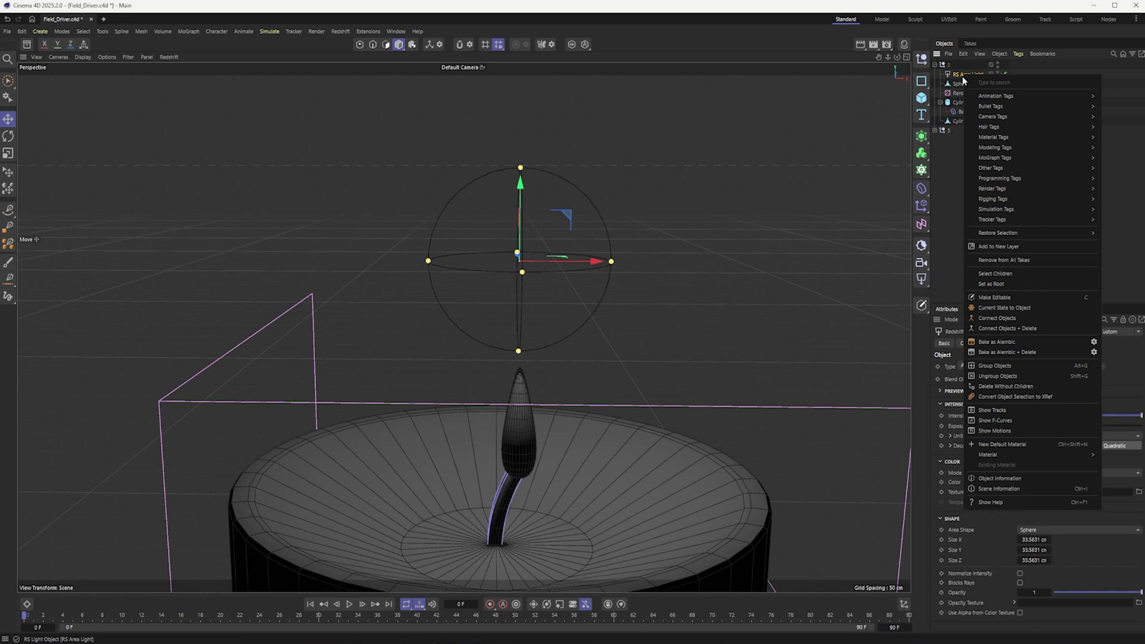
mouse_move(989, 99)
click(949, 74)
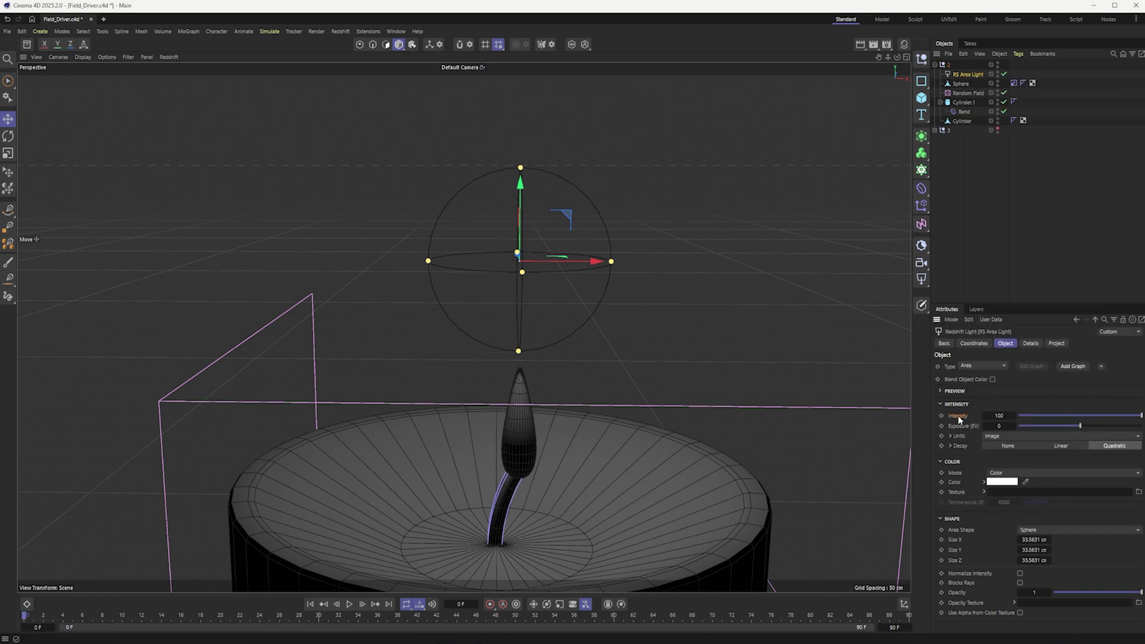
Add a Field Driver to the area light's Intensity and assign the existing Random Field to it.
click(960, 416)
right_click(961, 418)
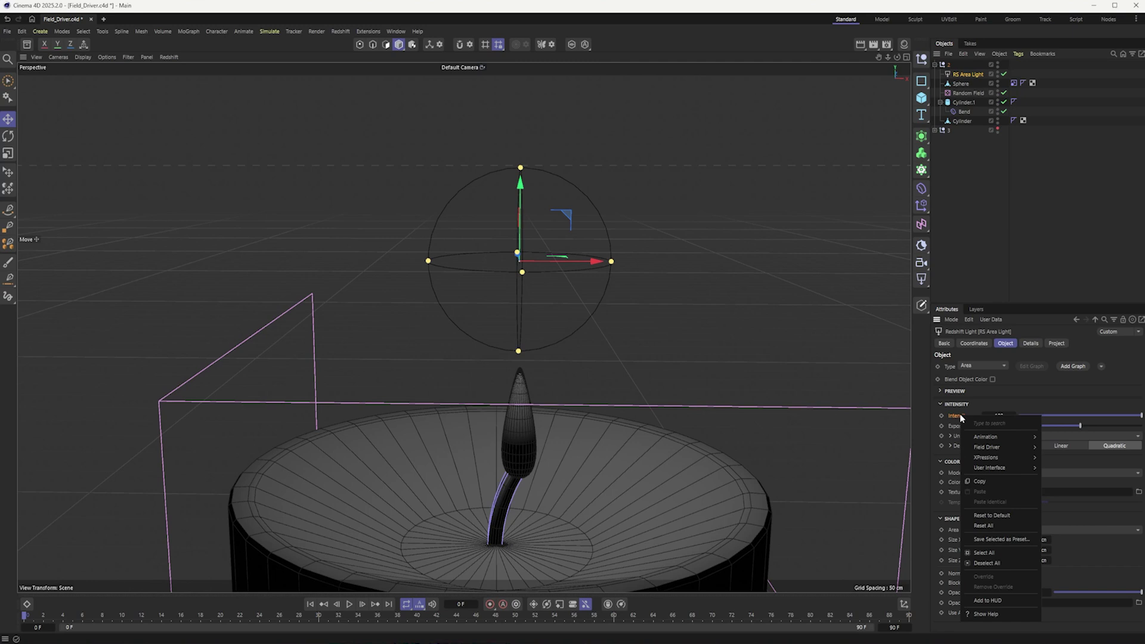
mouse_move(998, 452)
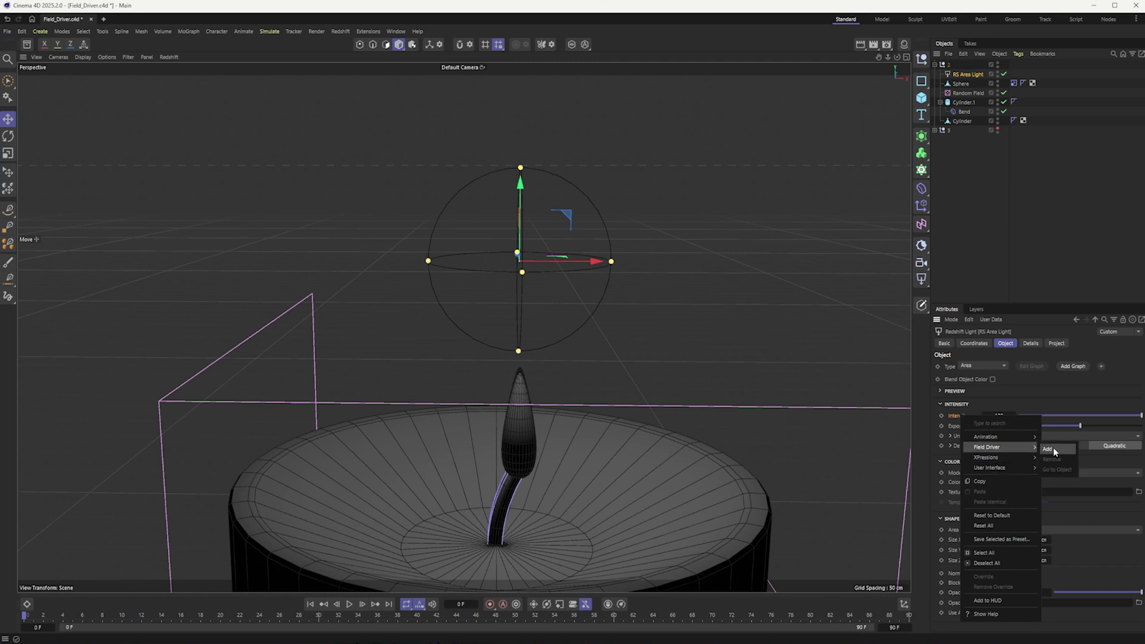
click(1054, 448)
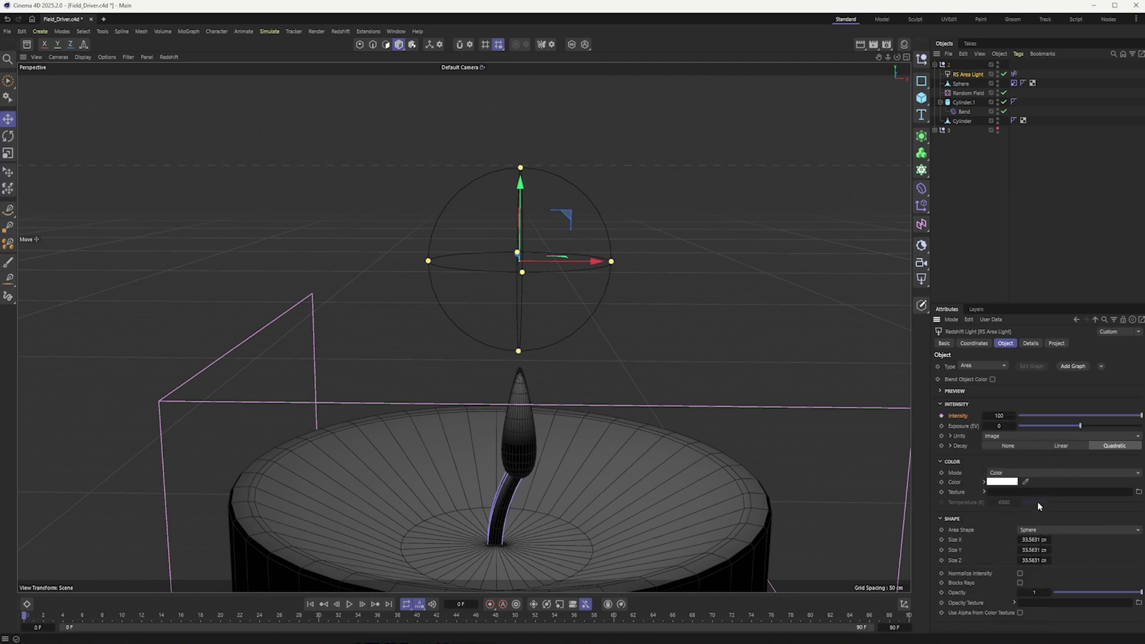
click(1015, 74)
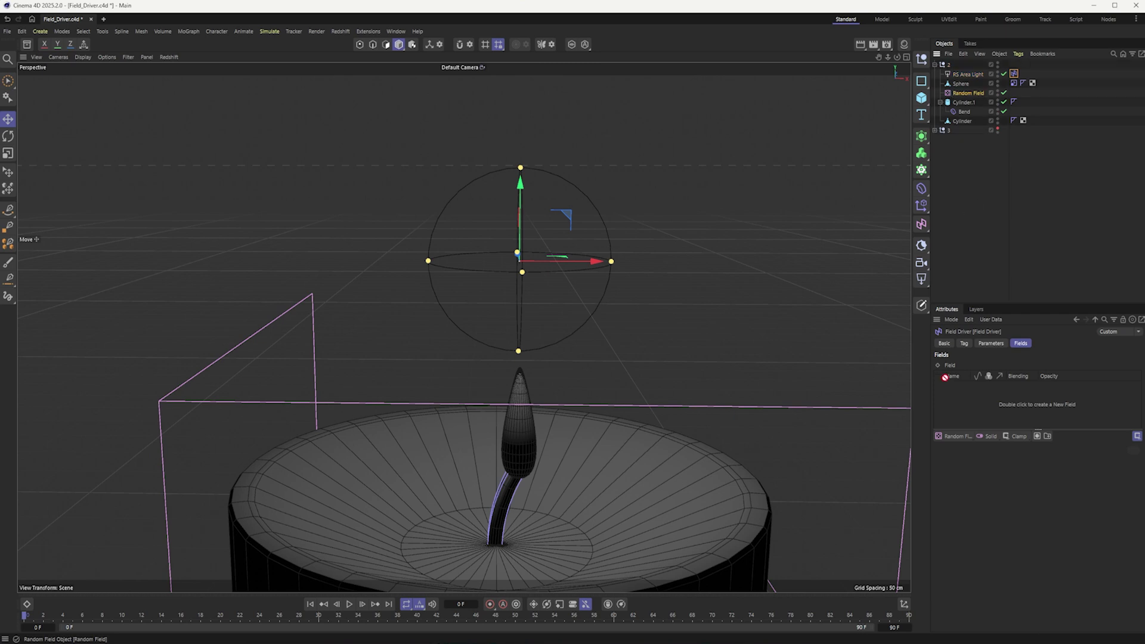
drag(970, 389, 968, 388)
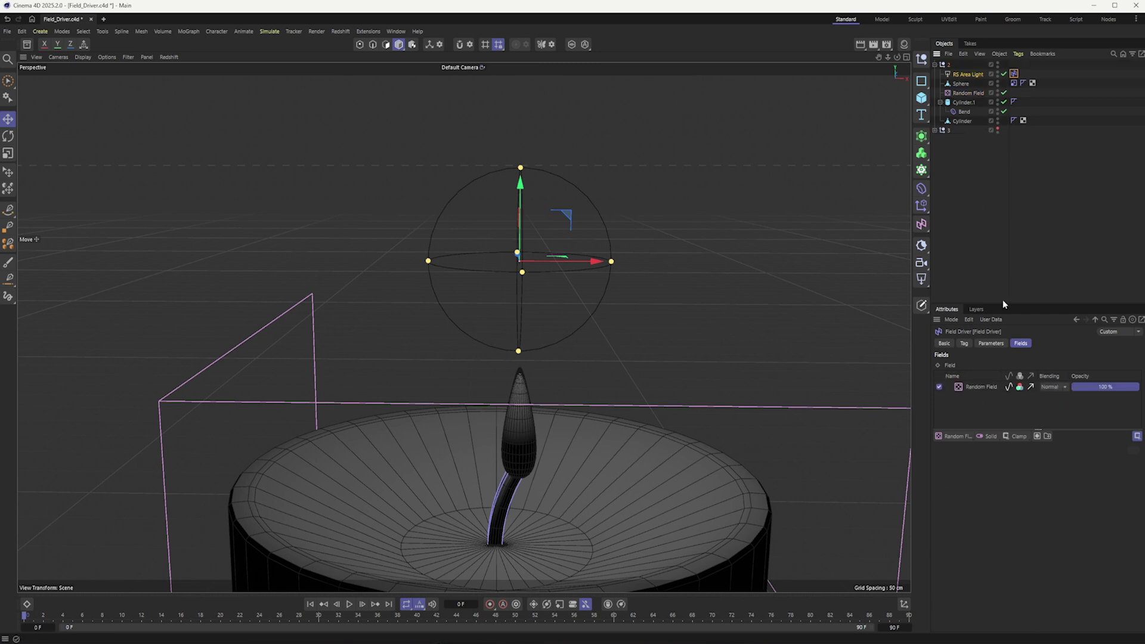
Set the light driver's maximum Intensity to 1000 and play the animation to check the light's flicker.
click(991, 343)
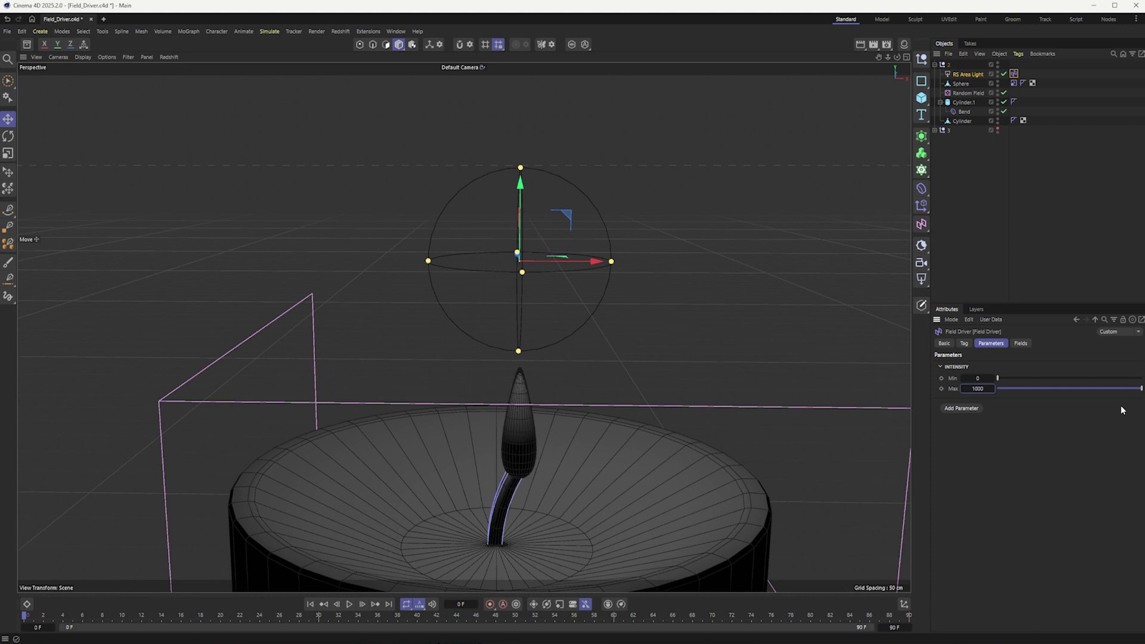
click(960, 74)
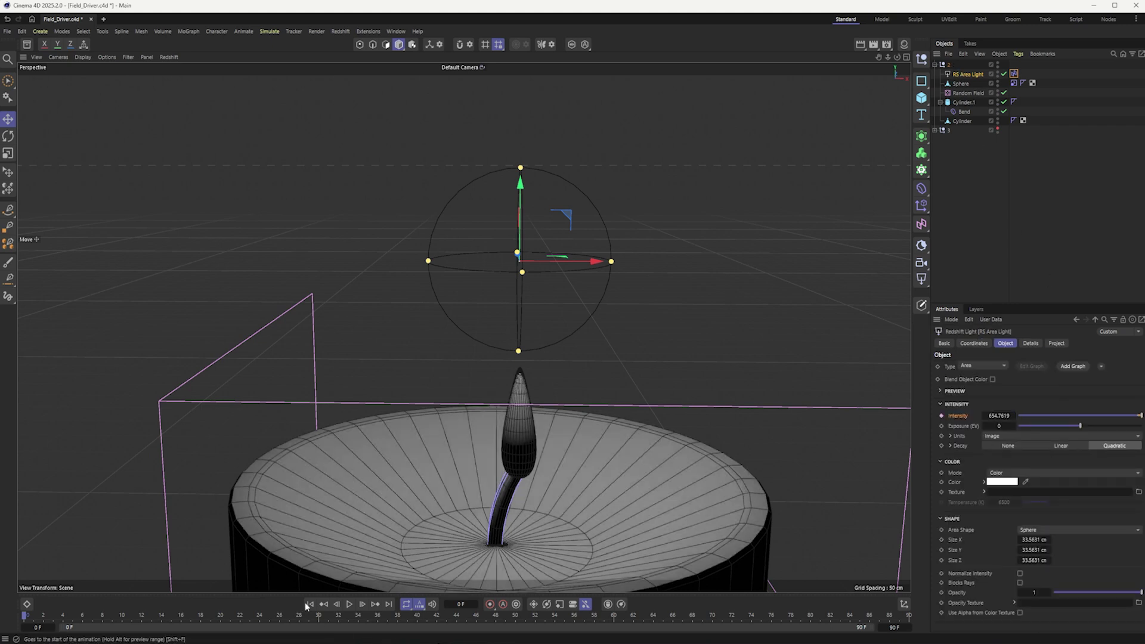
click(350, 604)
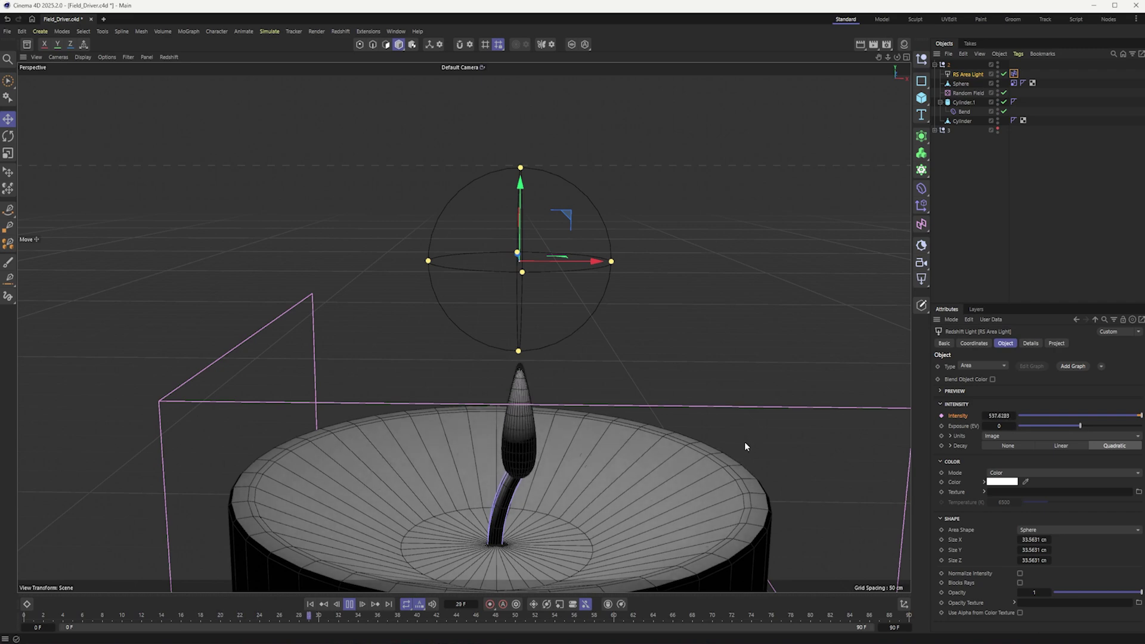
scroll(599, 428, down, 5)
scroll(601, 428, up, 4)
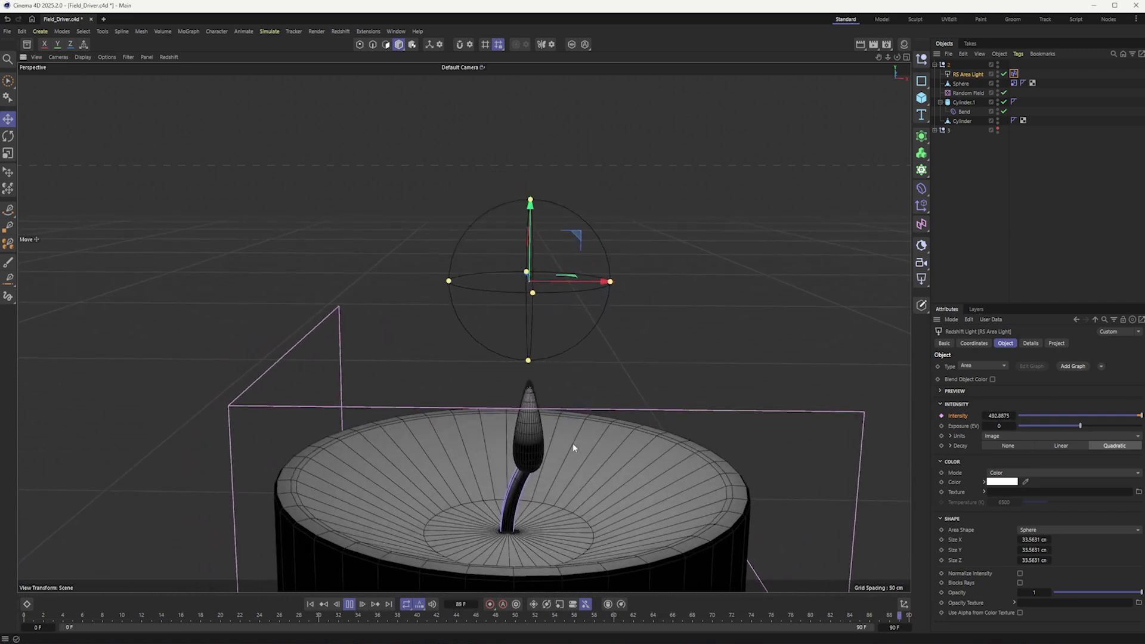
mouse_move(572, 445)
alt+mouse_down()
mouse_move(564, 437)
mouse_move(573, 436)
alt+mouse_up()
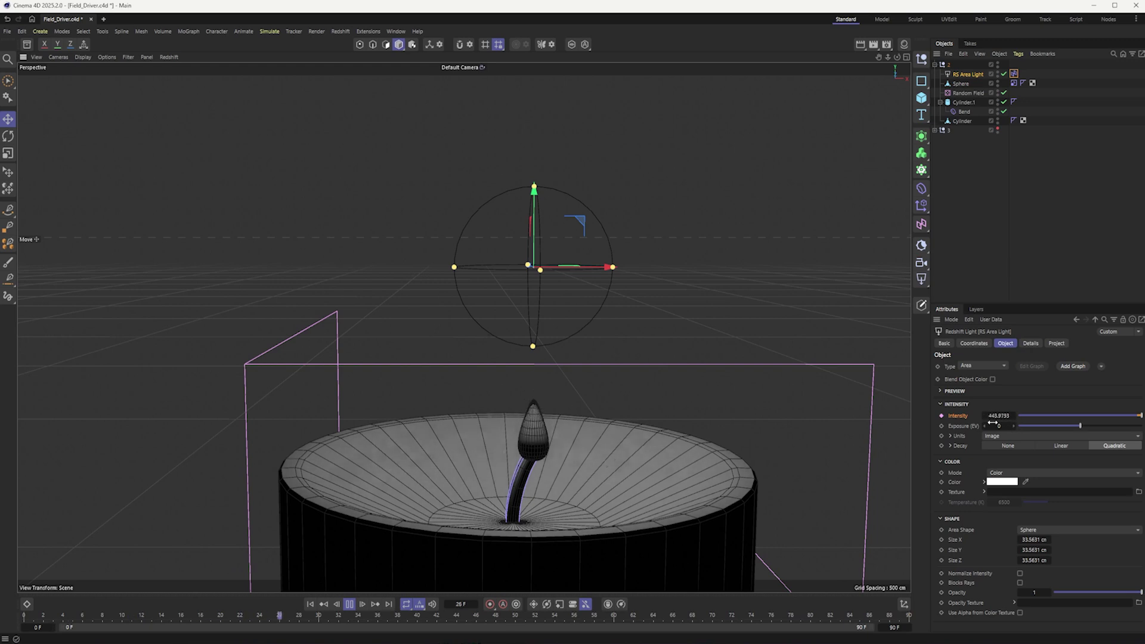
Scale the Random Field down around the flame and set its noise Scale to about 4 %.
click(963, 93)
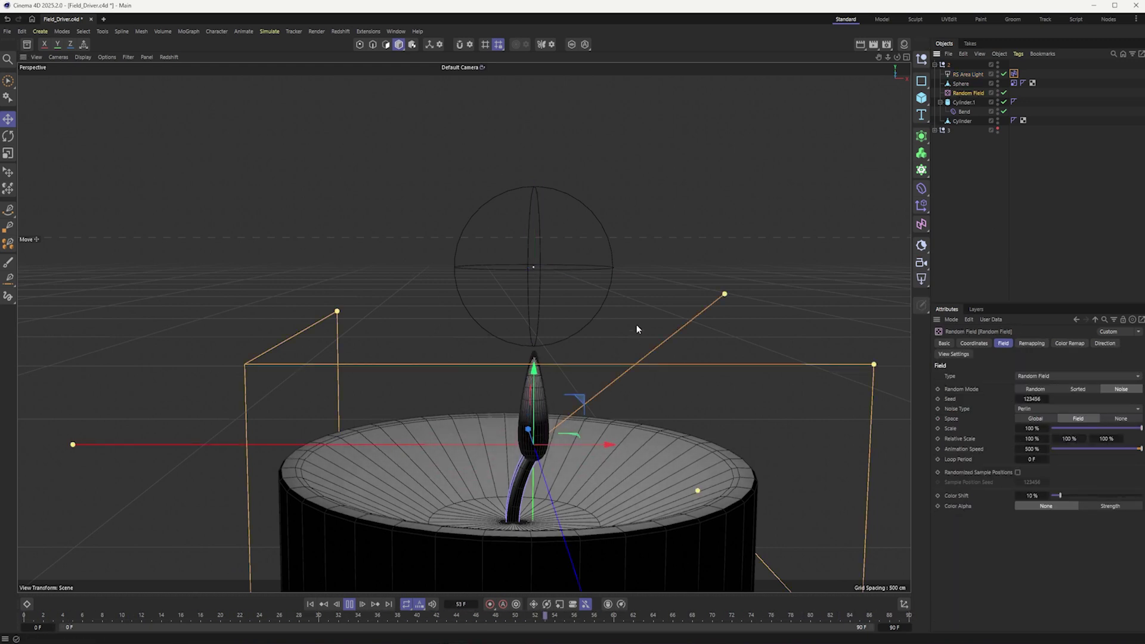
key(t)
drag(635, 306, 389, 389)
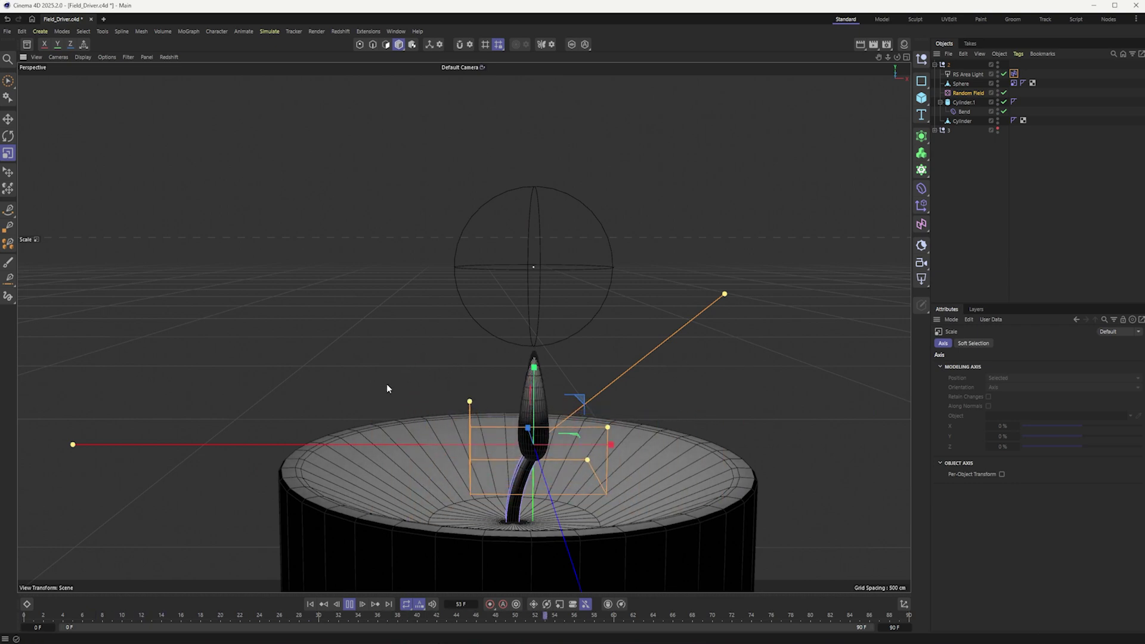
click(967, 93)
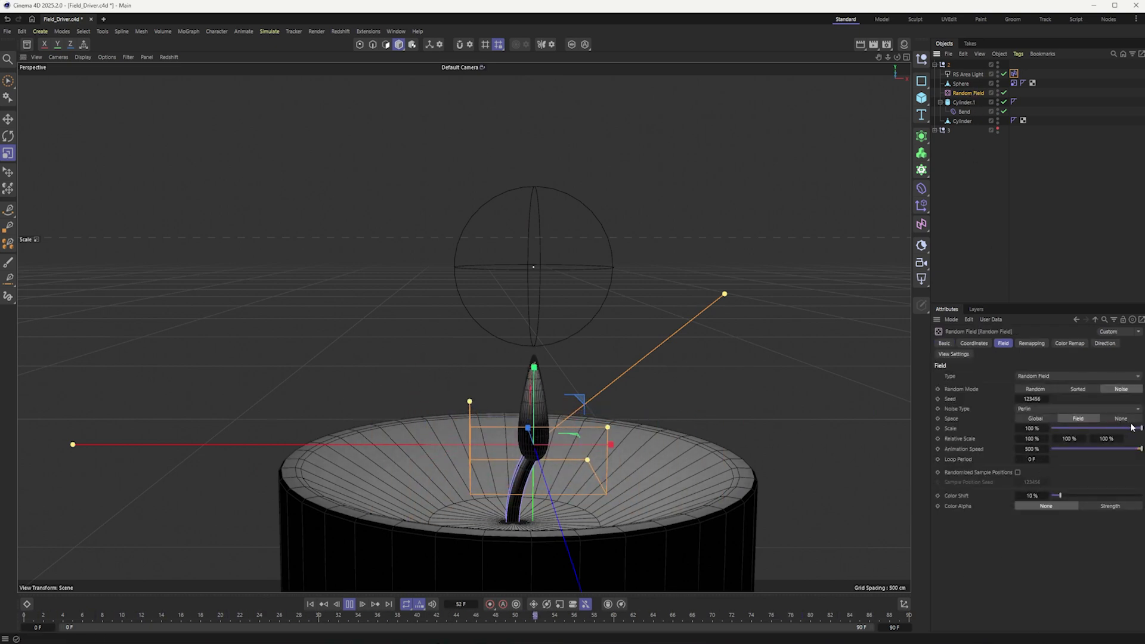
drag(1121, 428, 1057, 428)
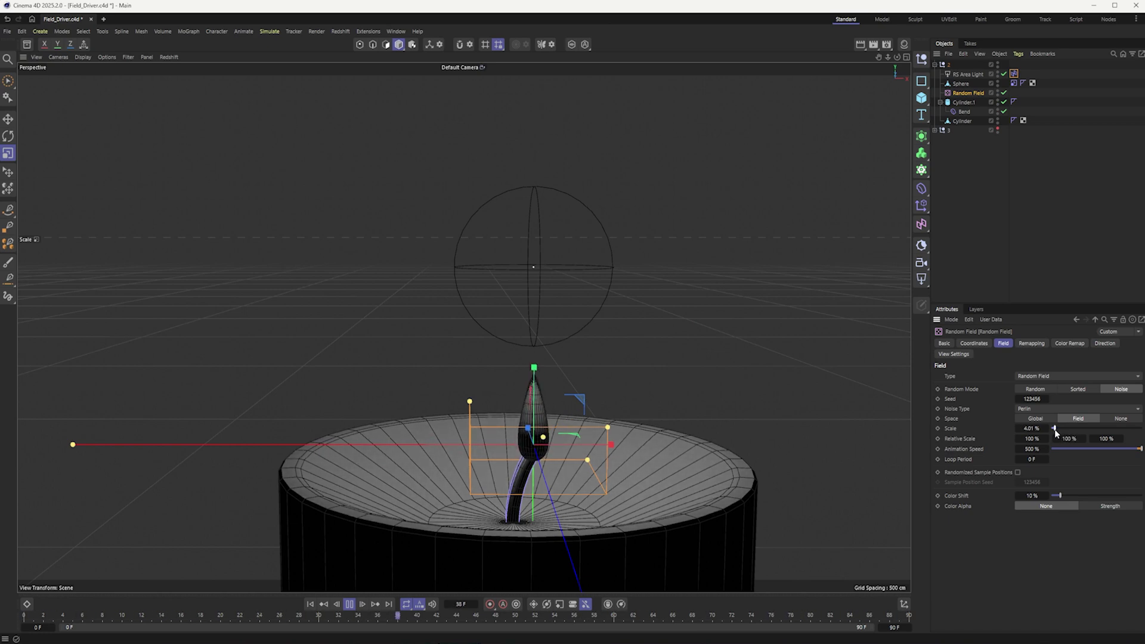
Set the Random Field's Animation Speed to 1000 %, stop playback and return to frame 0.
click(1032, 449)
text(1000)
key(Return)
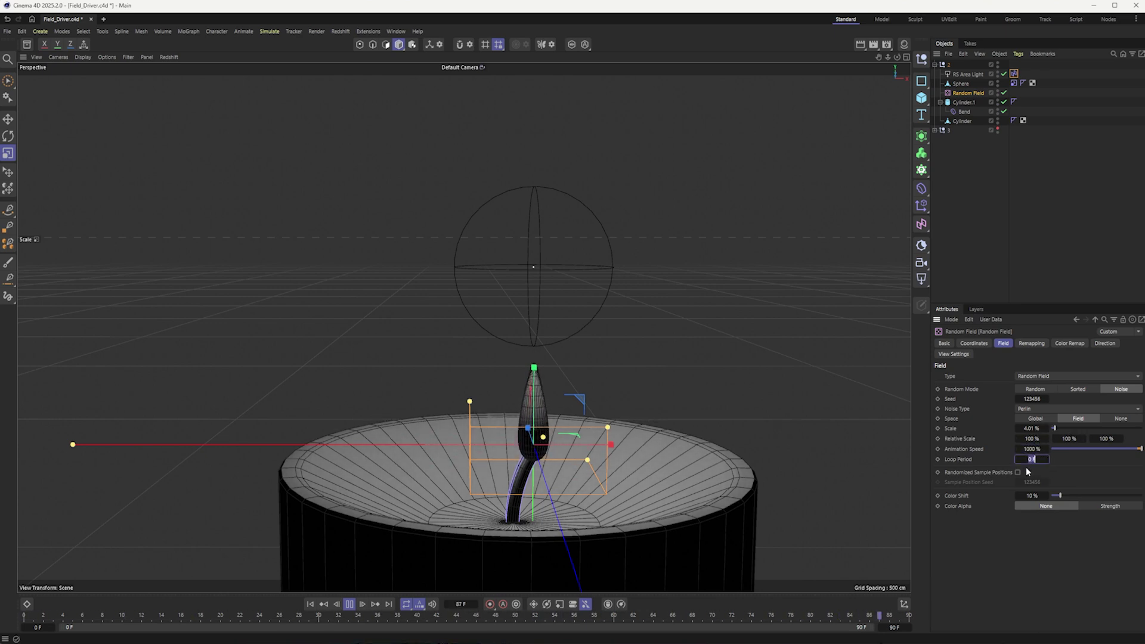
click(1017, 462)
click(953, 428)
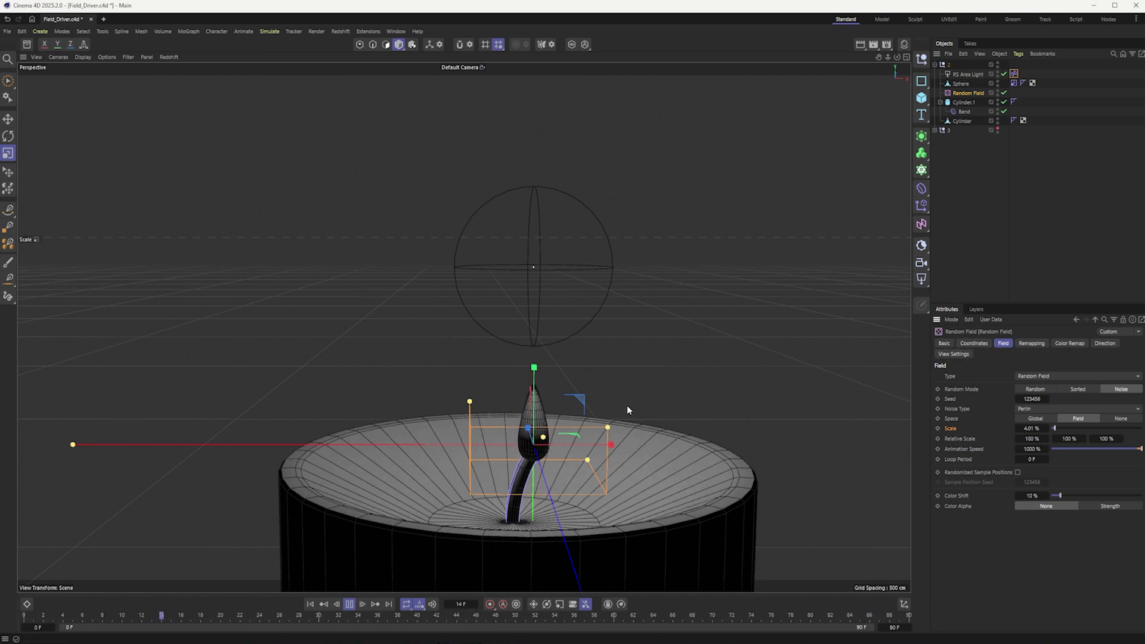
click(349, 605)
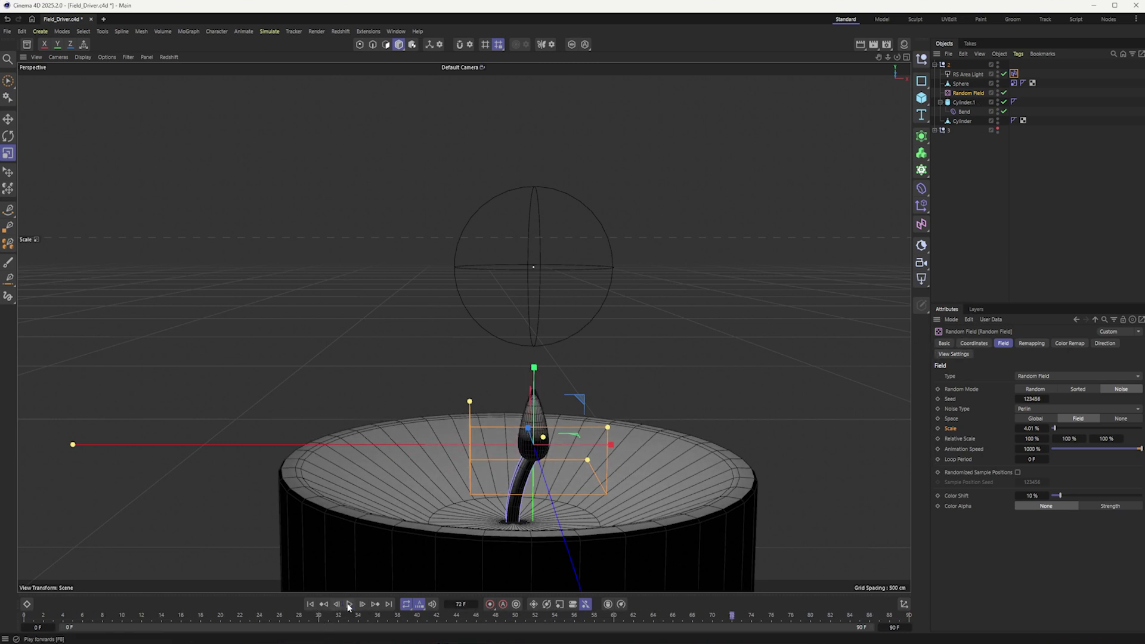
click(310, 604)
Show group 3 with the grid of columns, hide candle group 2 and collapse its hierarchy.
scroll(539, 365, down, 6)
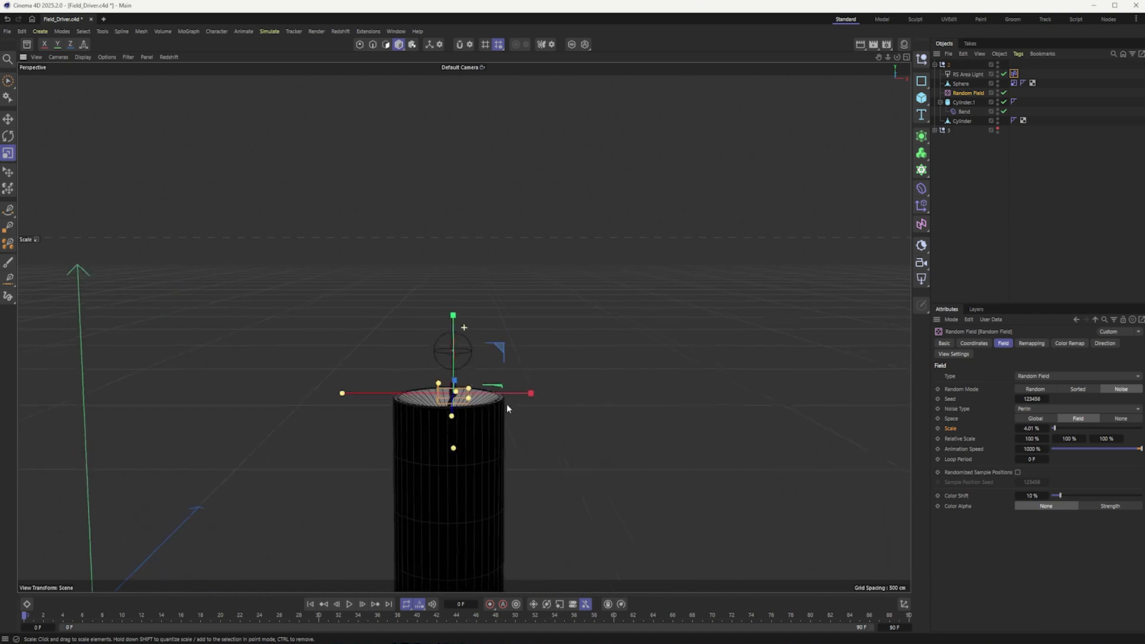
alt+middle_drag(507, 406, 496, 408)
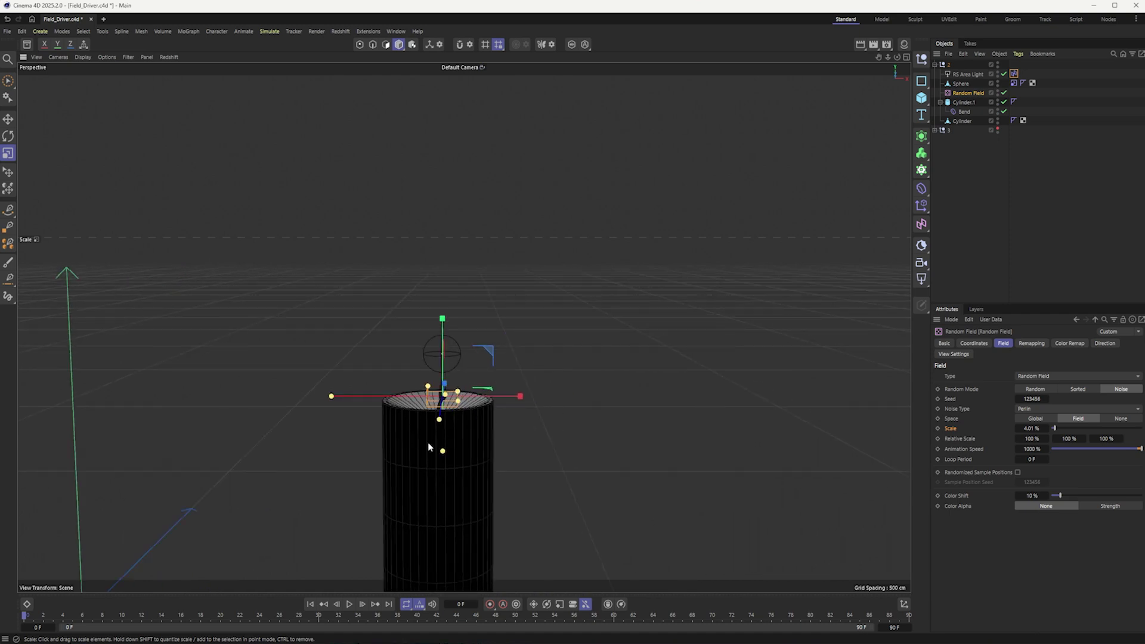
alt+right_drag(521, 484, 449, 496)
alt+middle_drag(544, 471, 464, 417)
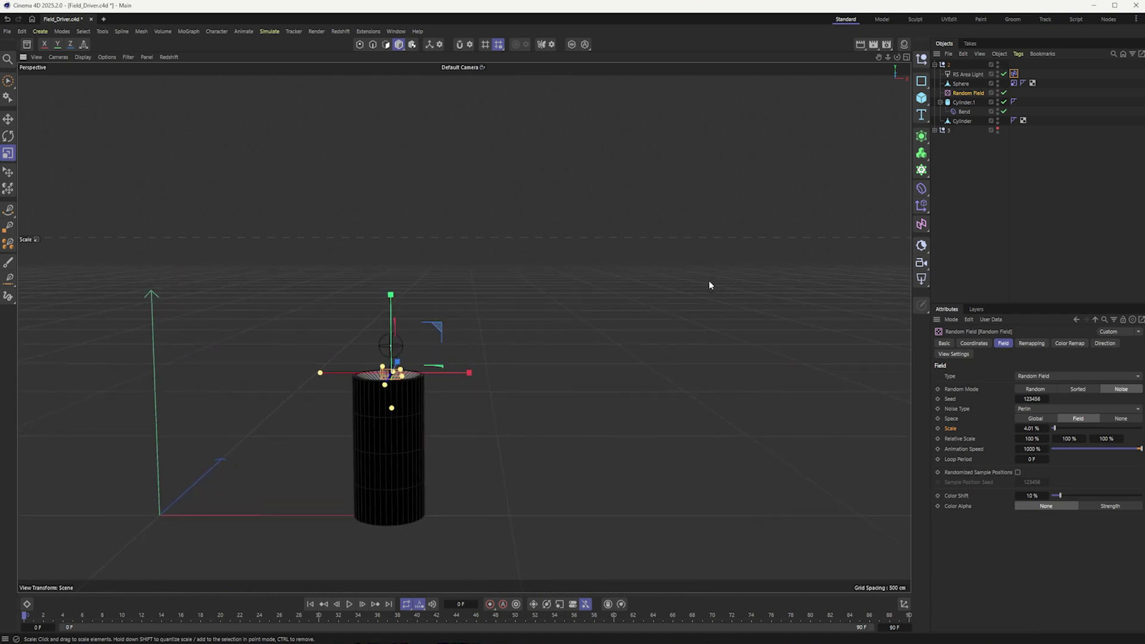
click(997, 129)
alt+middle_drag(721, 432, 575, 424)
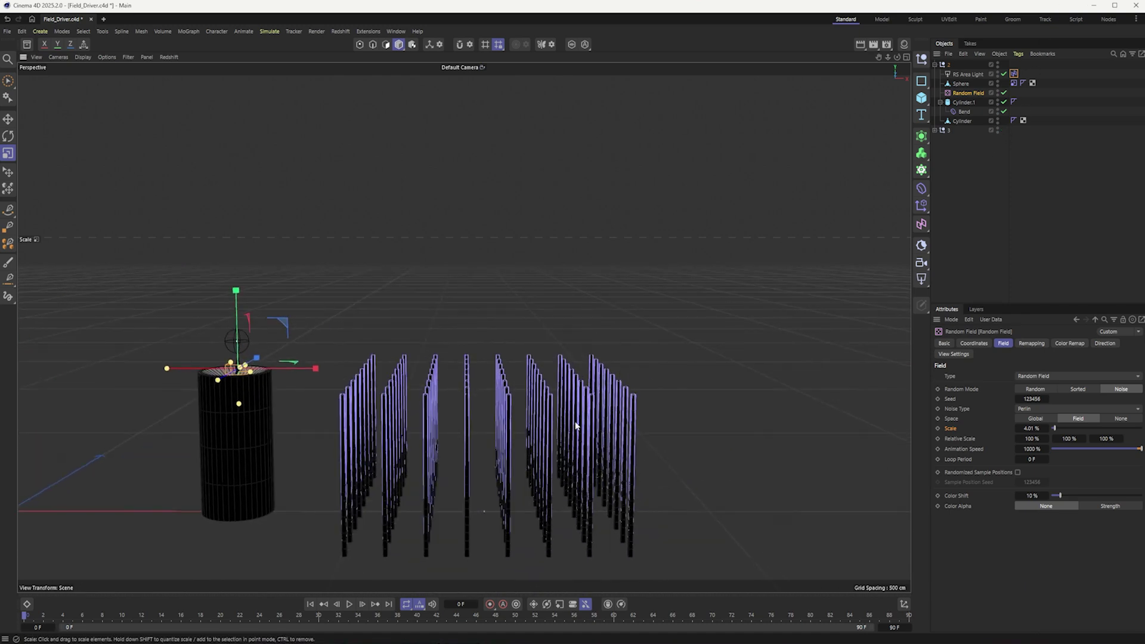
click(997, 64)
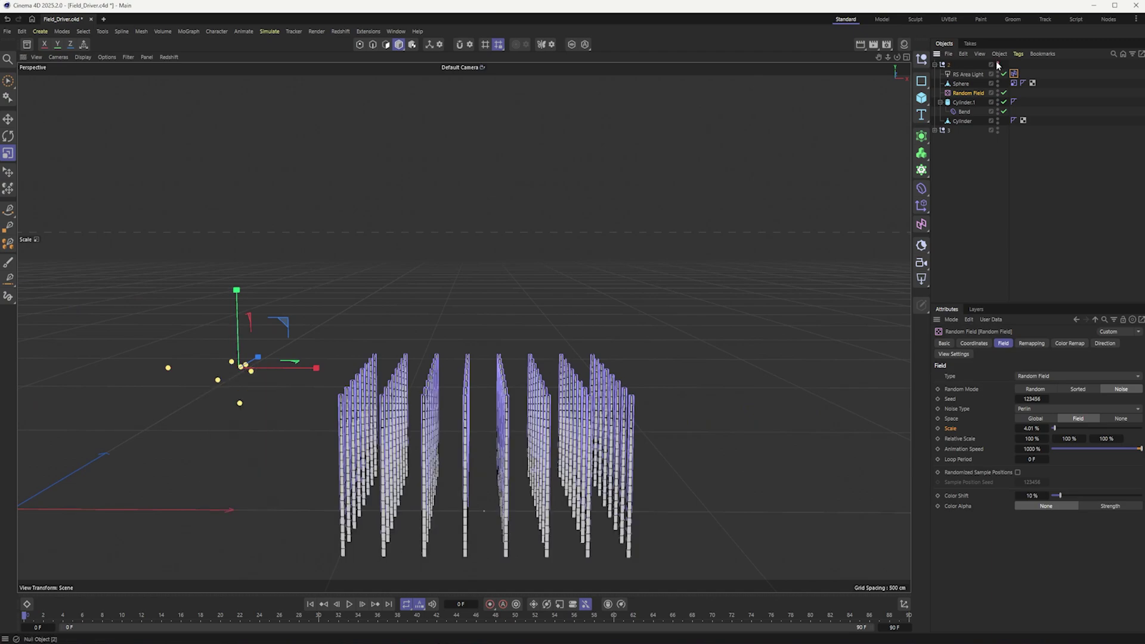
scroll(478, 486, up, 5)
alt+drag(479, 447, 496, 468)
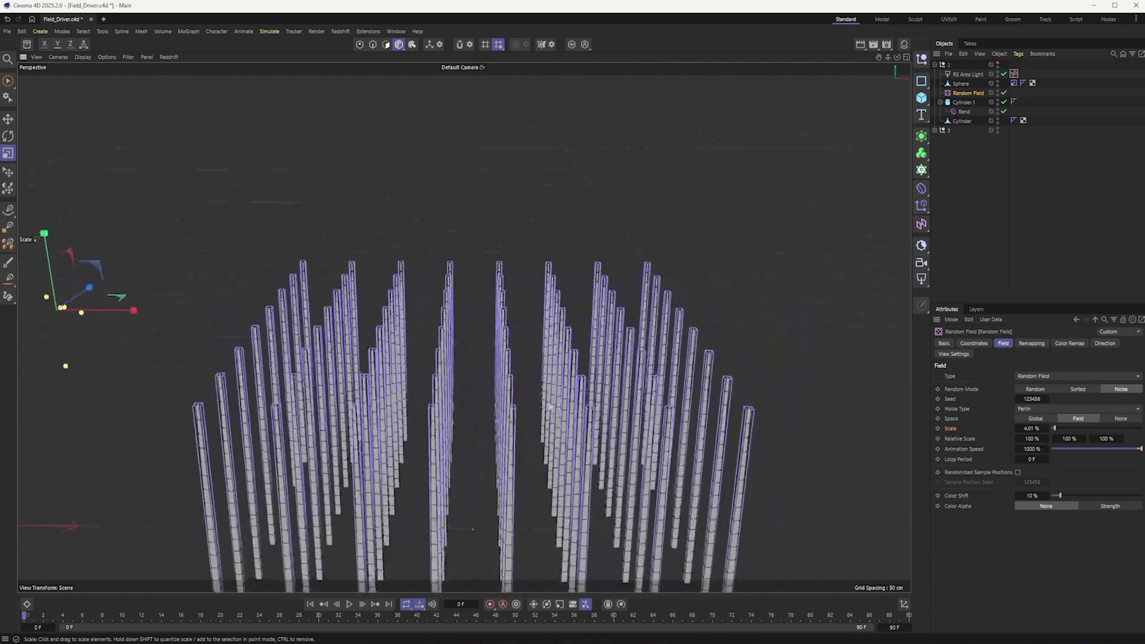
scroll(498, 468, down, 3)
click(936, 64)
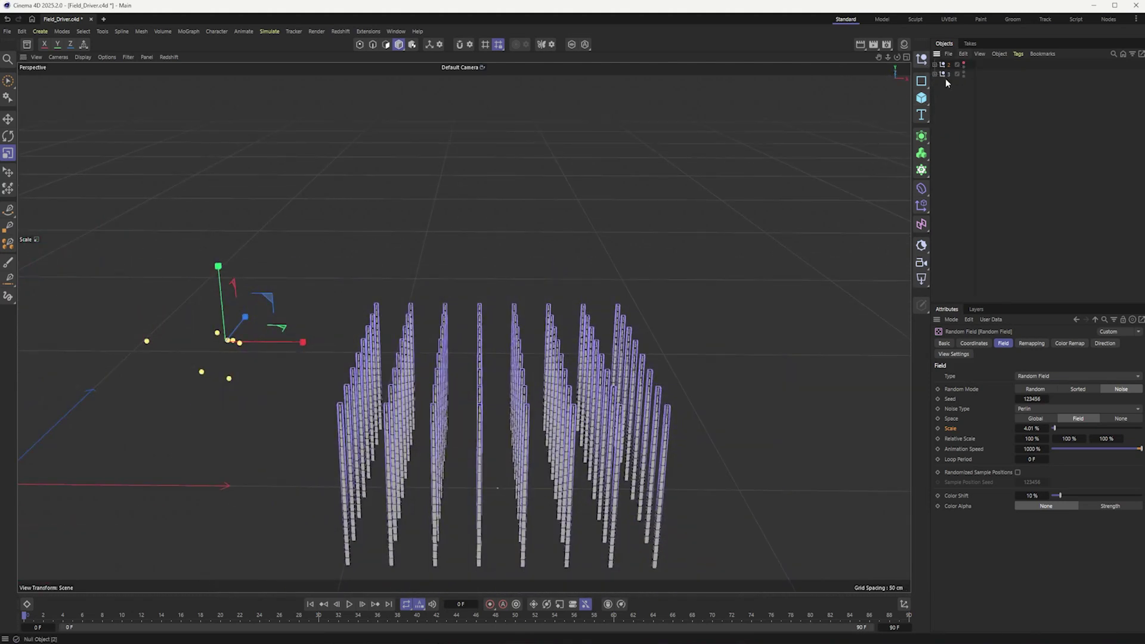
Expand group 3 and examine the Cloner's Cube with its Taper and Bend deformers, testing the Bend Strength.
alt+drag(652, 281, 643, 279)
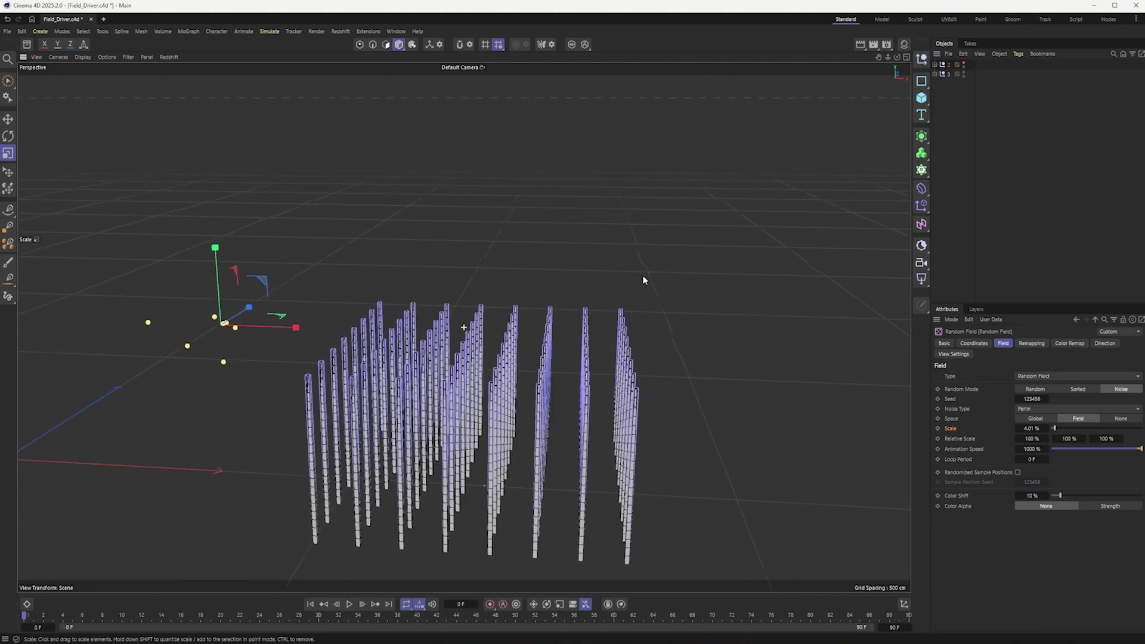
click(935, 74)
click(941, 84)
click(964, 94)
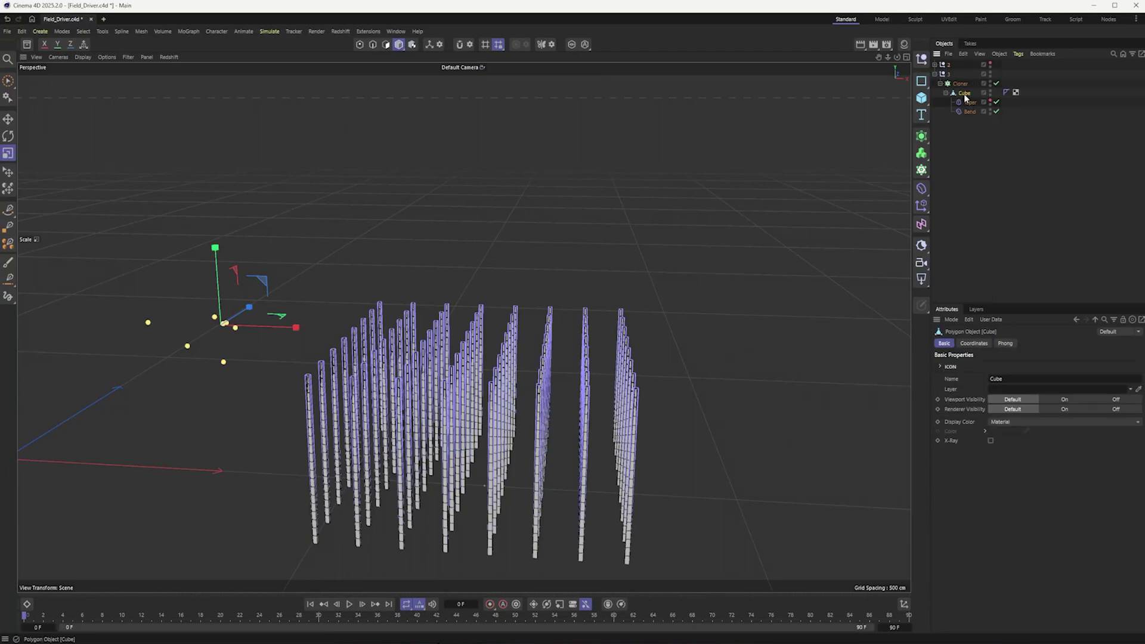
click(968, 103)
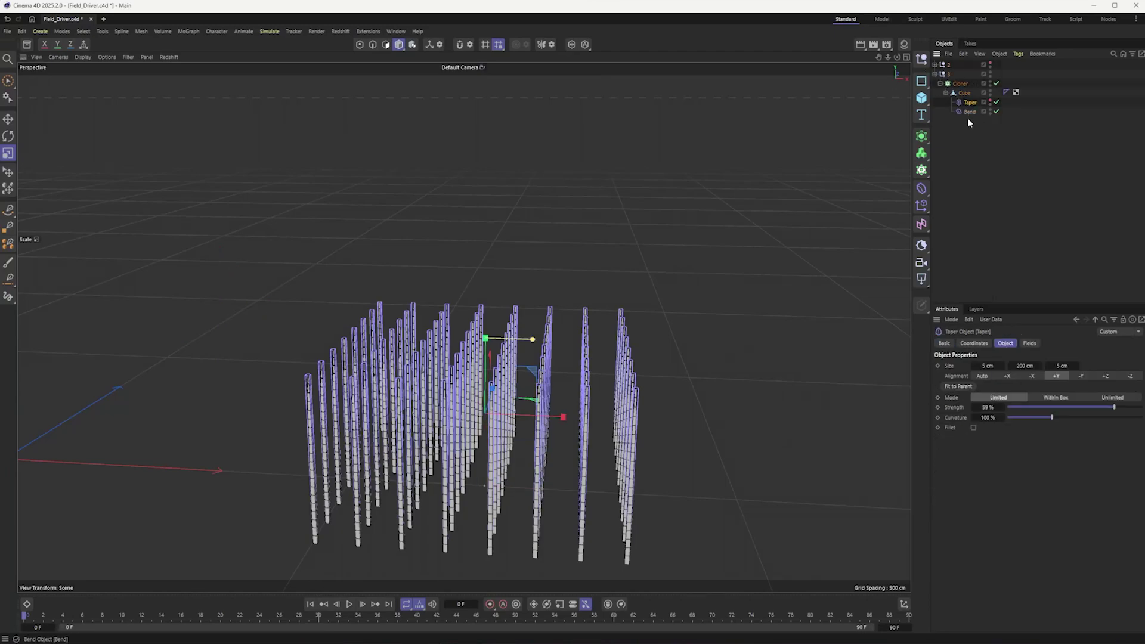
scroll(555, 421, up, 5)
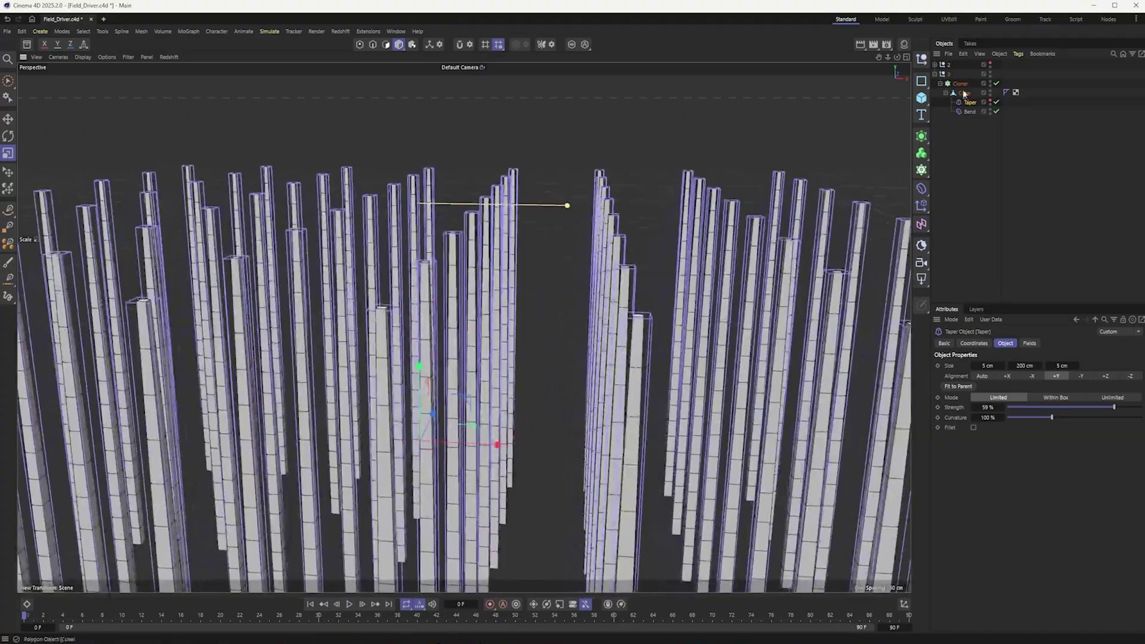
click(967, 112)
mouse_move(1080, 404)
mouse_down()
mouse_move(1096, 404)
mouse_move(1066, 409)
mouse_move(1092, 407)
mouse_move(1079, 412)
mouse_up()
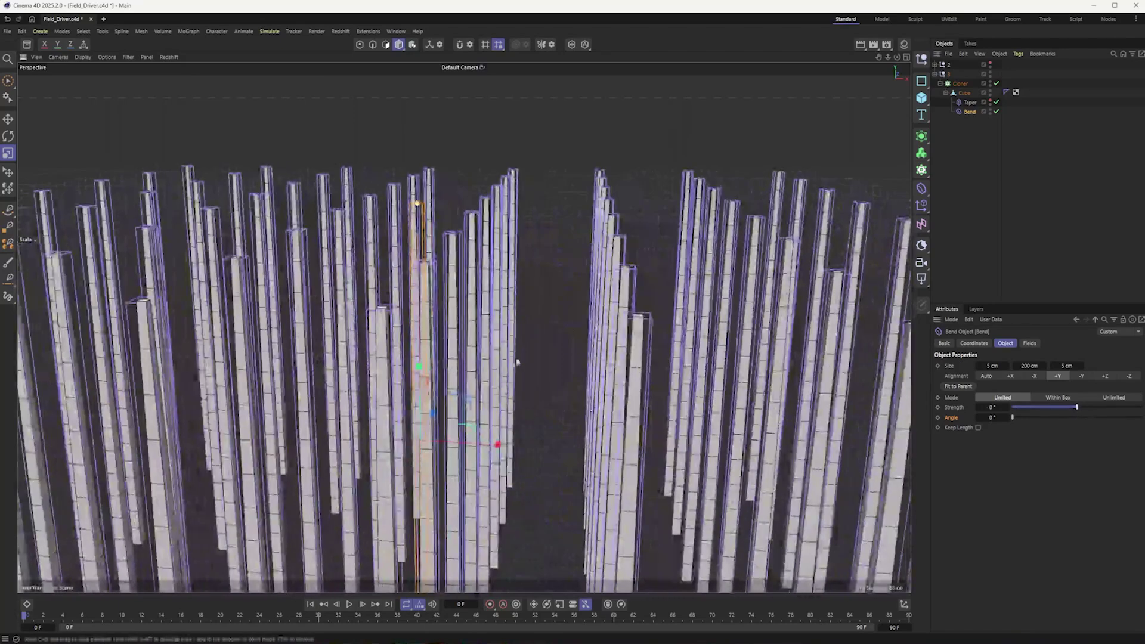
scroll(544, 335, down, 5)
alt+drag(545, 335, 489, 340)
Make the Cloner in group 3 editable so that its clones become separate cubes.
click(955, 84)
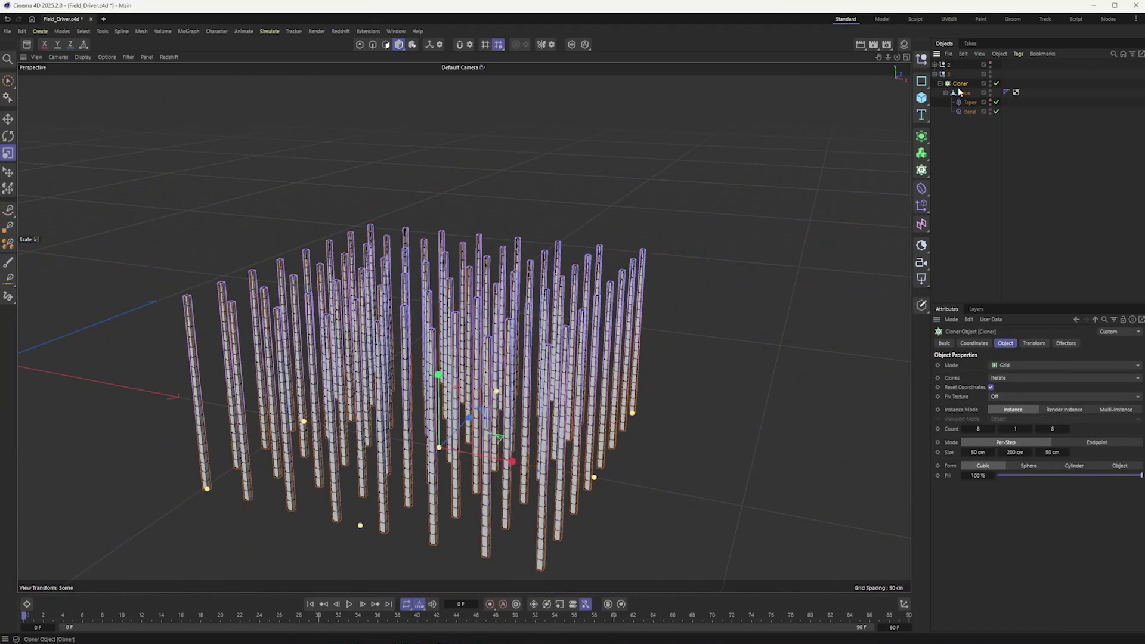
right_click(959, 86)
click(1027, 302)
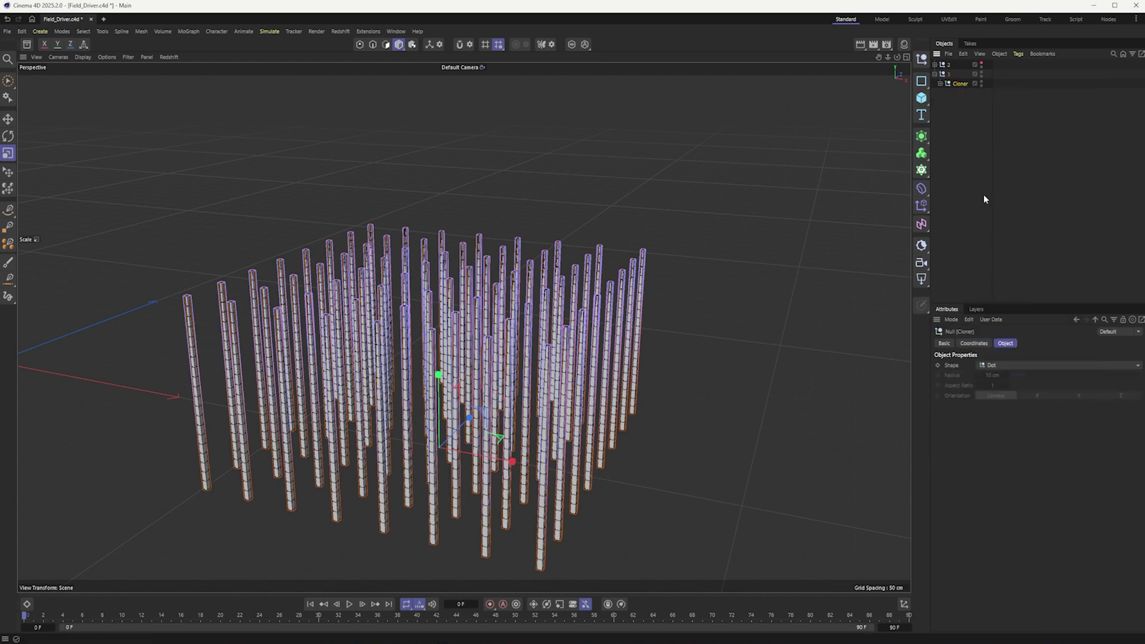
Expand the Cloner null and collapse its cubes one by one, from Cube 0 down to Cube 18.
click(942, 84)
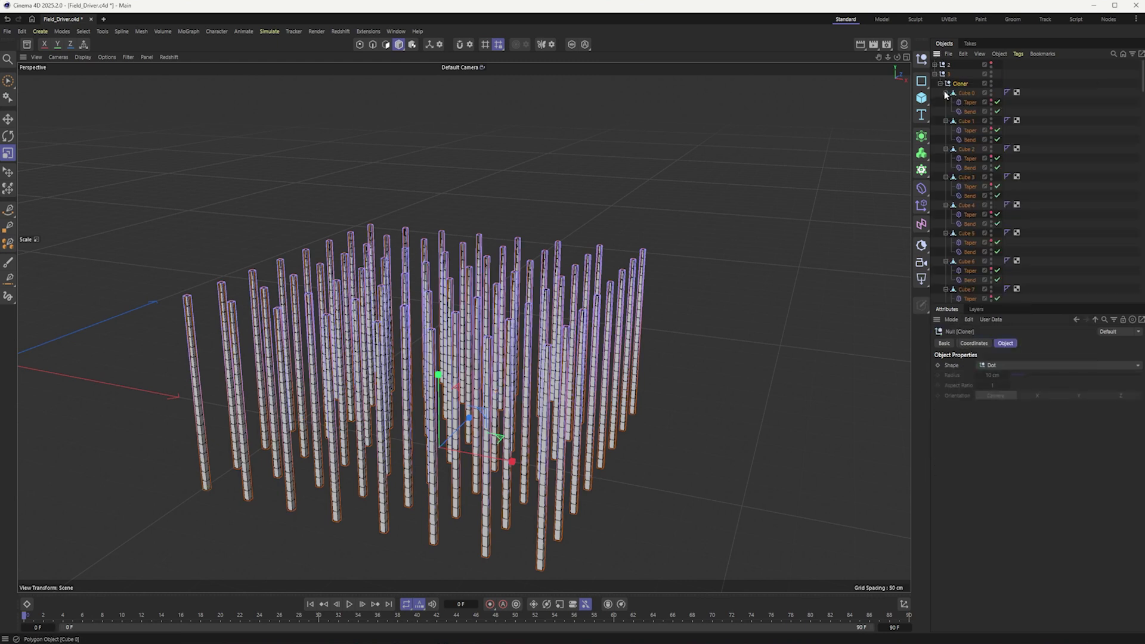
click(946, 93)
click(946, 103)
click(946, 111)
click(946, 121)
click(946, 130)
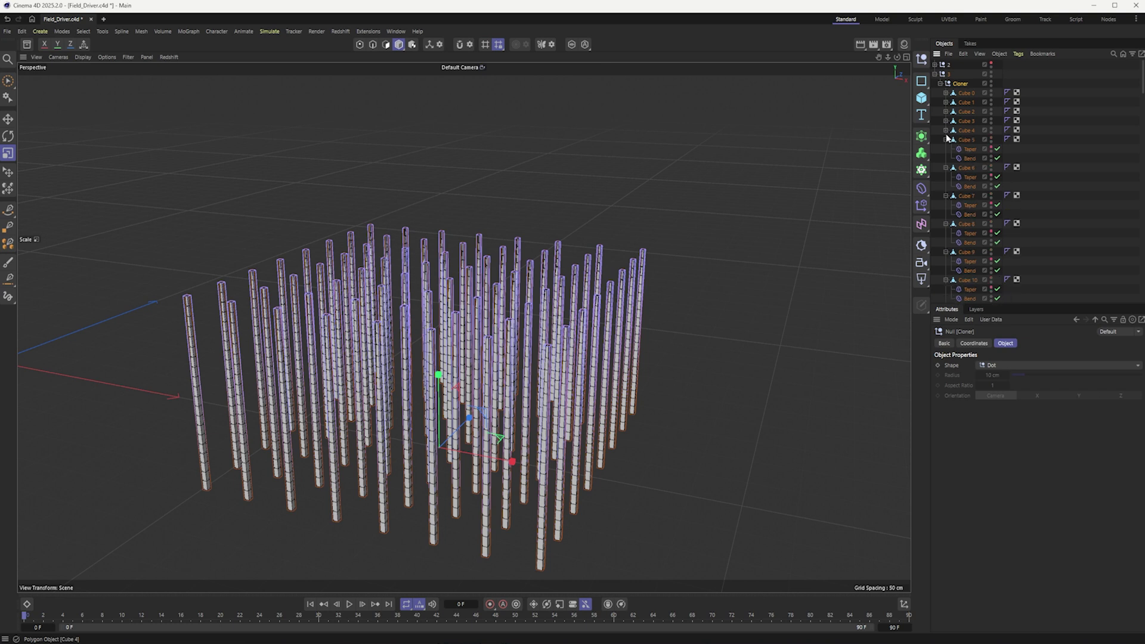
click(946, 140)
click(946, 149)
click(946, 159)
click(945, 168)
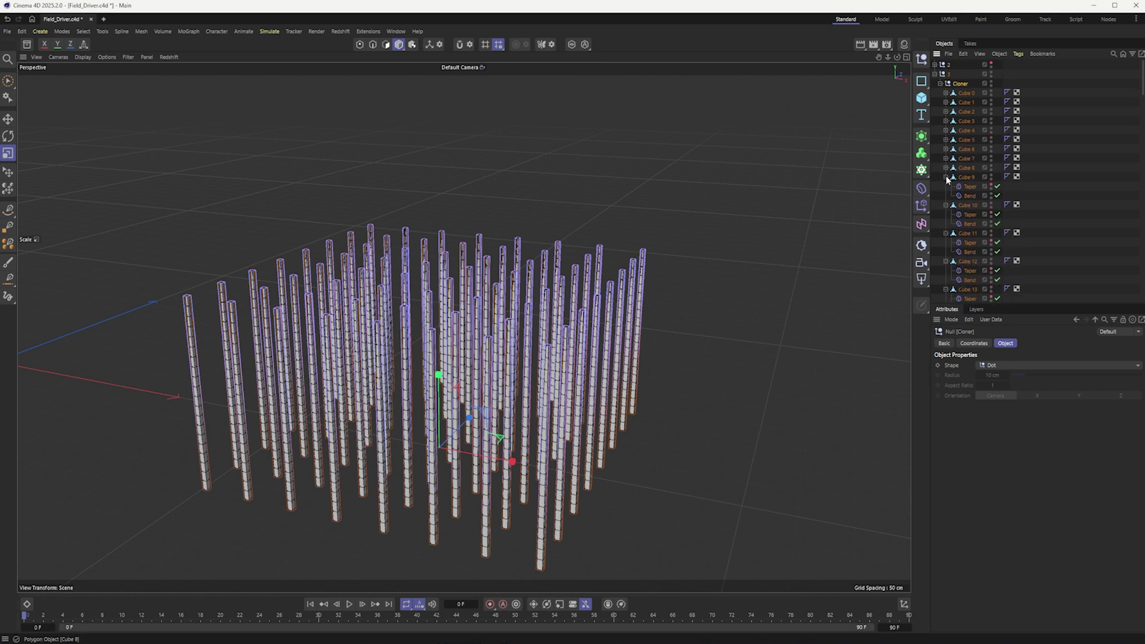
click(946, 177)
click(945, 186)
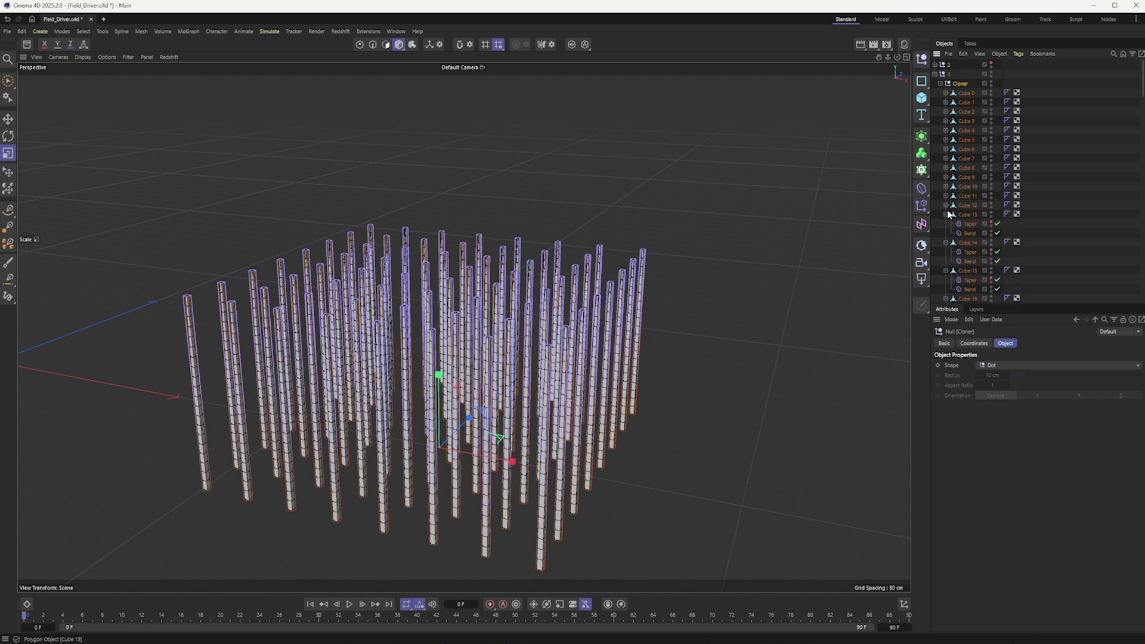
click(946, 214)
click(945, 224)
scroll(940, 230, down, 3)
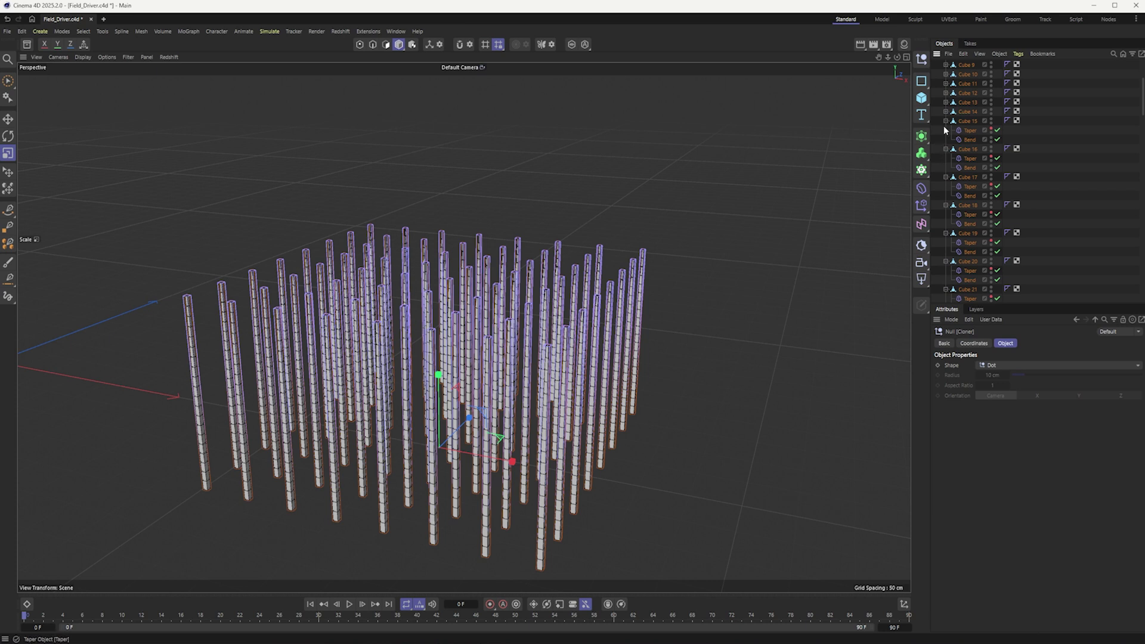
click(945, 121)
click(945, 130)
click(945, 139)
click(946, 148)
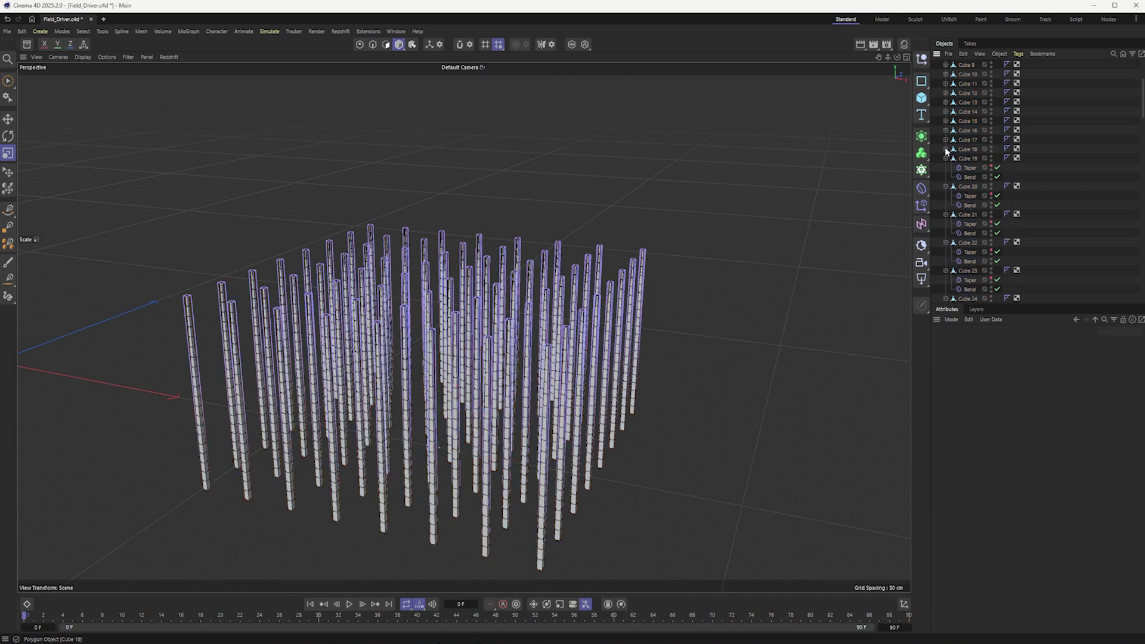
Collapse more of the Cloner's cubes individually, working upward from Cube 63, and return to the start of the list.
scroll(961, 215, down, 15)
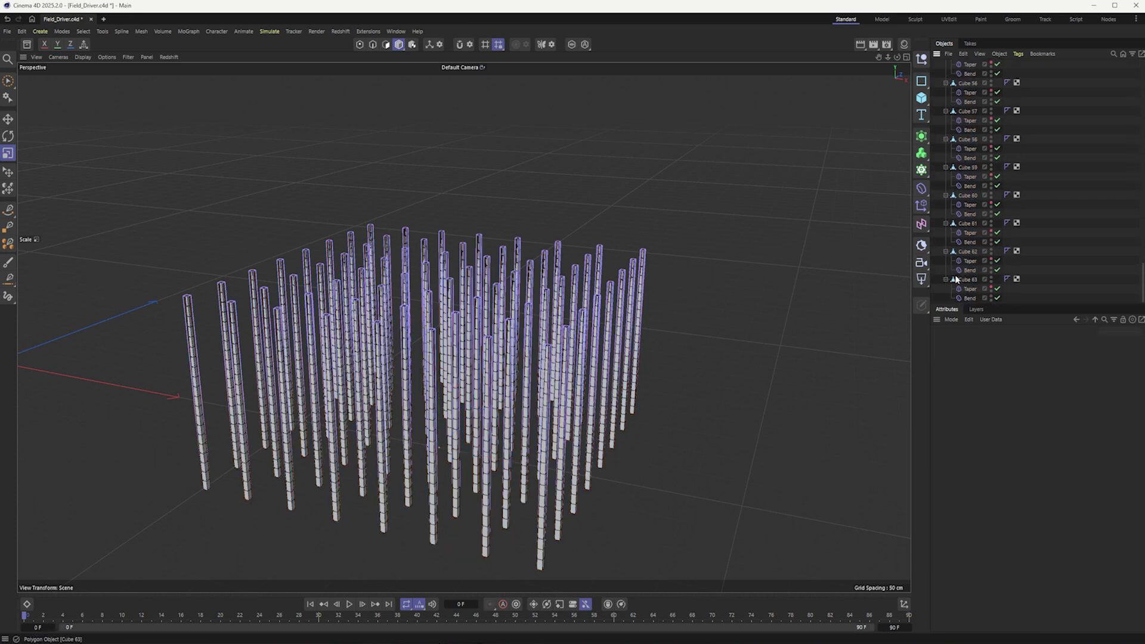
click(945, 279)
click(945, 270)
click(945, 261)
click(946, 251)
click(945, 242)
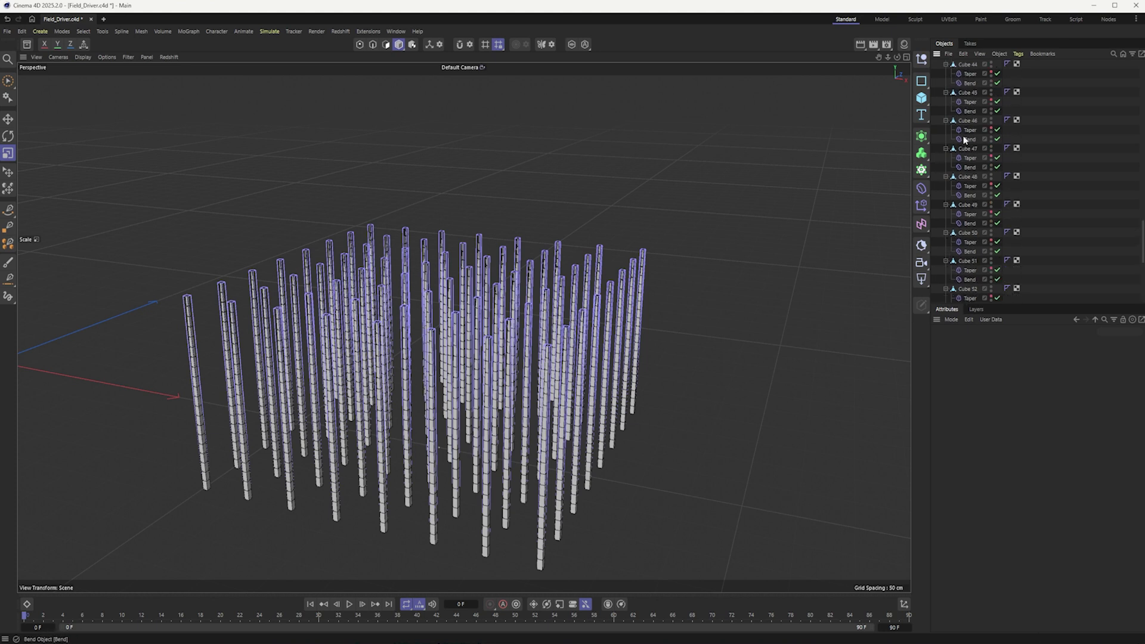
scroll(965, 138, up, 10)
scroll(965, 143, up, 5)
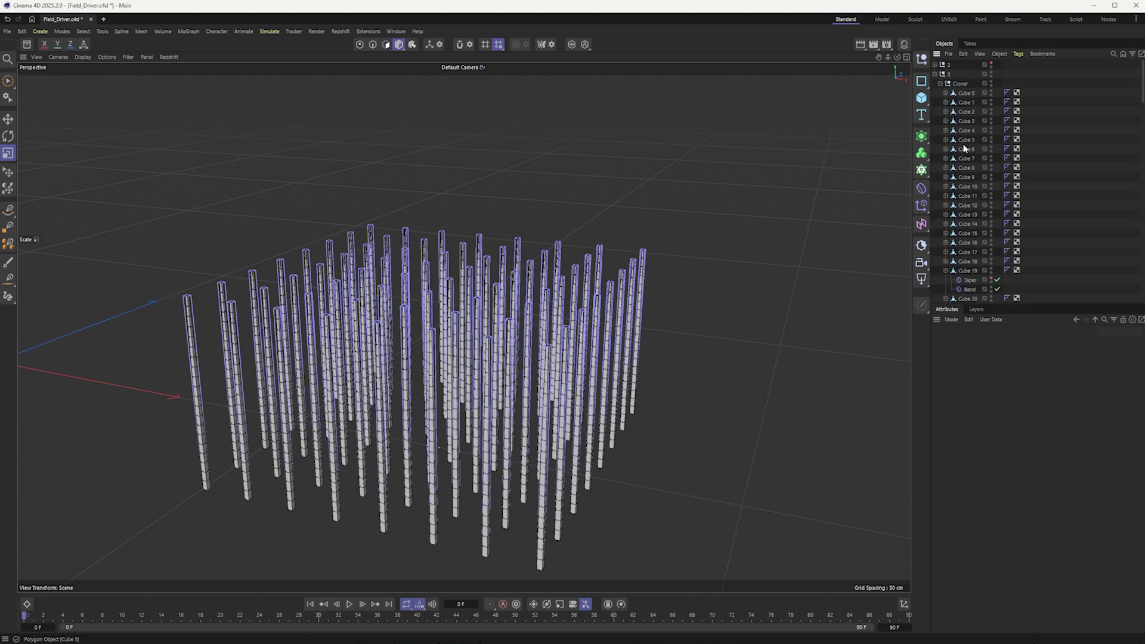
Fold all object hierarchies at once, and reopen only group 3 and its Cloner to list the collapsed cubes.
click(965, 93)
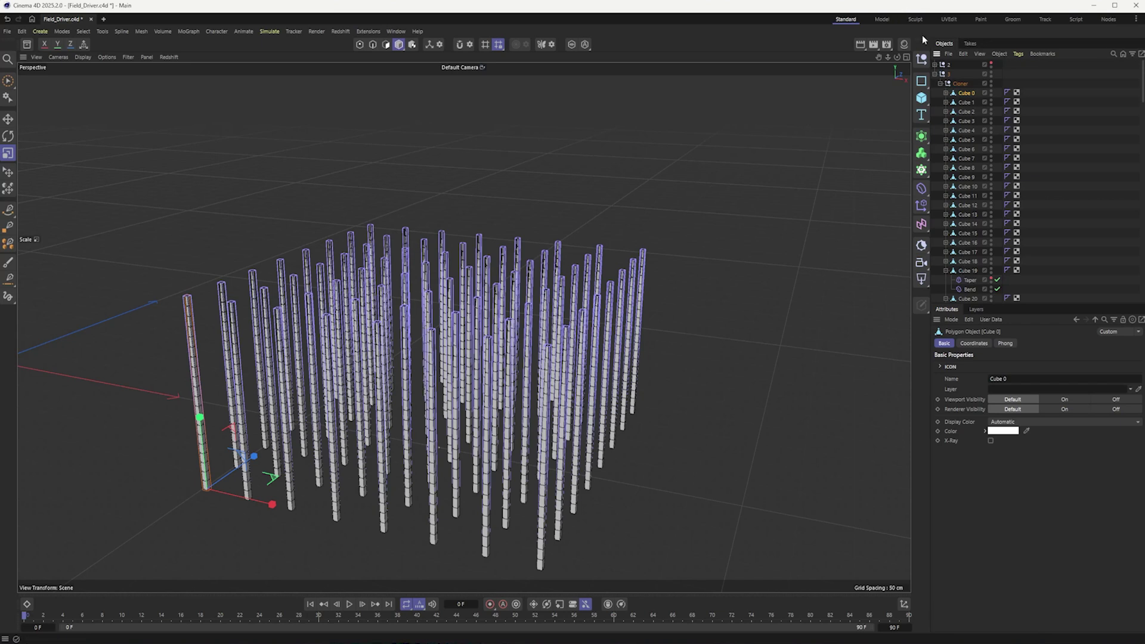
right_click(954, 84)
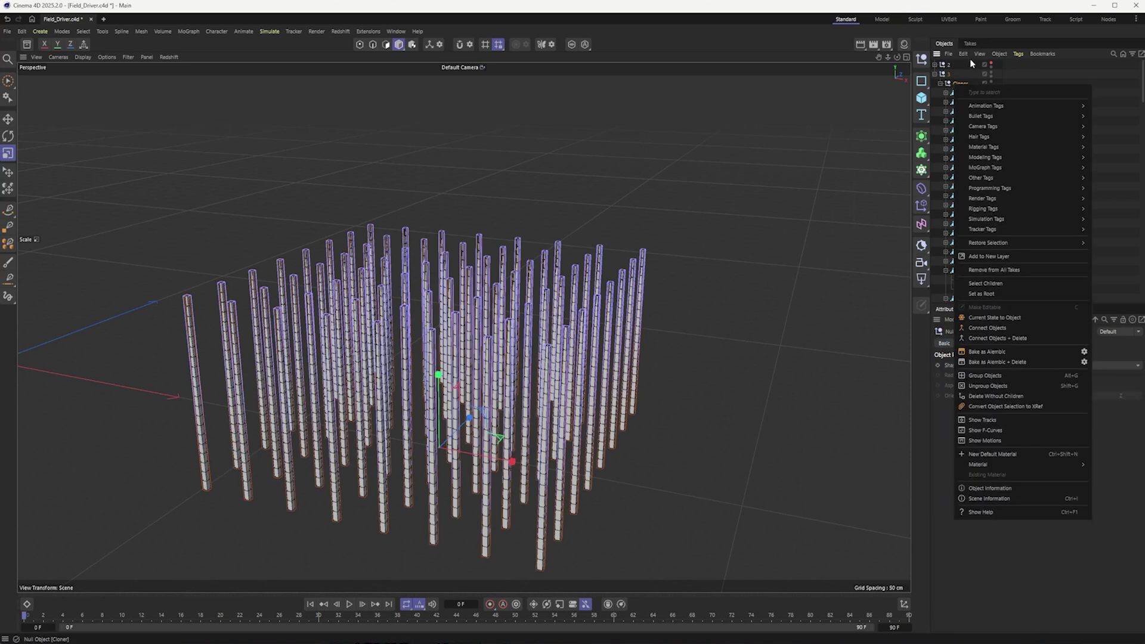
click(970, 59)
right_click(1004, 54)
click(1001, 55)
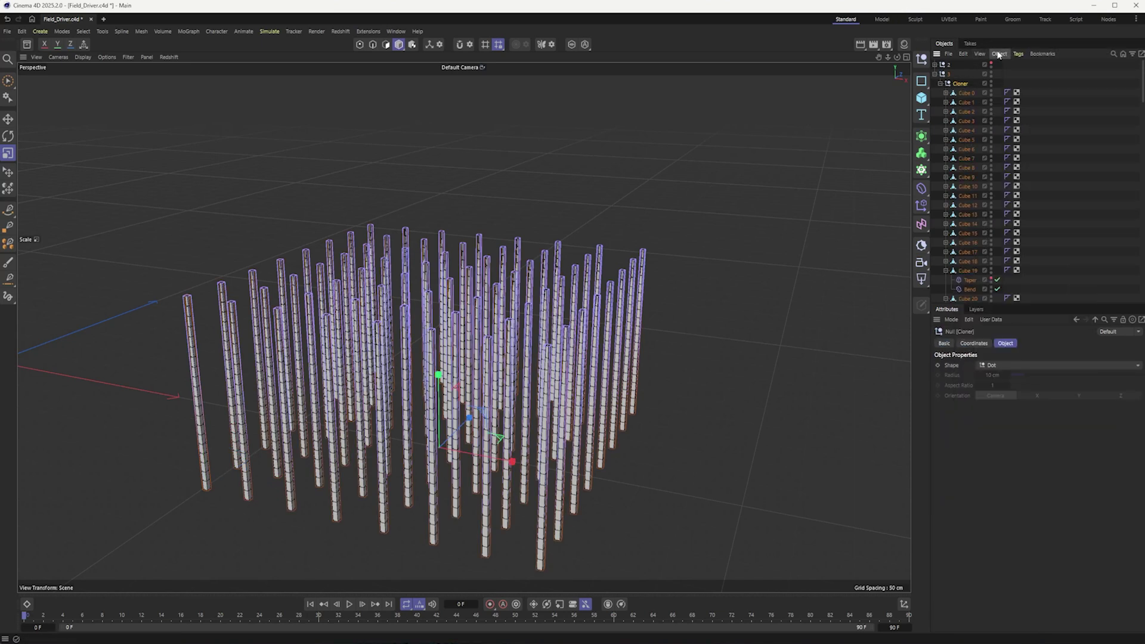
click(1000, 54)
mouse_move(980, 54)
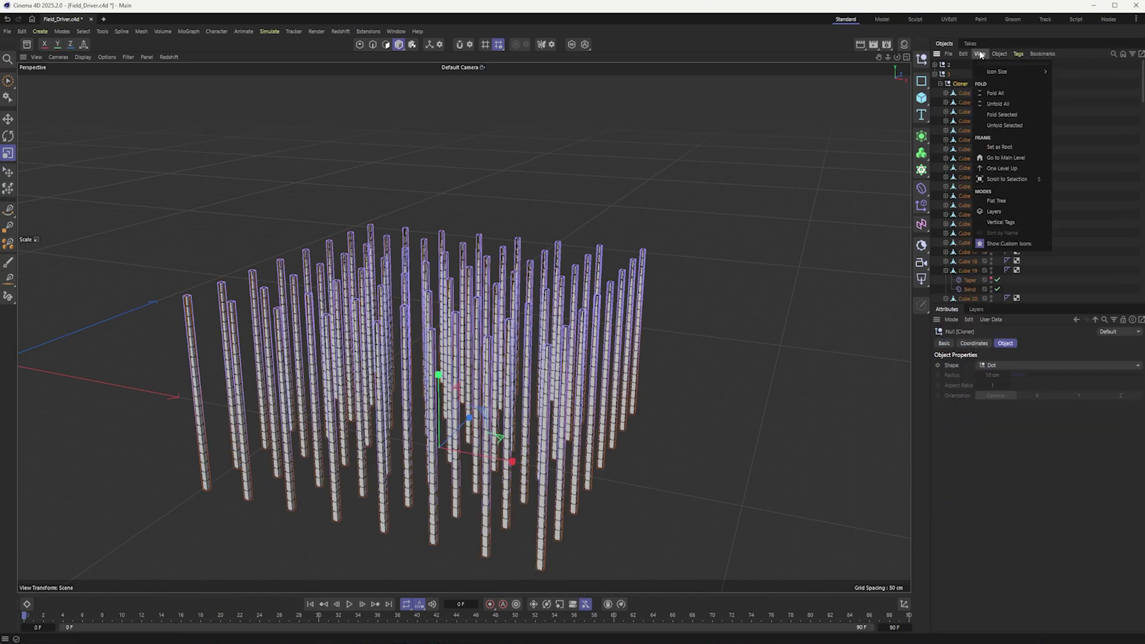
click(1020, 95)
click(937, 74)
click(940, 84)
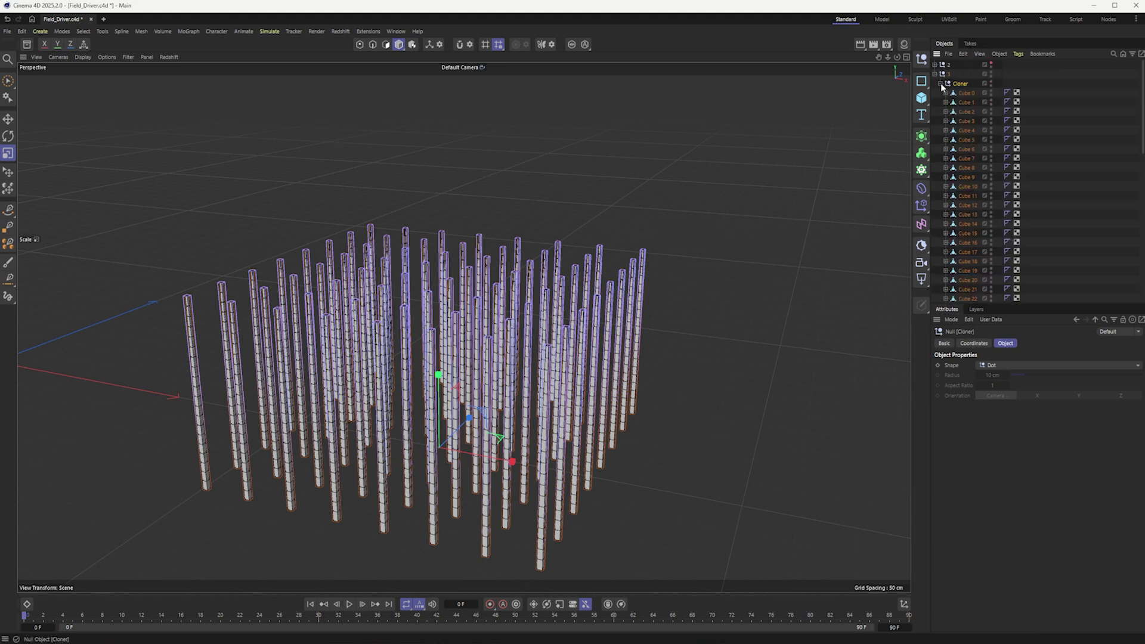
click(969, 93)
scroll(1001, 208, down, 10)
scroll(1000, 207, down, 4)
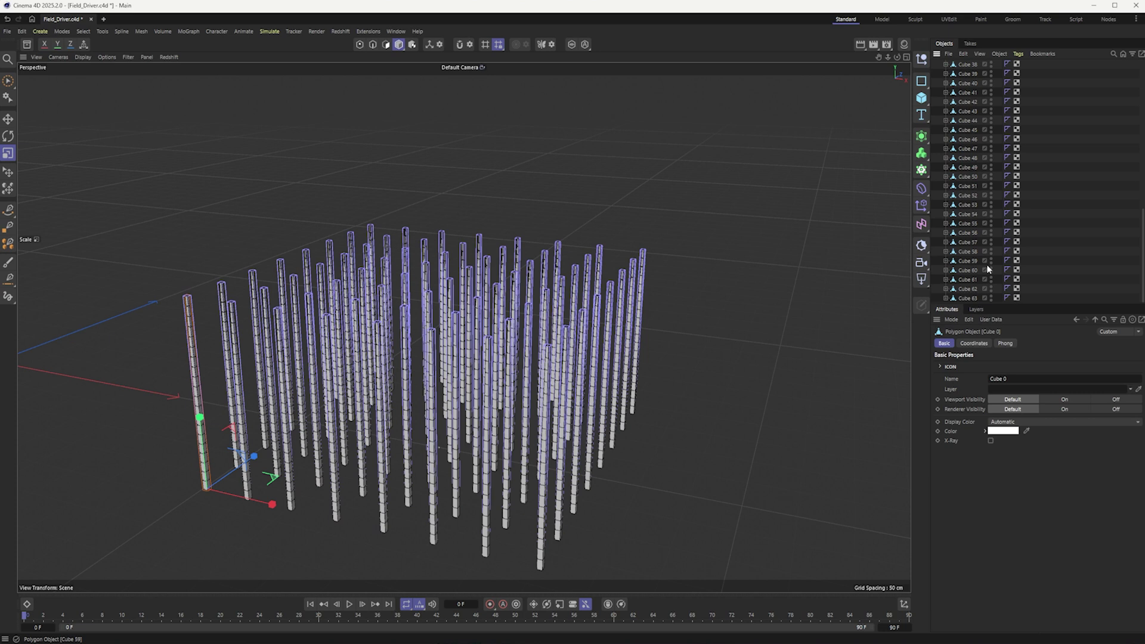
shift+click(968, 298)
right_click(980, 305)
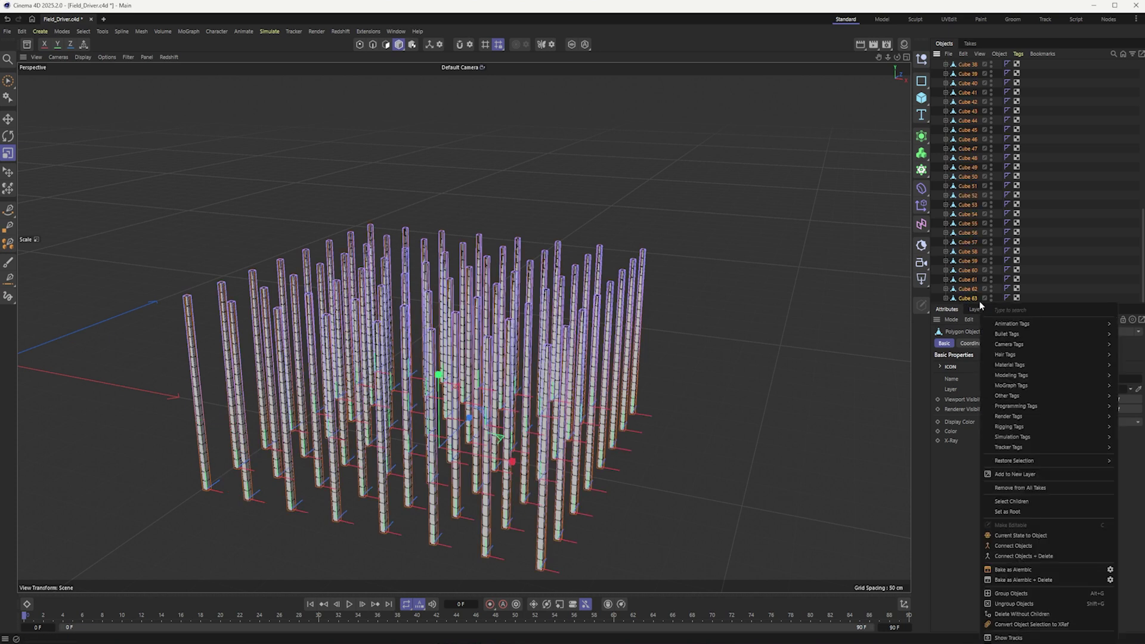
click(965, 362)
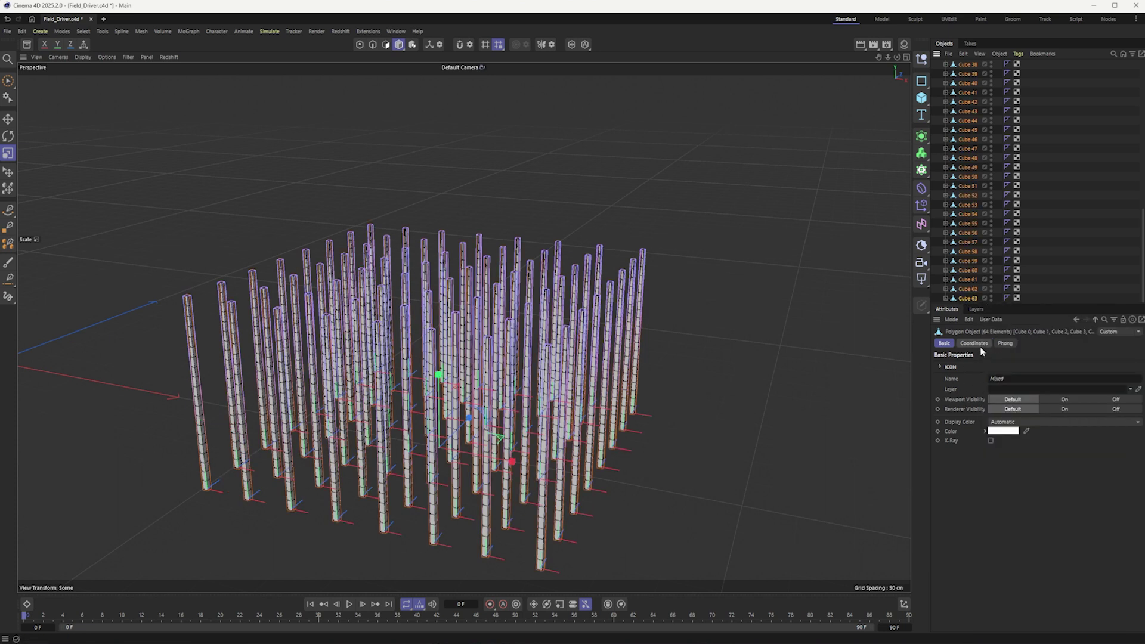
right_click(973, 299)
mouse_move(992, 321)
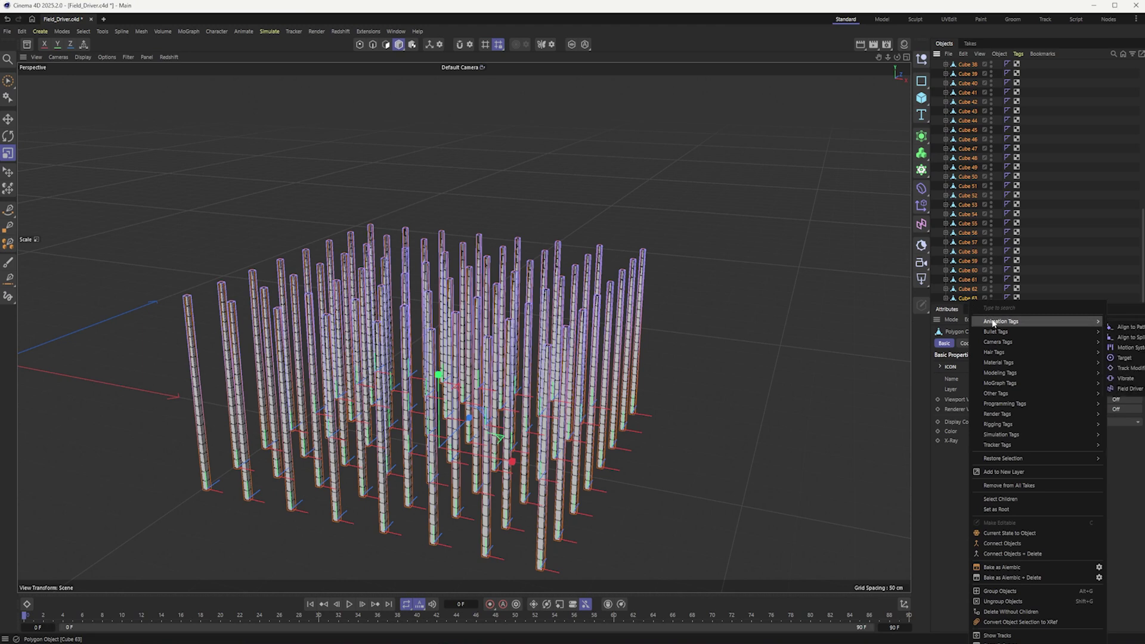
click(1061, 179)
scroll(1056, 176, up, 10)
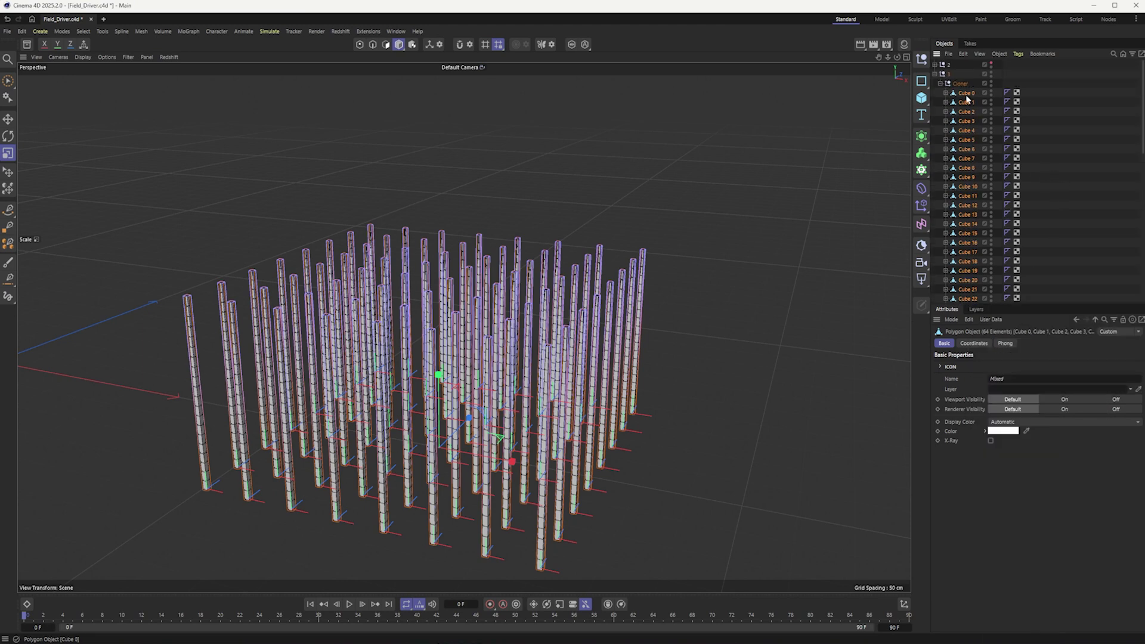
right_click(967, 96)
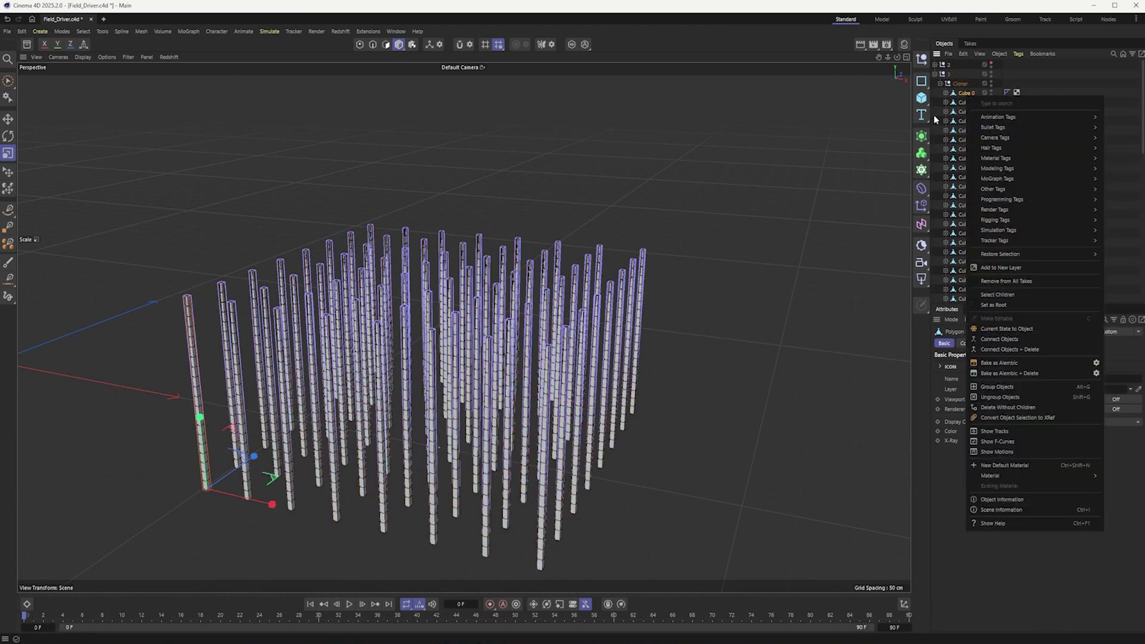
click(935, 120)
Expand Cube 0 and add a Field Driver to the Strength parameter of its Bend deformer.
click(945, 93)
click(960, 112)
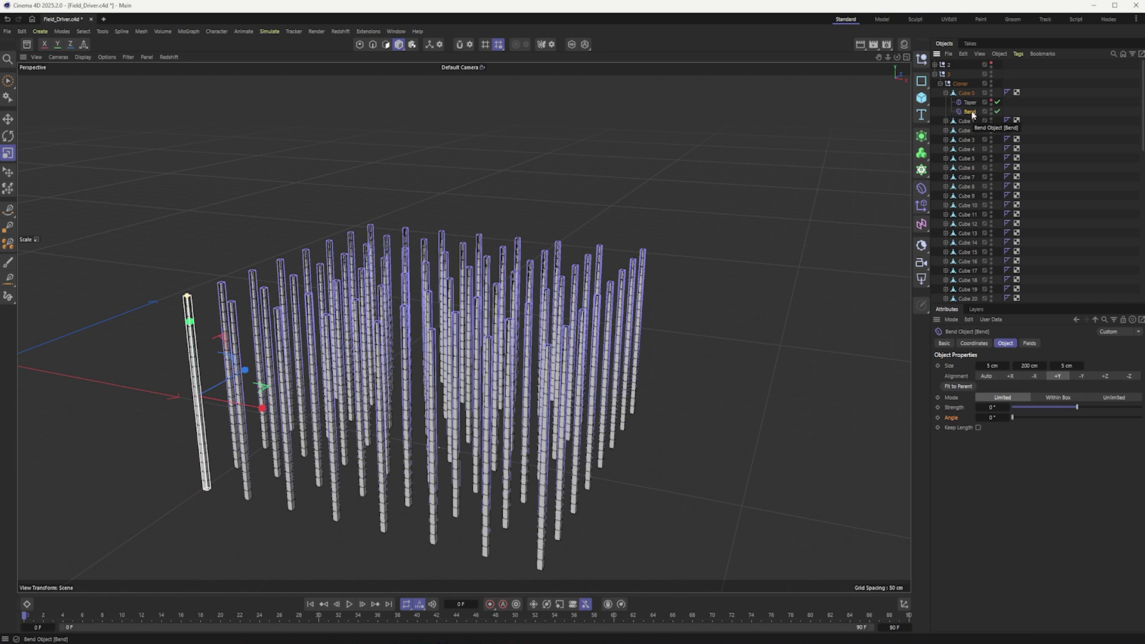
right_click(952, 420)
right_click(954, 408)
right_click(954, 408)
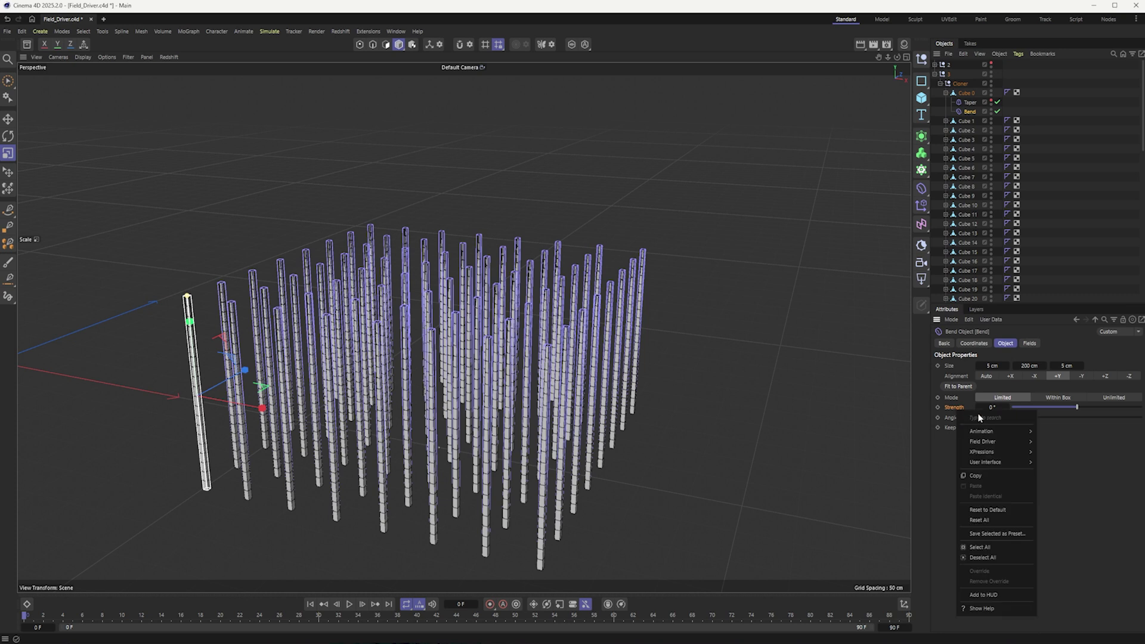
mouse_move(987, 441)
click(1054, 445)
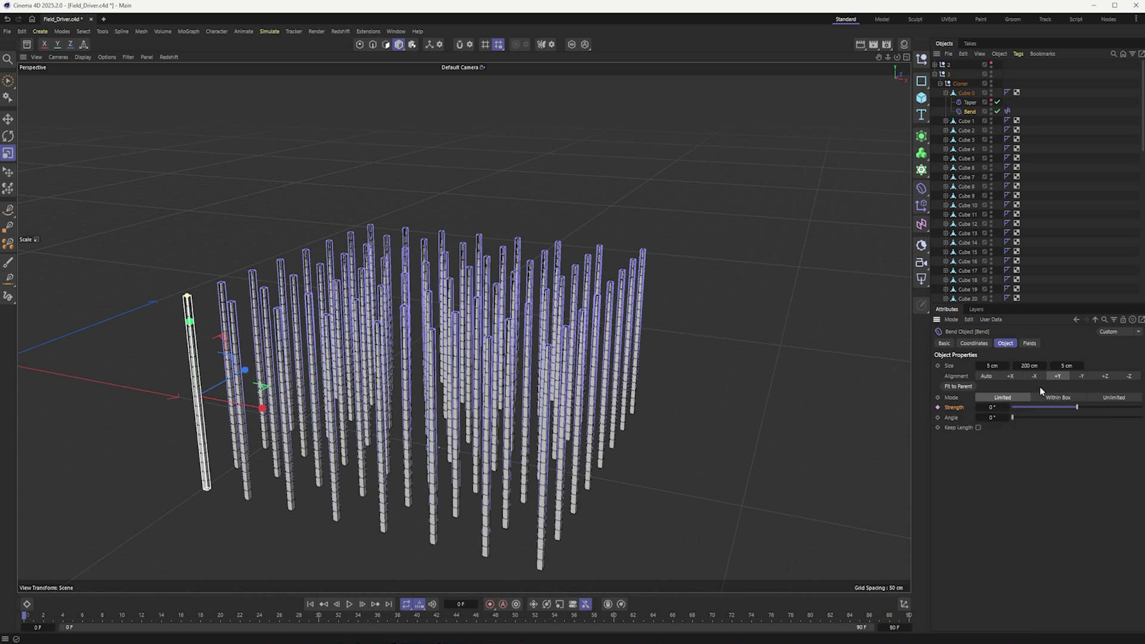
Set the Field Driver's Strength Max to about 140° and add a Linear Field to its field list.
click(1006, 111)
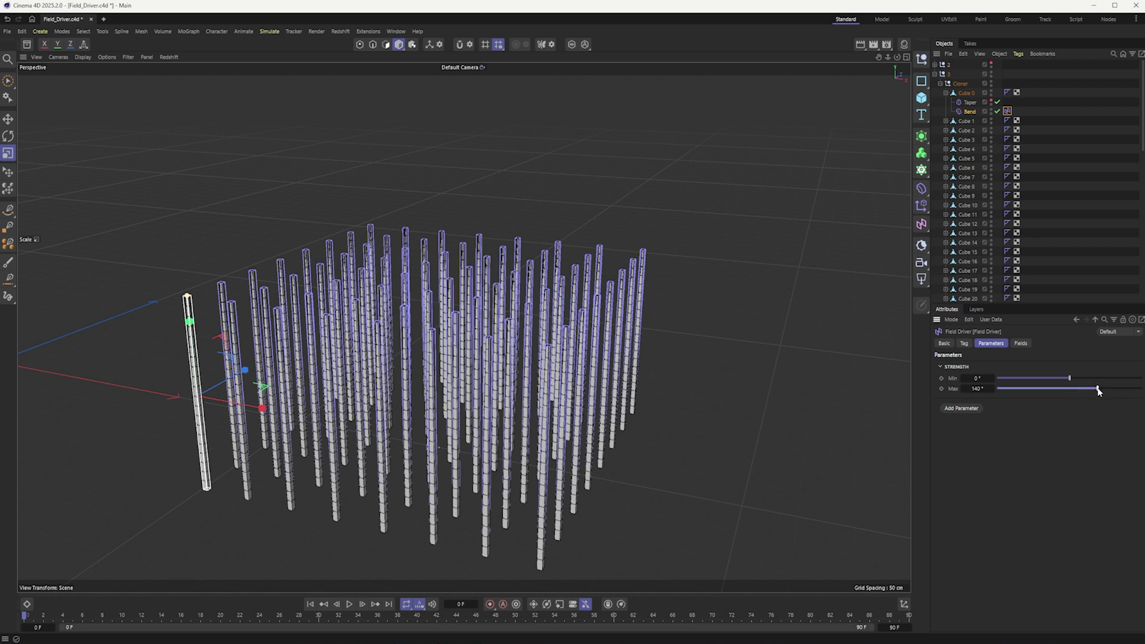
click(1021, 343)
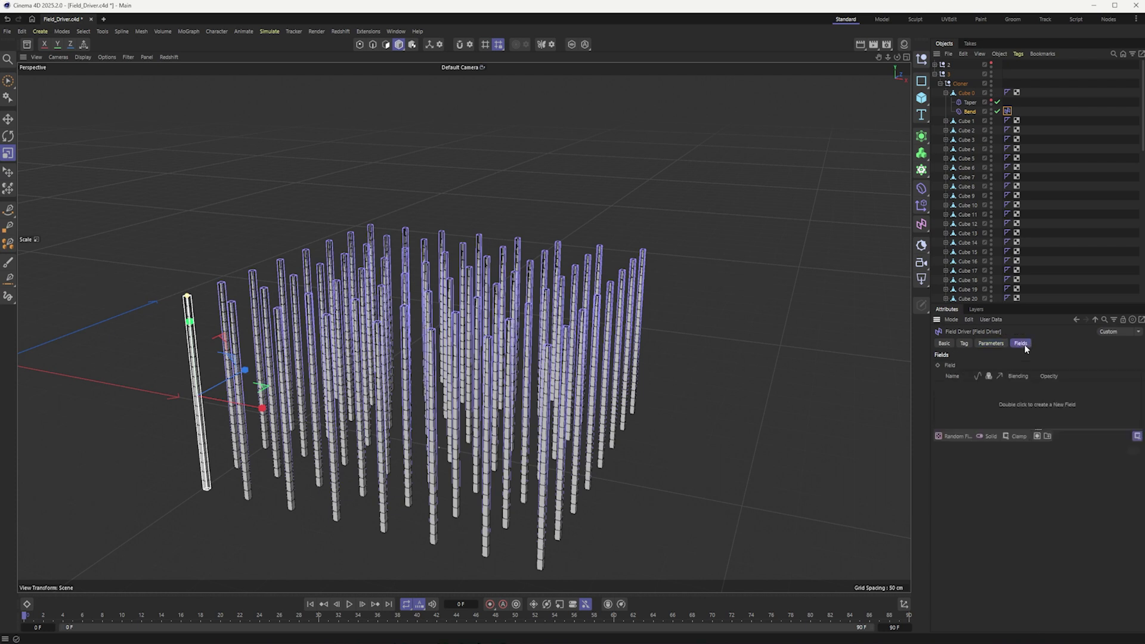
click(954, 436)
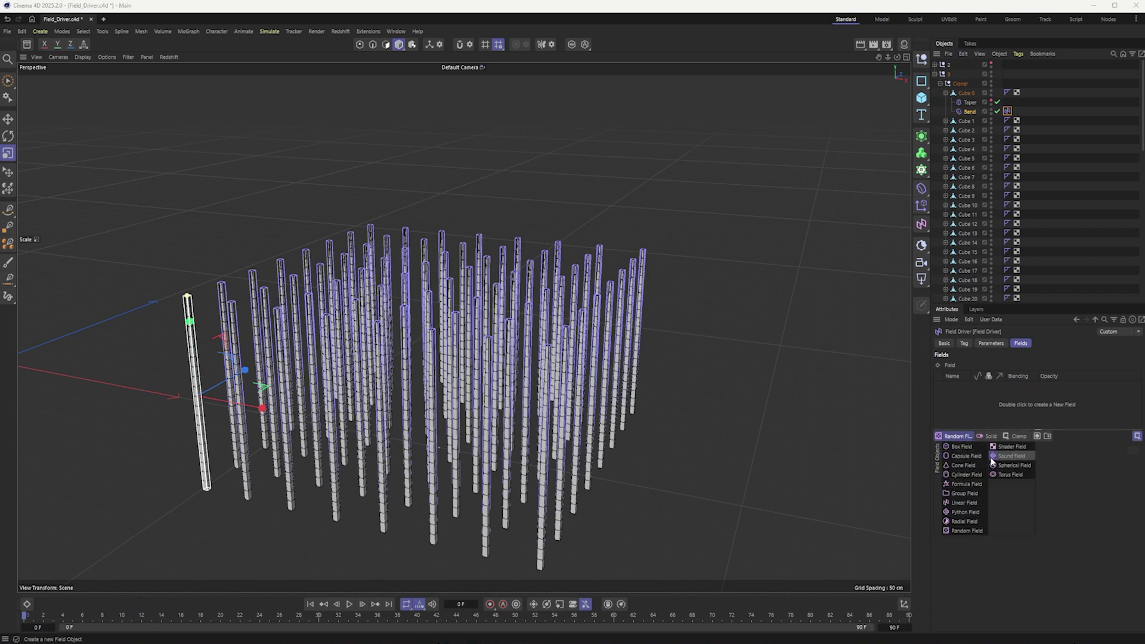
click(972, 503)
Move the Linear Field along its X axis to a position outside the grid of columns, beside Cube 0.
click(976, 123)
alt+drag(238, 468, 330, 458)
alt+right_drag(355, 428, 292, 427)
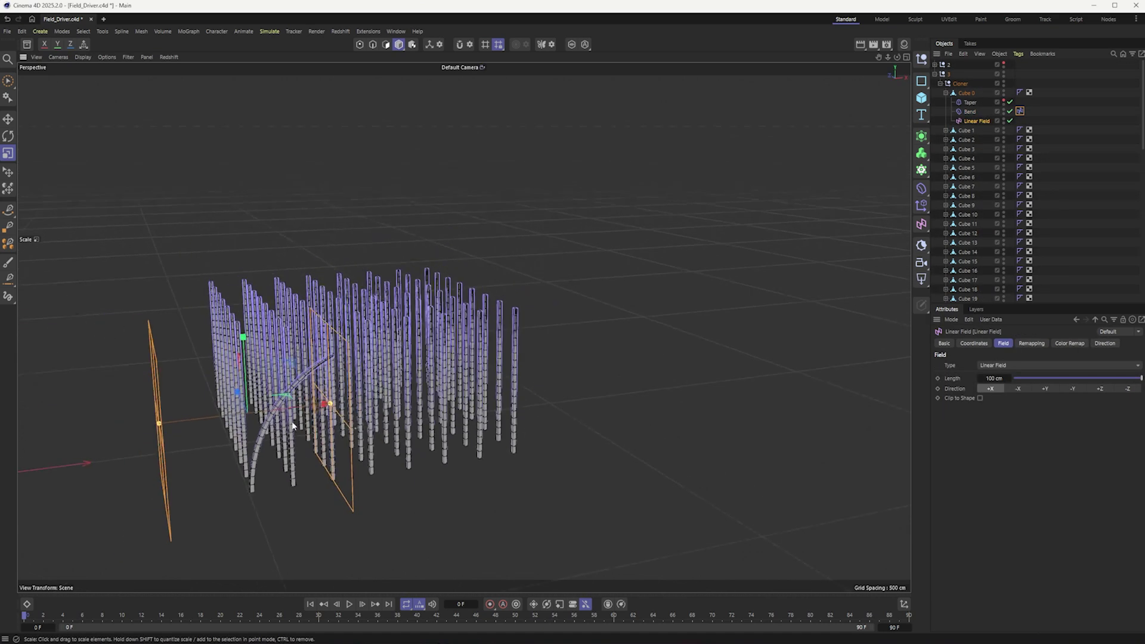
key(e)
drag(295, 412, 164, 453)
alt+drag(553, 380, 444, 352)
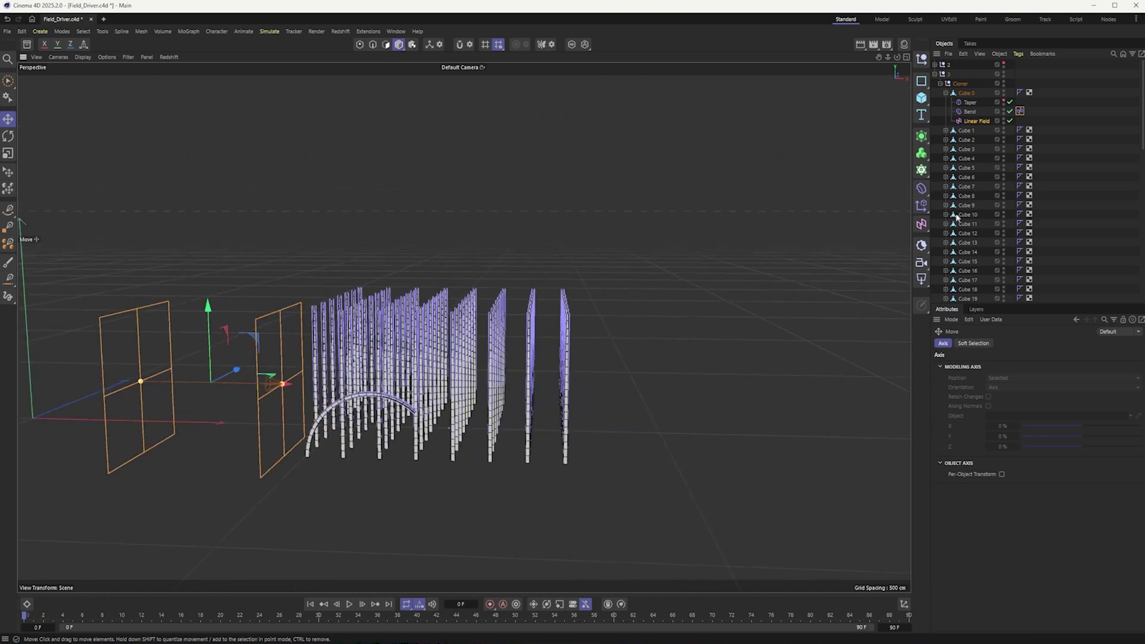
Check the Field Driver tag's fields and filter the object list by "bend" to list only the Bend deformers.
click(1020, 112)
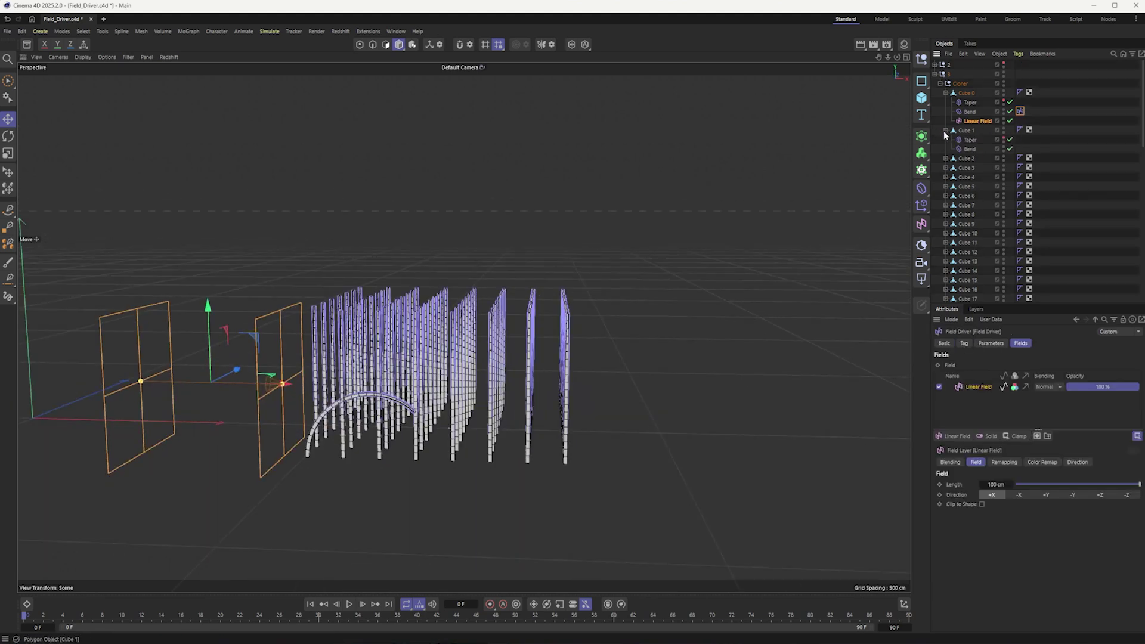
click(1114, 54)
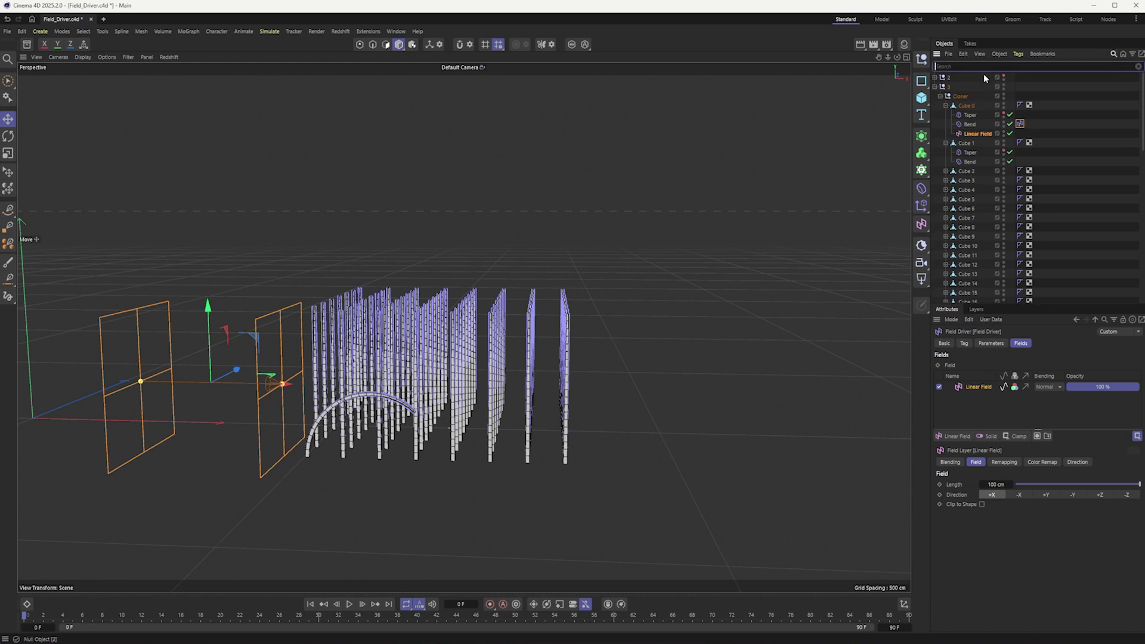
text(bend)
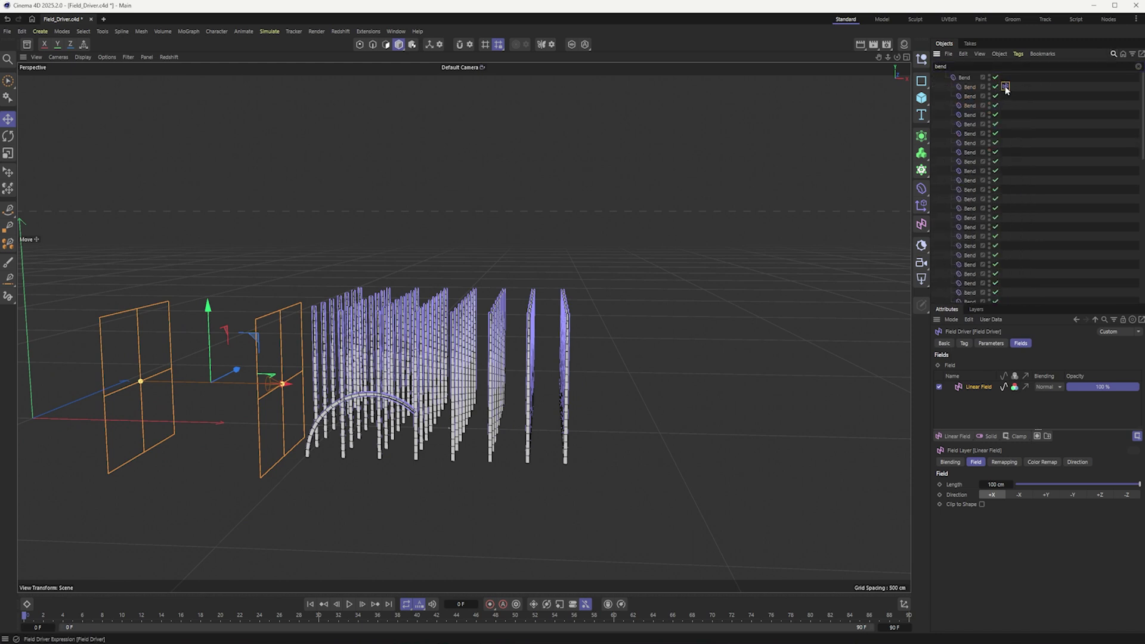
Copy the Field Driver tag onto the following Bend deformers one at a time and select the remaining Bends without a tag.
ctrl+drag(1006, 86, 1006, 106)
ctrl+drag(1005, 106, 1006, 208)
click(970, 219)
scroll(982, 280, down, 5)
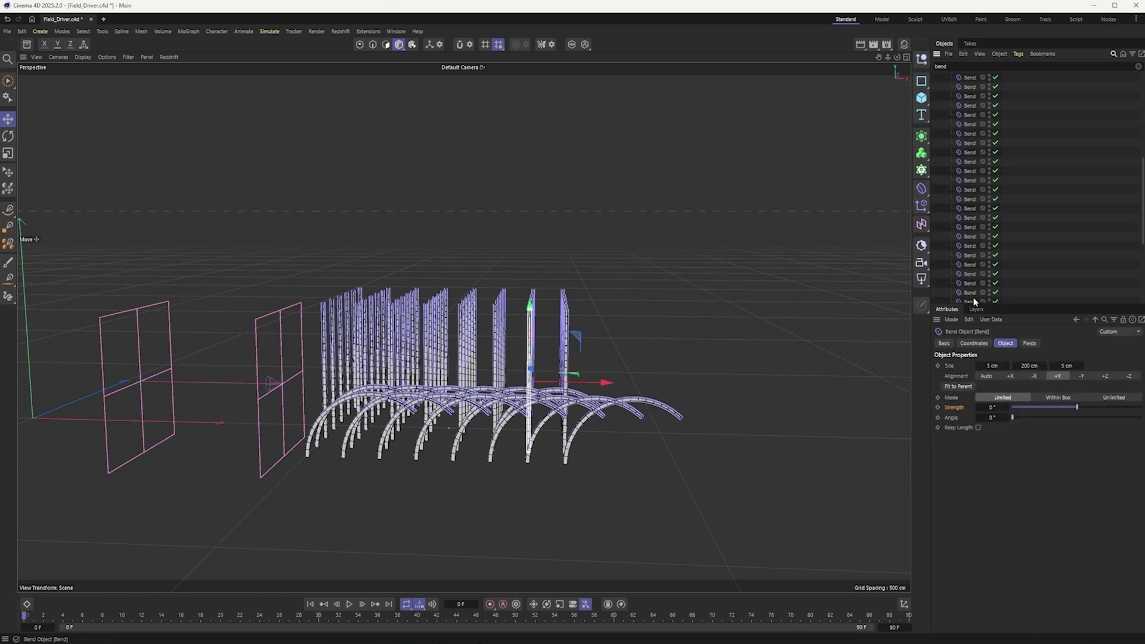
key(ctrl+a)
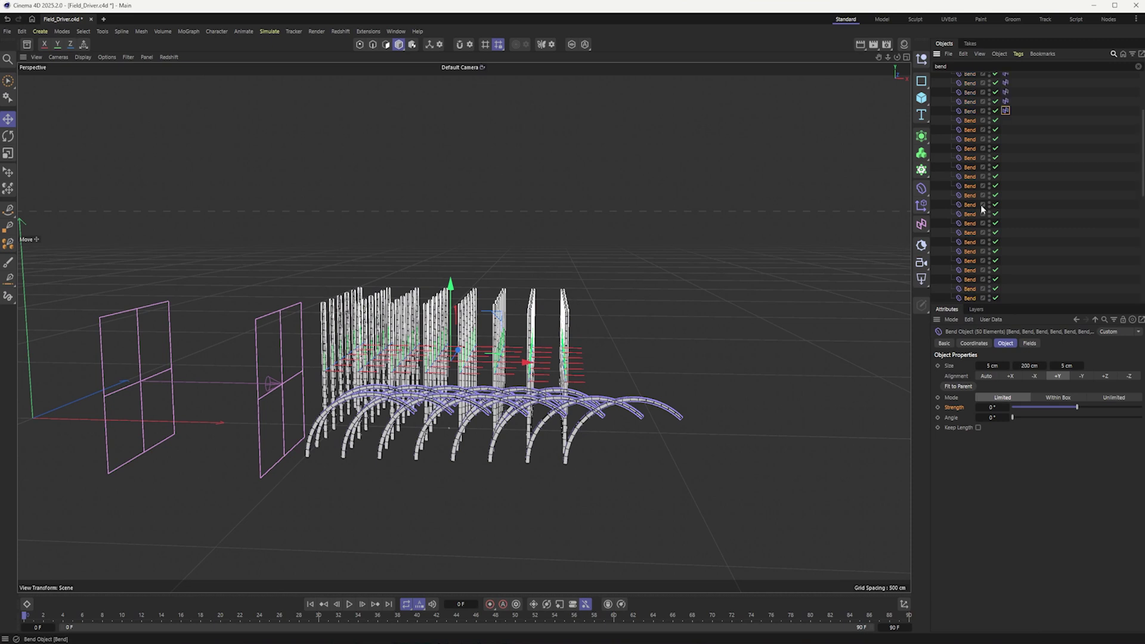
scroll(1021, 119, up, 5)
Delete all Field Driver tags from the Bend deformers and select the Bend of Cube 0.
drag(1024, 82, 1006, 212)
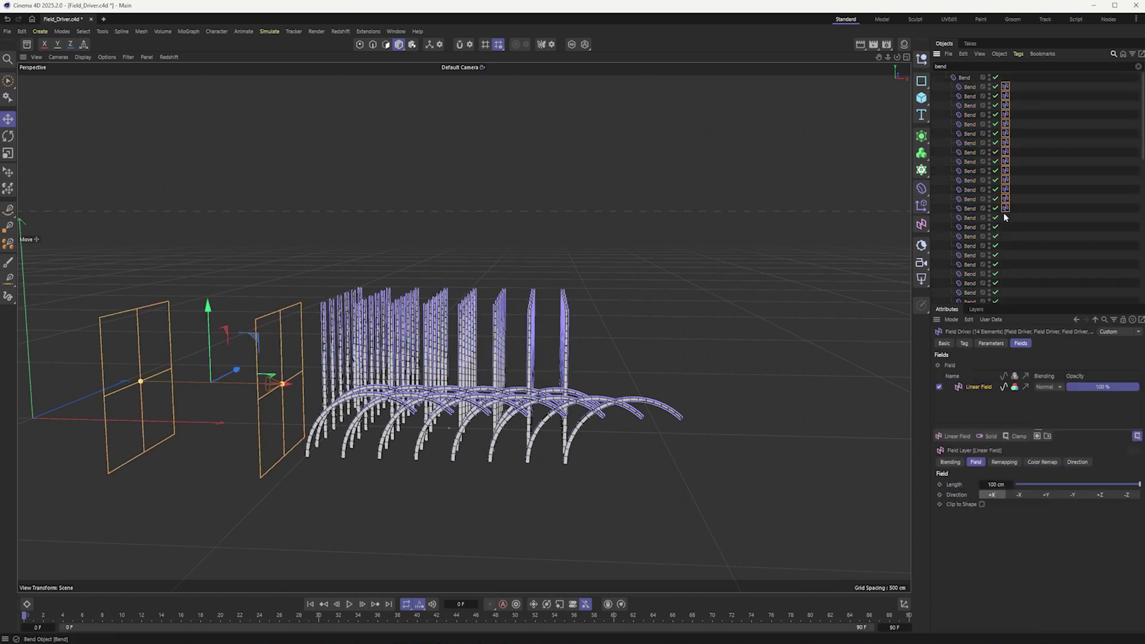
key(Delete)
click(967, 95)
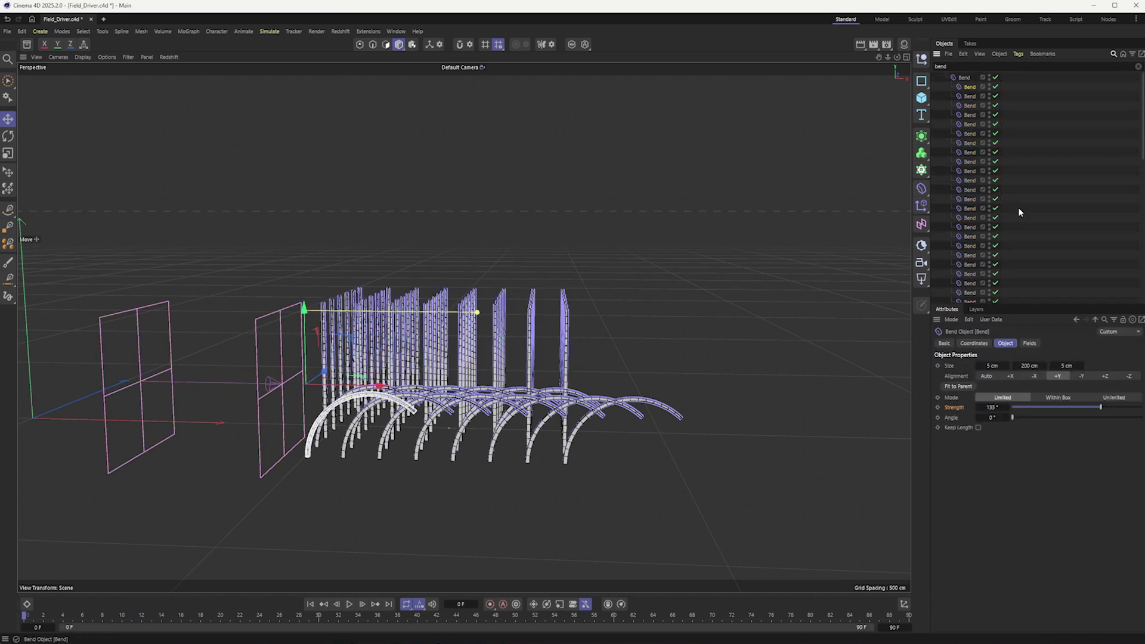
Select all the Bend deformers under the columns and add a Field Driver tag to each from their Strength parameter.
scroll(1018, 207, down, 8)
shift+click(960, 297)
right_click(963, 300)
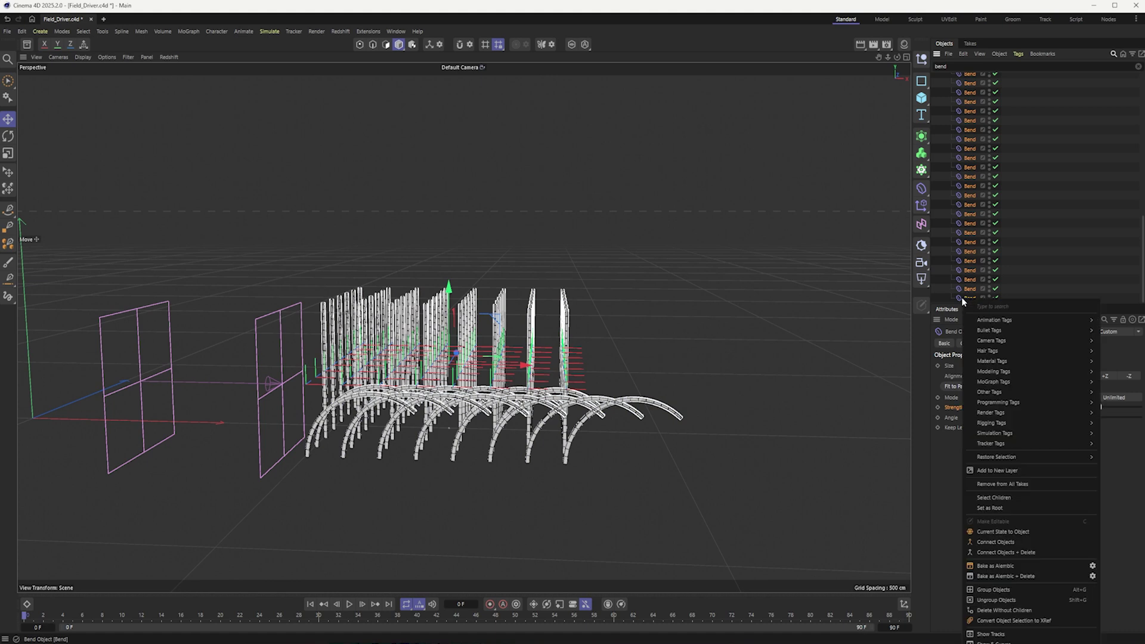
click(952, 413)
right_click(954, 408)
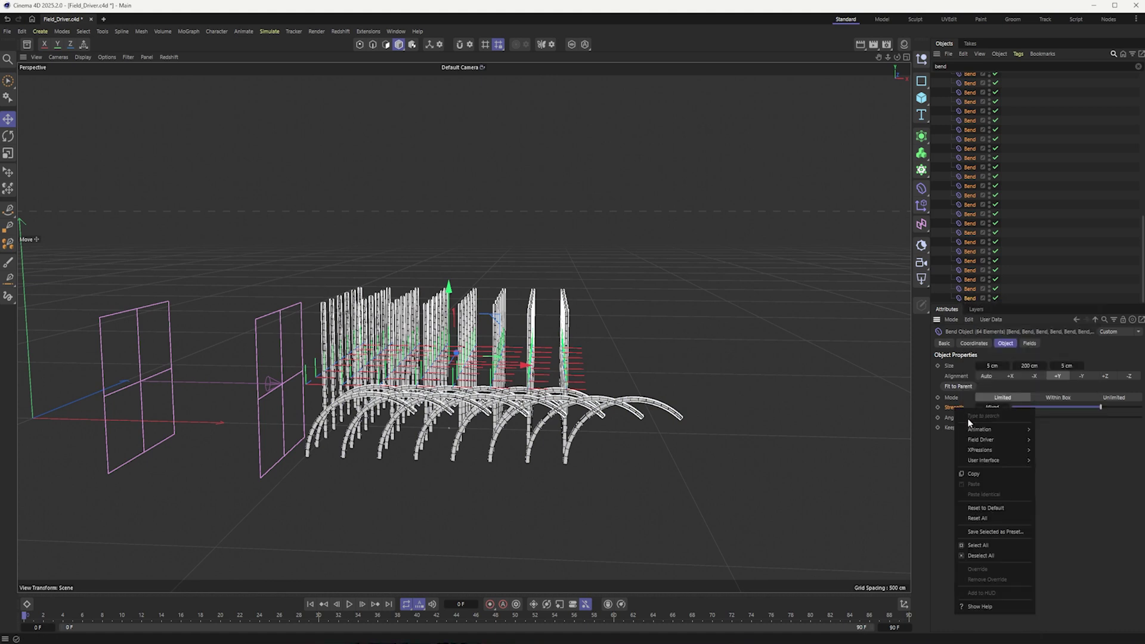
mouse_move(981, 442)
click(1047, 441)
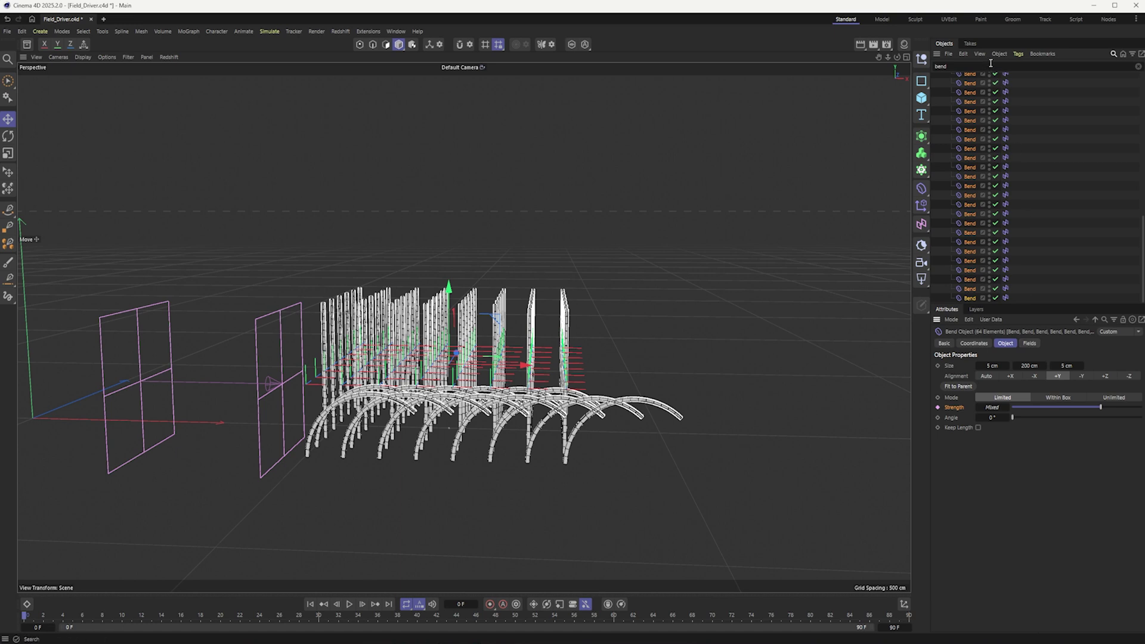
Select all the new Field Driver tags together and set their Strength Min and Max to 0°.
scroll(1006, 108, up, 2)
click(1006, 96)
scroll(1011, 203, down, 5)
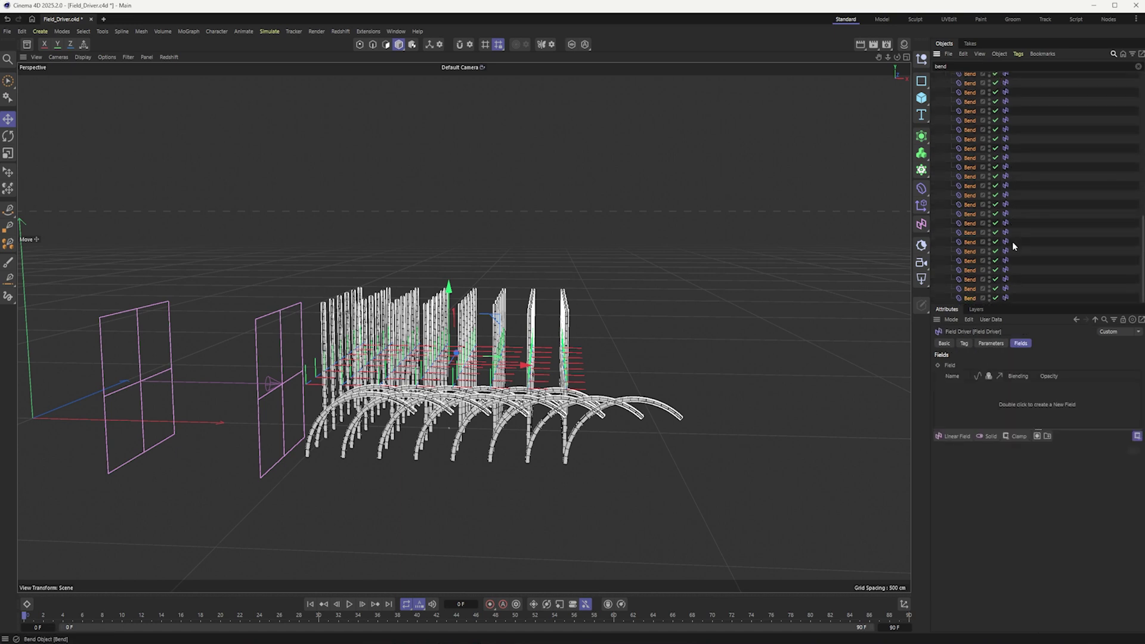
shift+click(1007, 298)
click(992, 344)
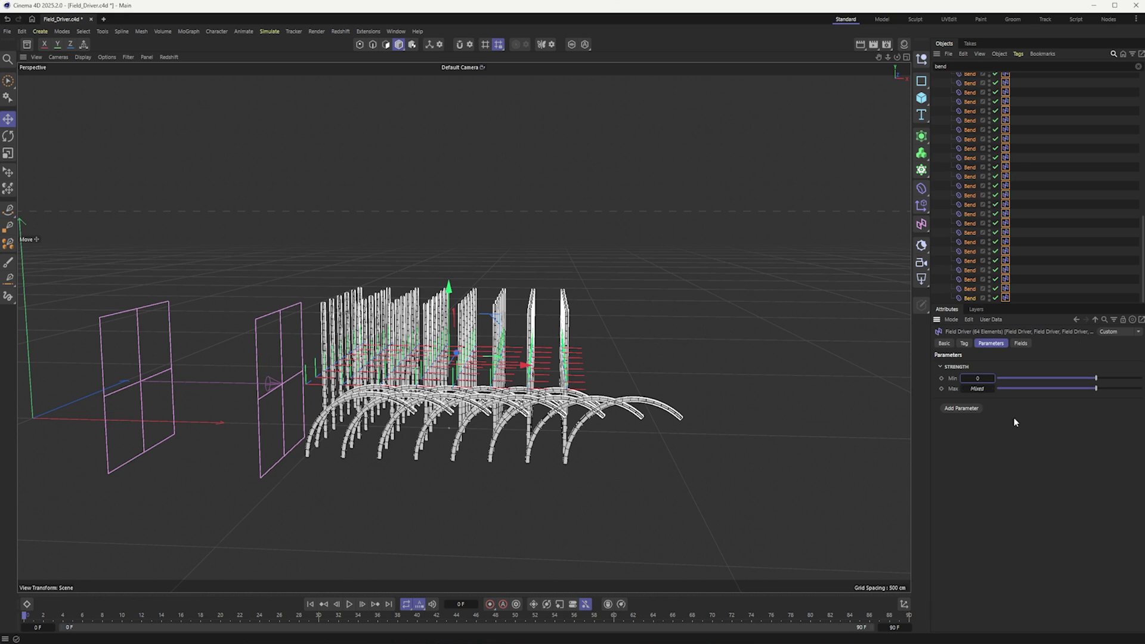
key(Tab)
text(0)
key(Return)
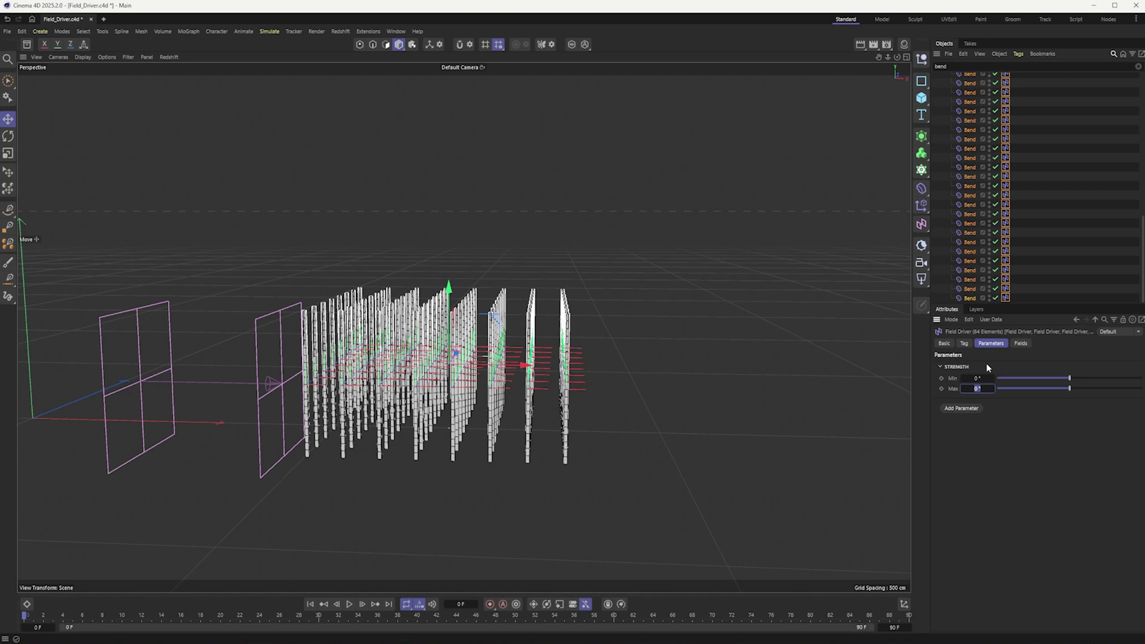
Clear the "bend" object filter and add the Linear Field to the fields of all selected Field Driver tags.
click(1018, 343)
scroll(1073, 173, up, 2)
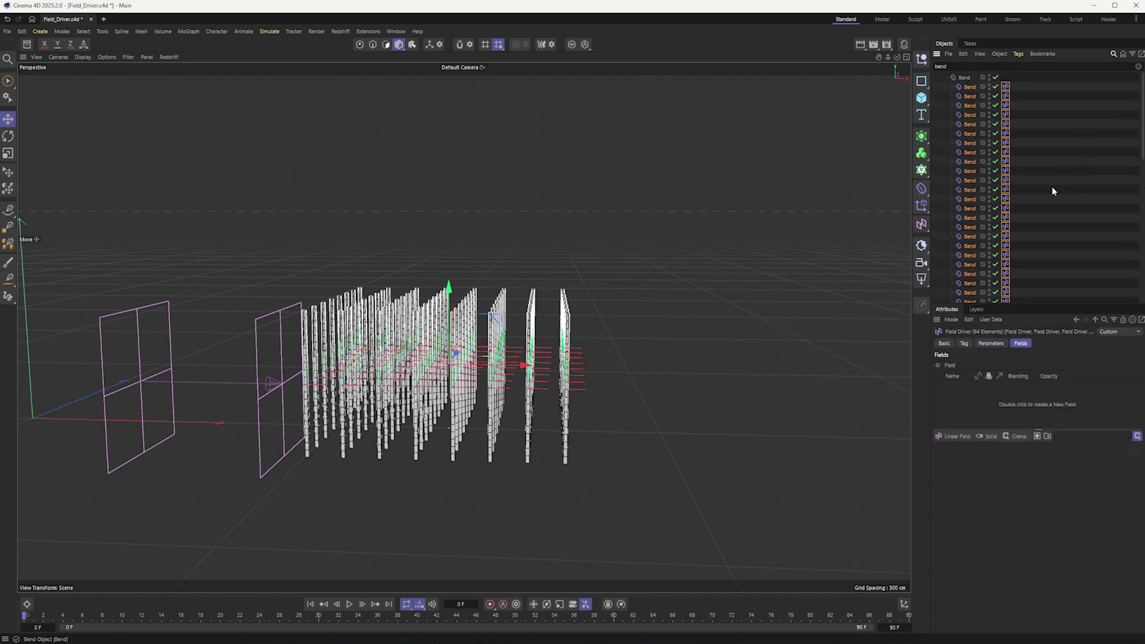
click(1139, 66)
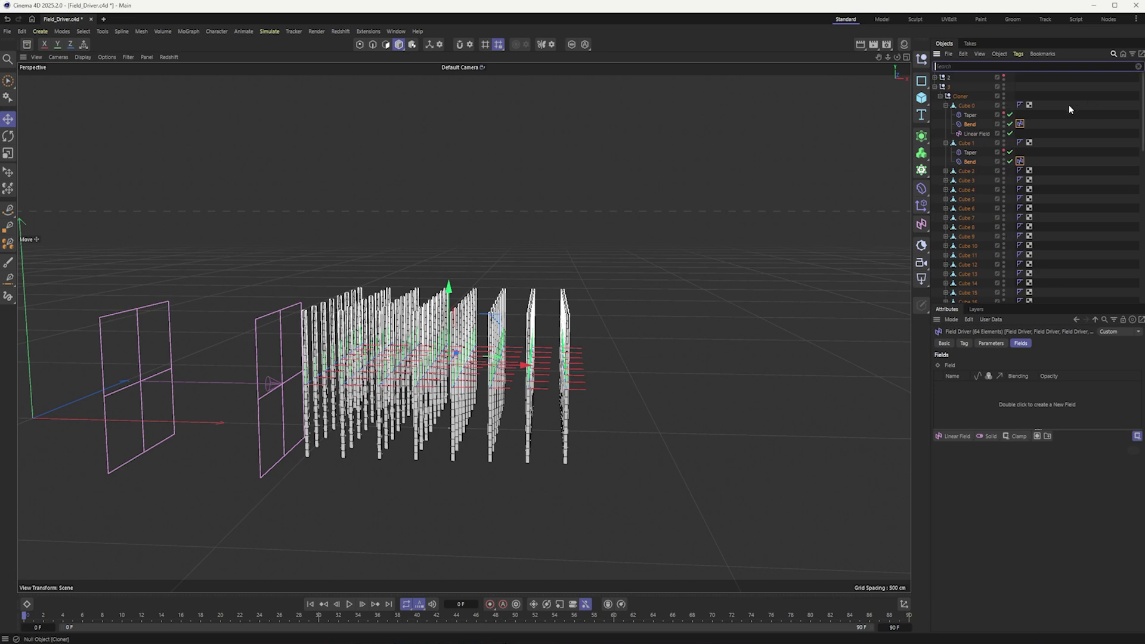
drag(977, 135, 1048, 374)
drag(984, 402, 984, 404)
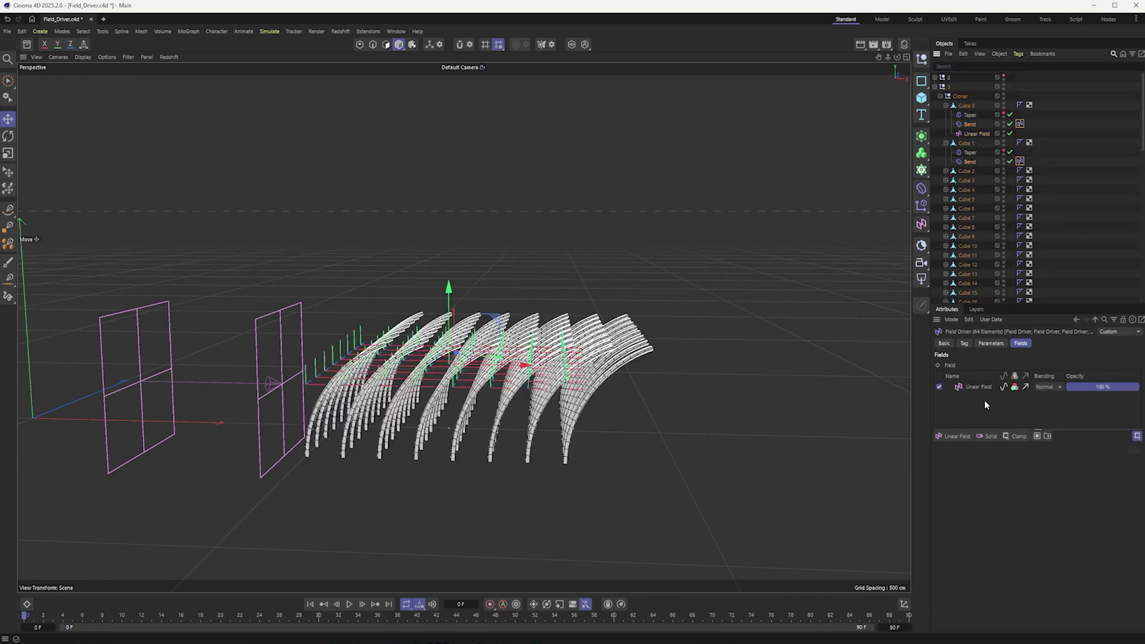
Take the Linear Field out of Cube 0 to the top of the hierarchy and shift it along its X axis beside the columns.
scroll(620, 254, down, 2)
alt+middle_drag(630, 249, 743, 258)
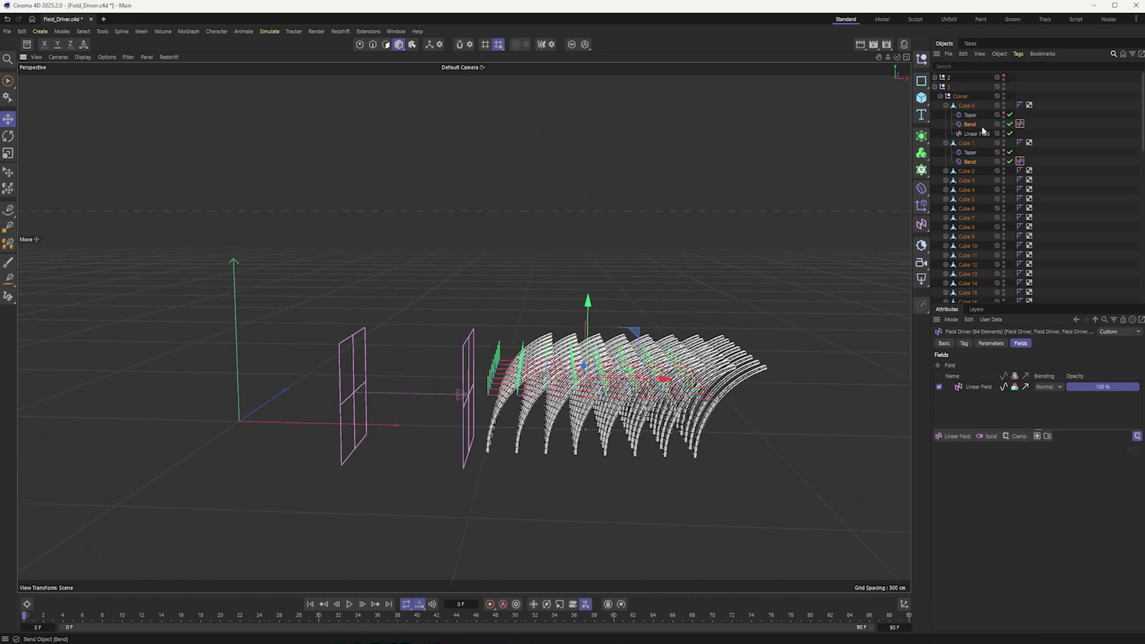
drag(977, 135, 971, 76)
drag(485, 394, 473, 340)
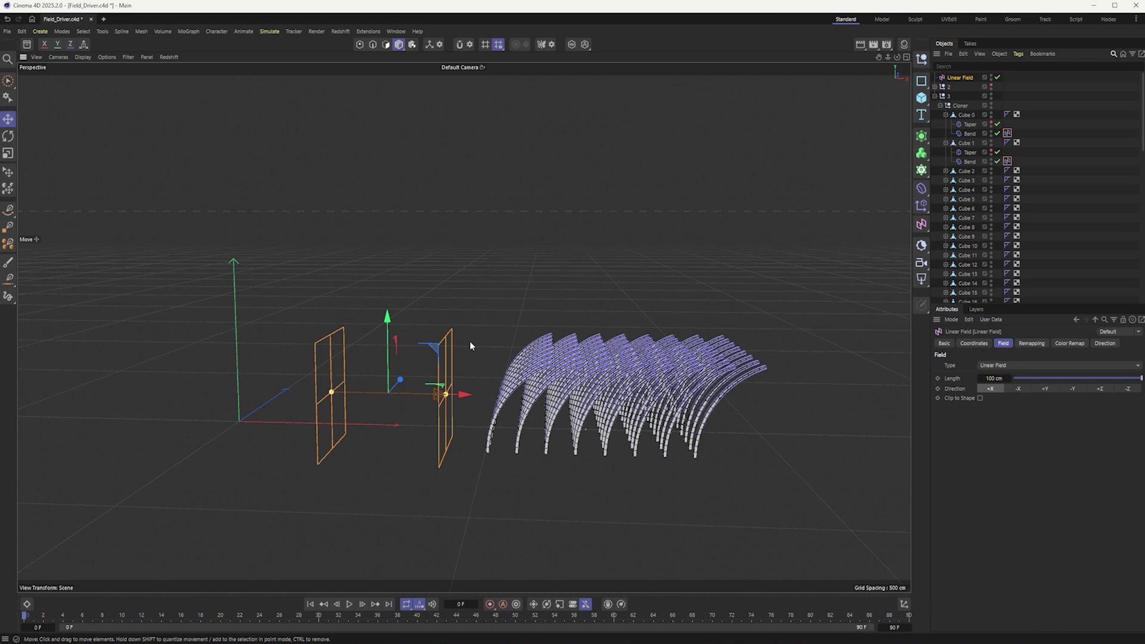
Change the Linear Field's type to Spherical Field and move it along X into the grid of columns.
click(1024, 366)
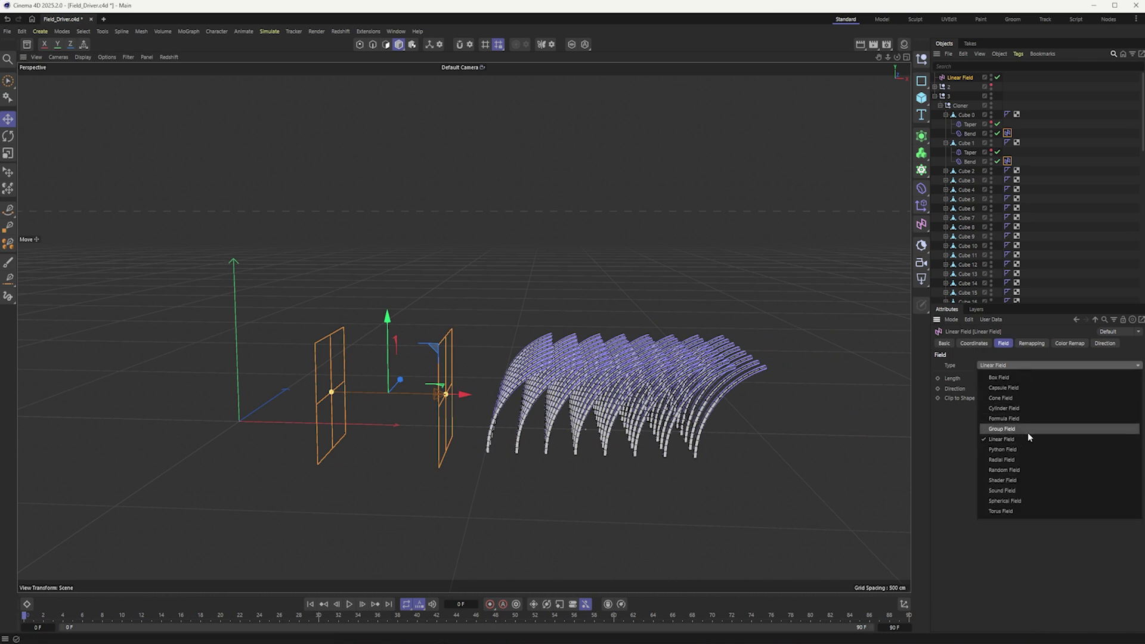
click(1024, 501)
drag(471, 399, 664, 399)
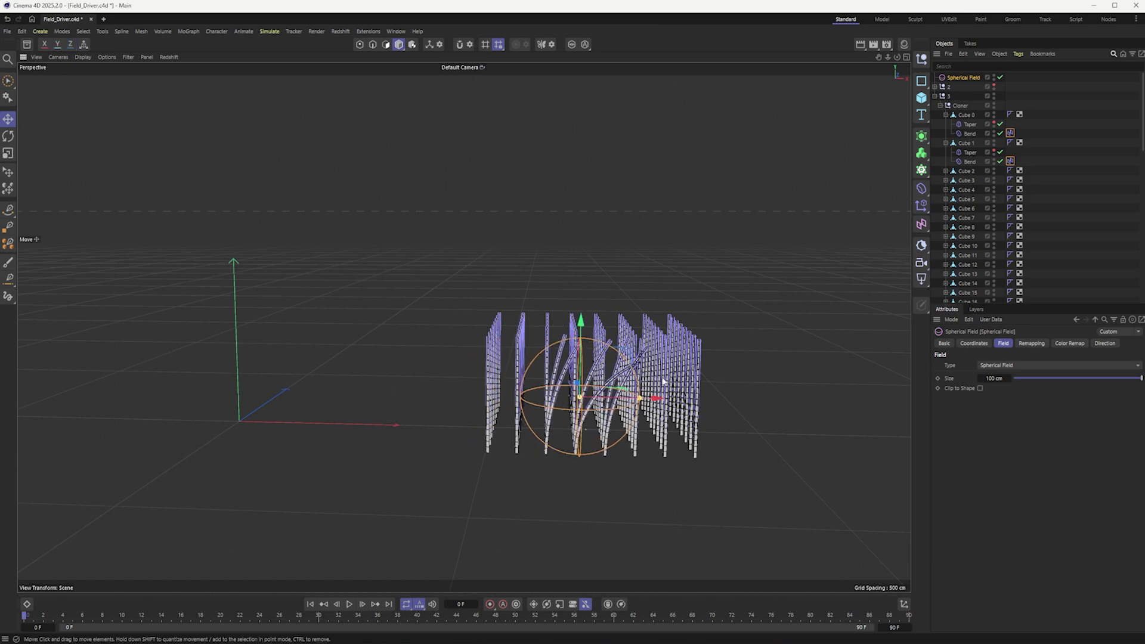
Enlarge the Spherical Field, sweep it through the columns, and place it outside the grid.
key(t)
drag(752, 371, 715, 352)
key(e)
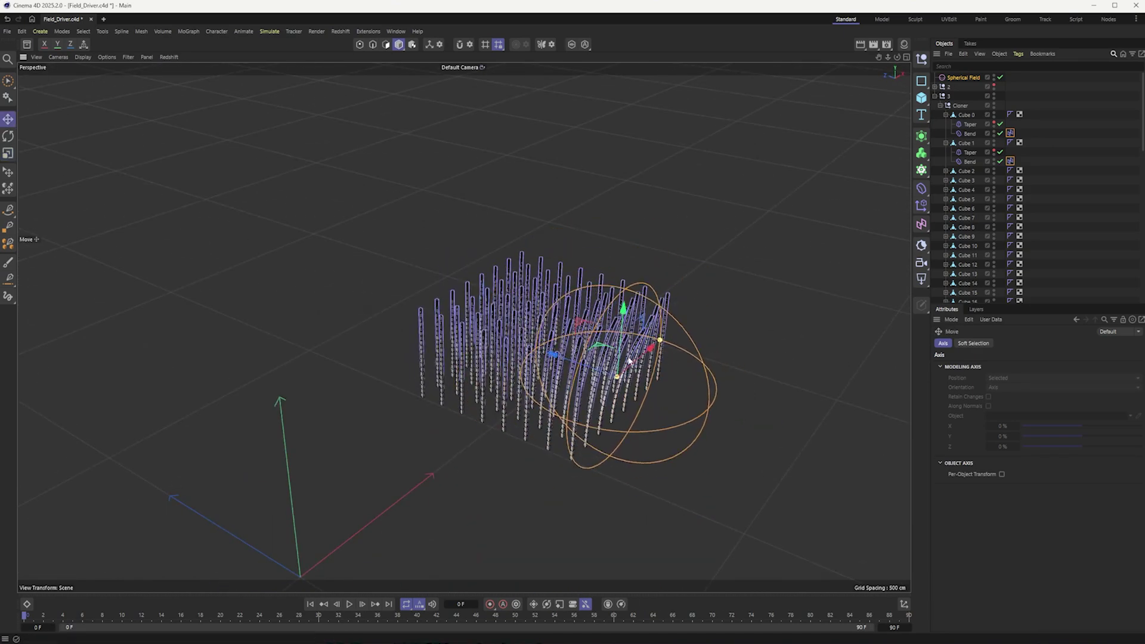
drag(595, 339, 393, 401)
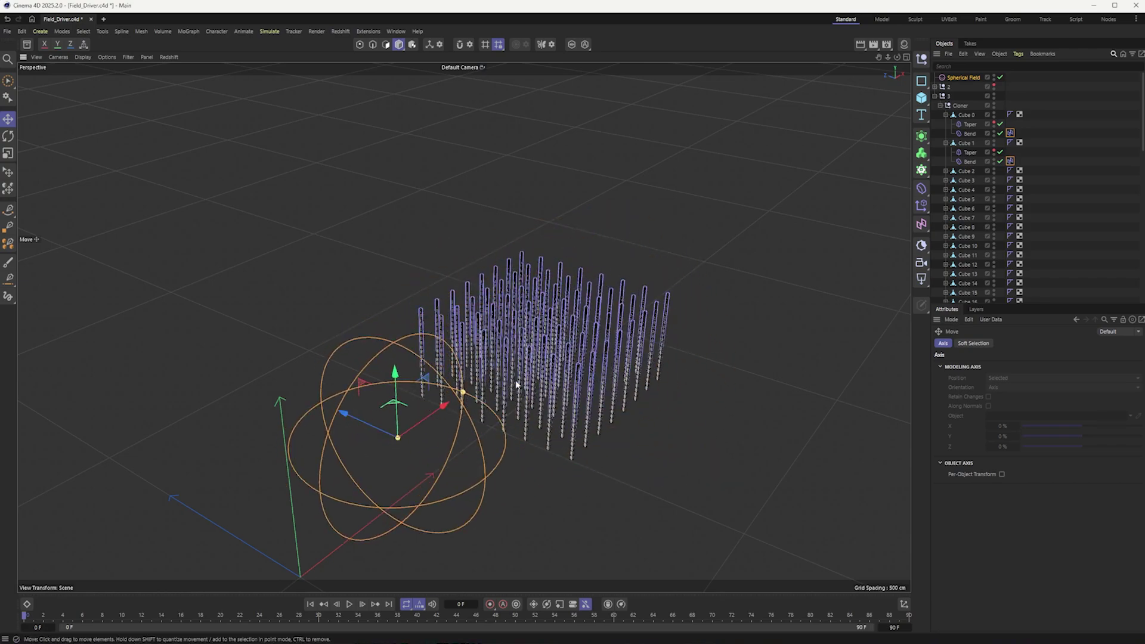
alt+drag(632, 406, 584, 443)
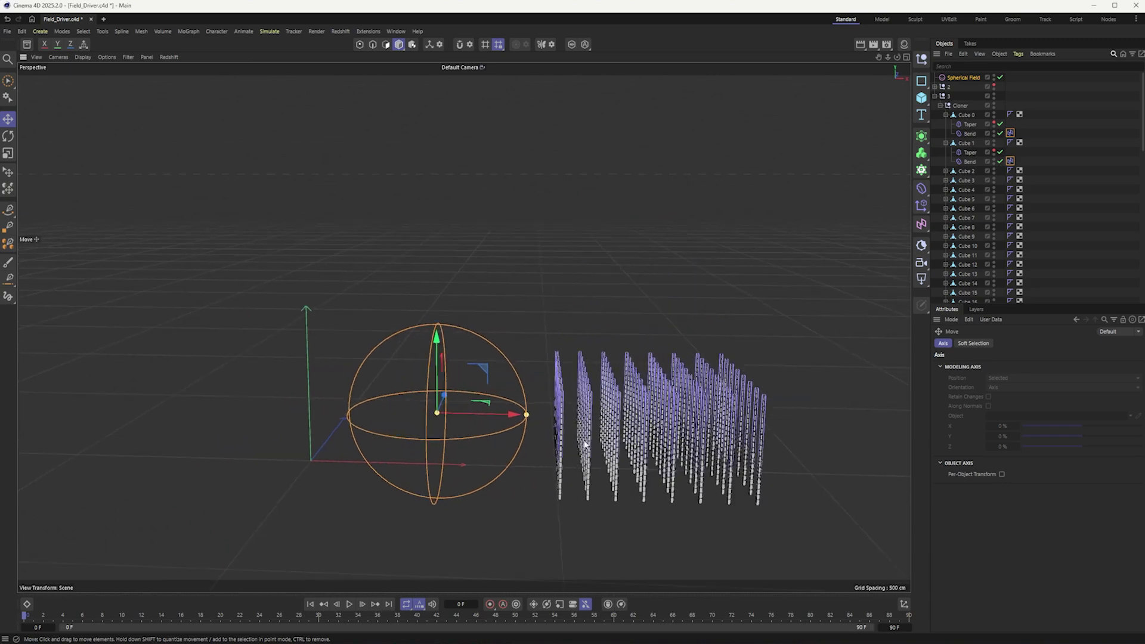
drag(512, 416, 514, 447)
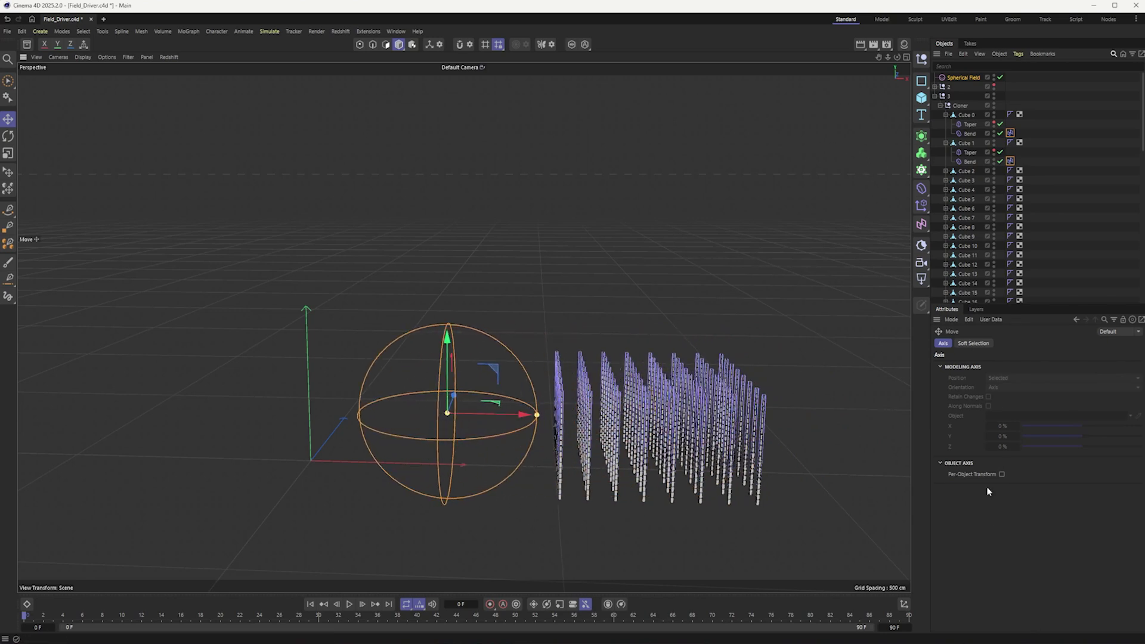
Change the Spherical Field's type to Random Field.
click(968, 80)
click(996, 365)
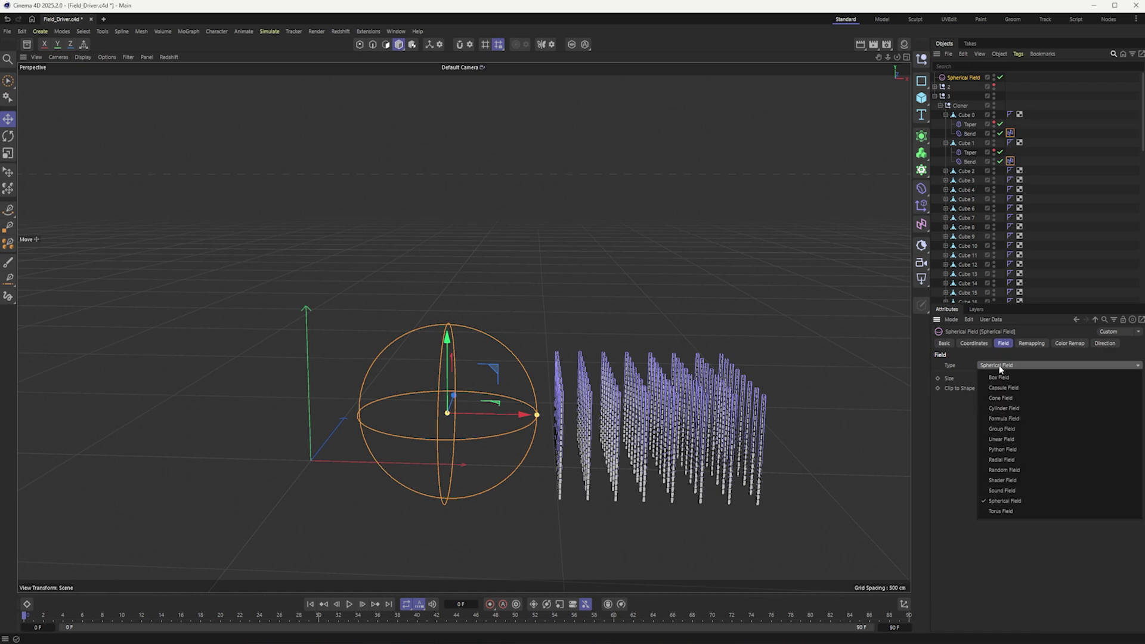
click(1020, 470)
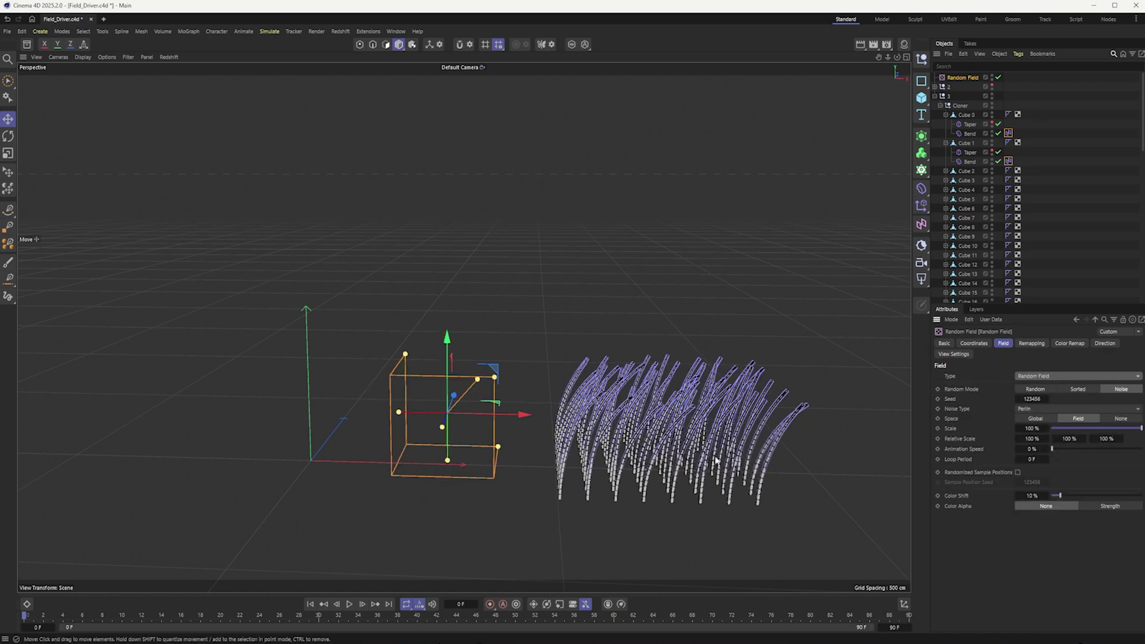
Set the Random Field's Animation Speed to 100% and play the animation.
alt+middle_drag(728, 454, 523, 425)
alt+drag(522, 428, 456, 440)
scroll(431, 437, up, 5)
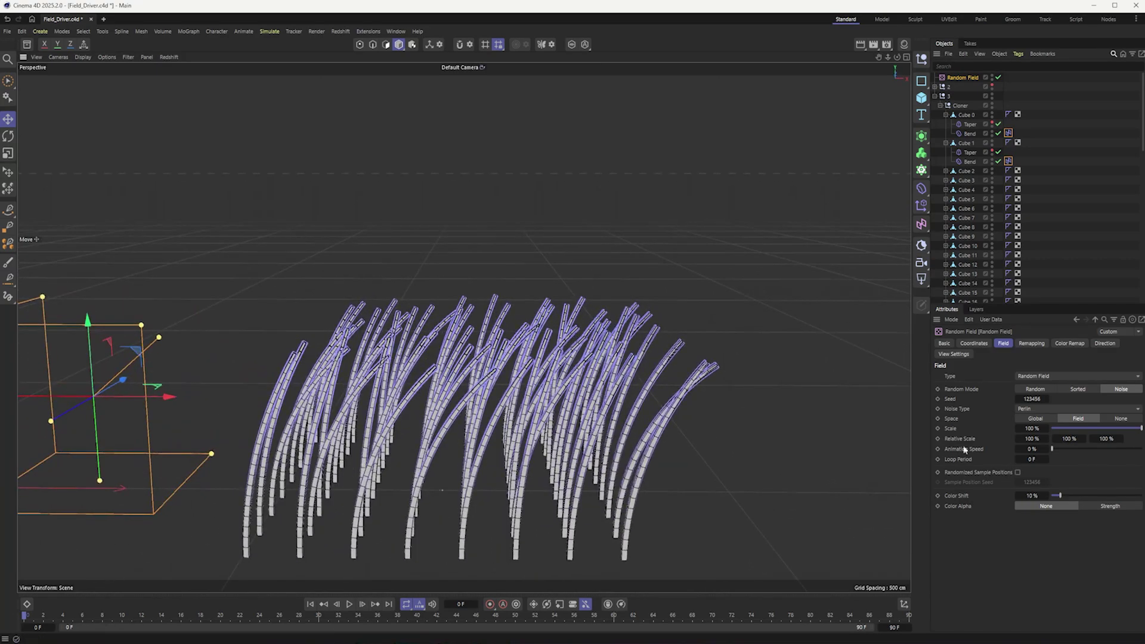
drag(1107, 451, 1142, 448)
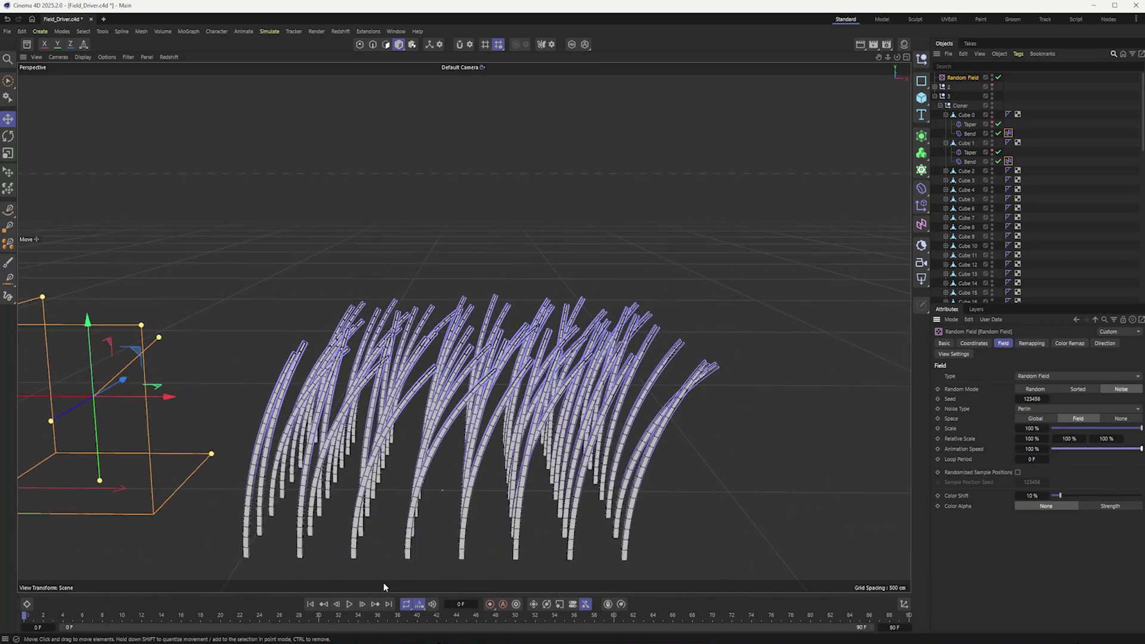
click(350, 605)
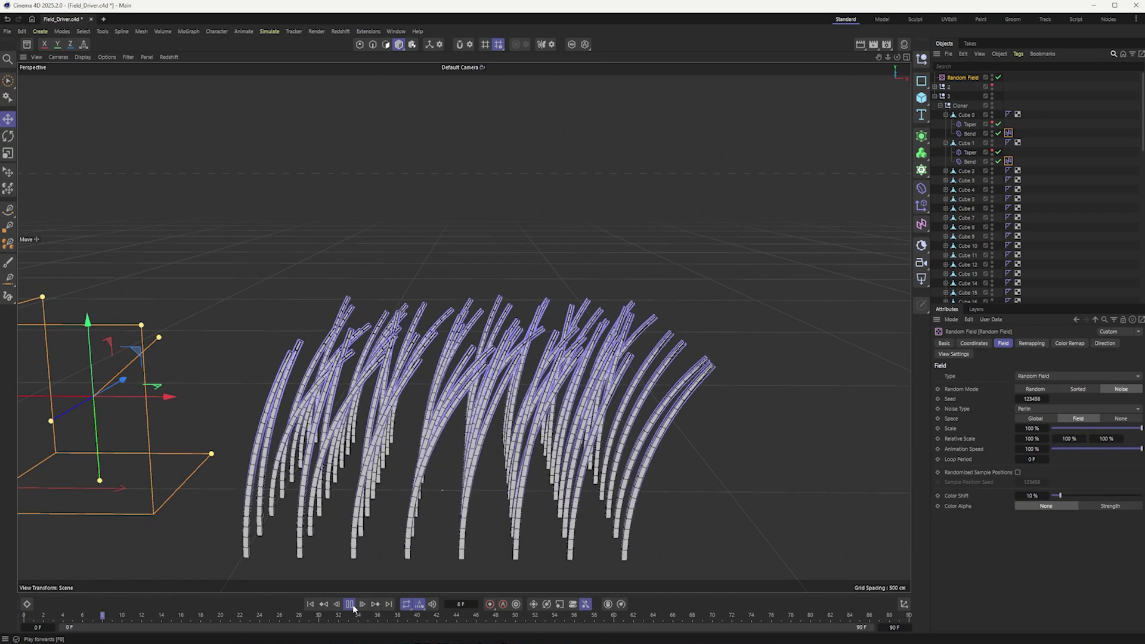
Set the Random Field's Animation Speed to 39% and view the swaying columns up close during playback.
click(1087, 449)
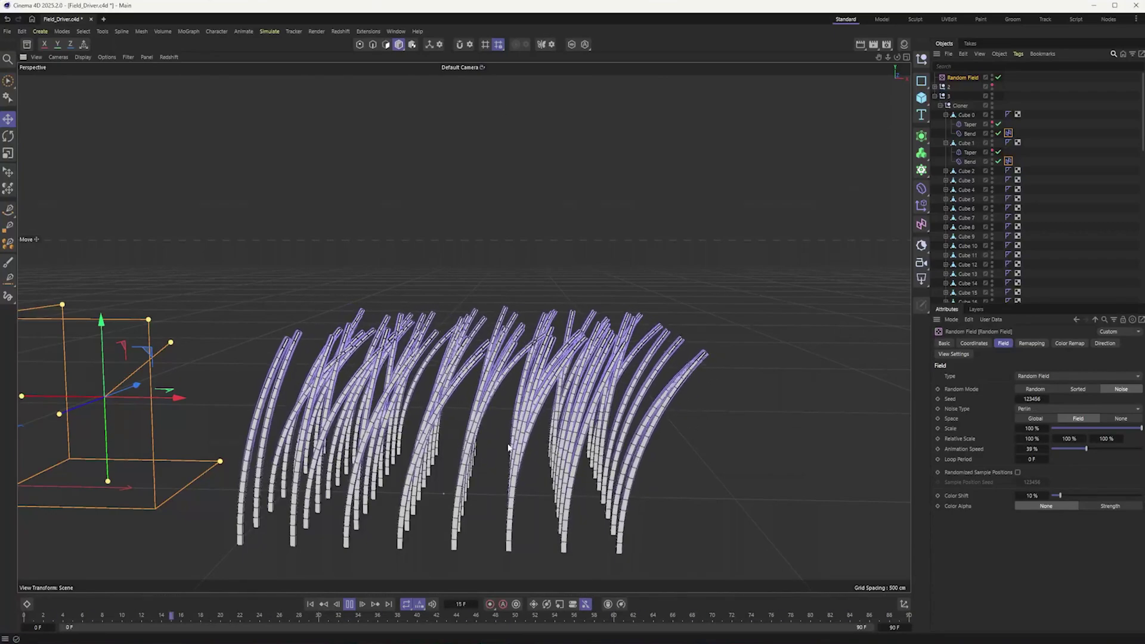
alt+drag(475, 425, 508, 418)
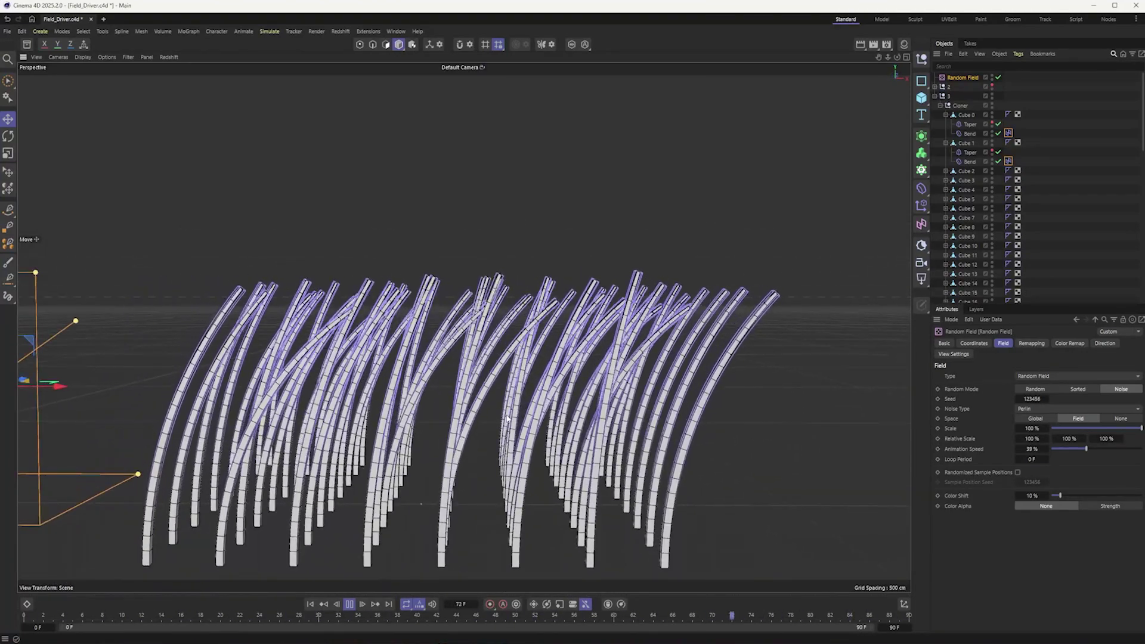